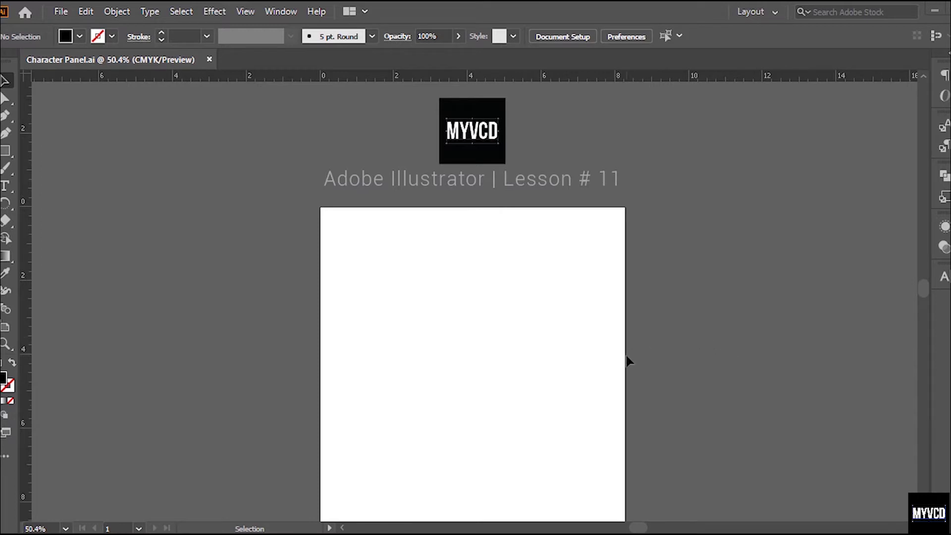
Activate the Type tool and open the Character panel for text formatting
left_click(4, 188)
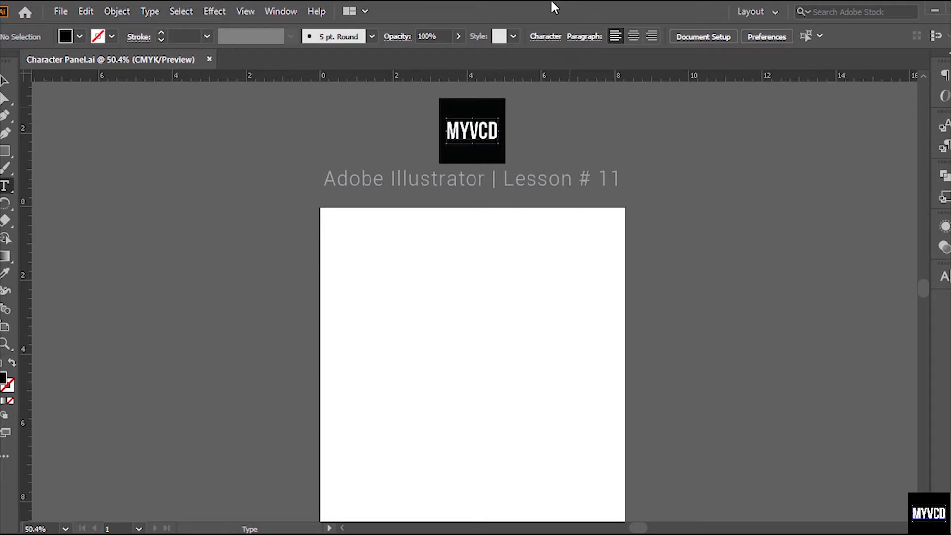
left_click(548, 37)
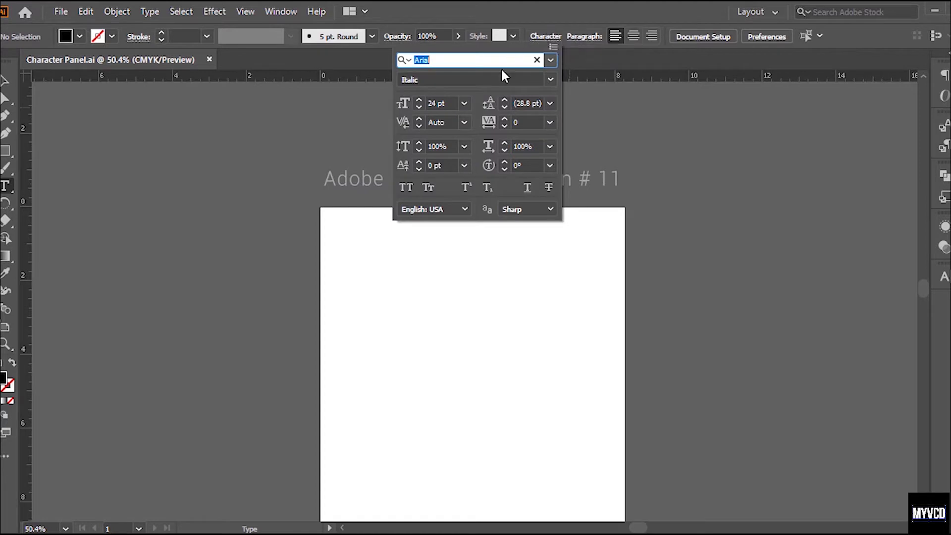
left_click(550, 37)
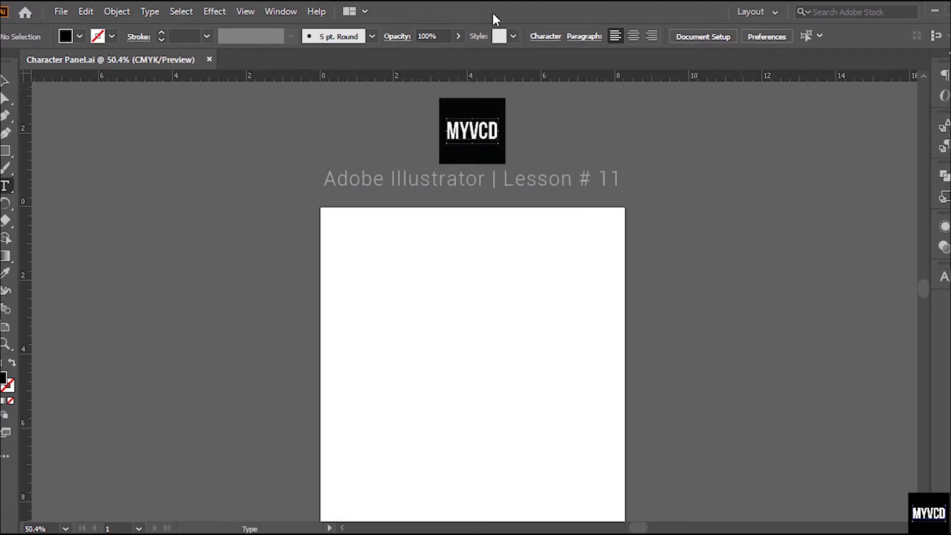
left_click(267, 12)
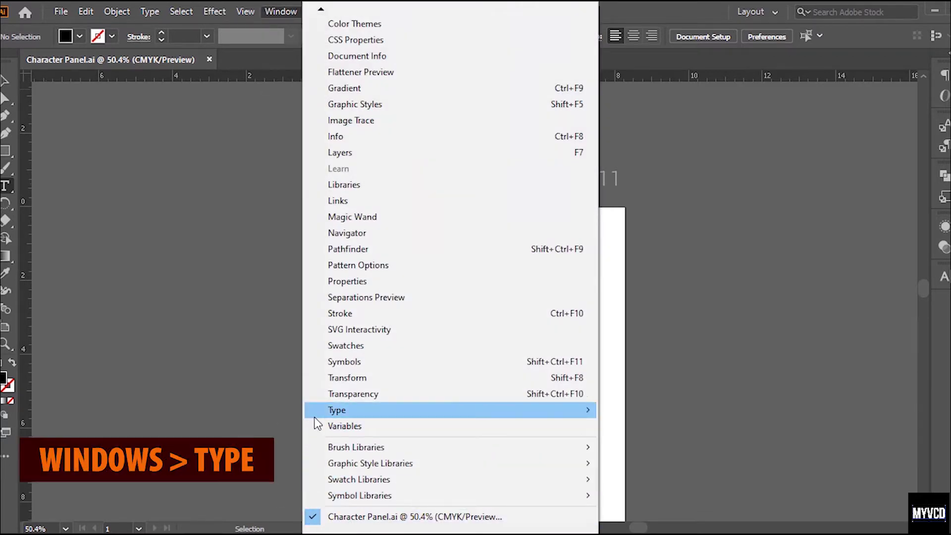
mouse_move(325, 411)
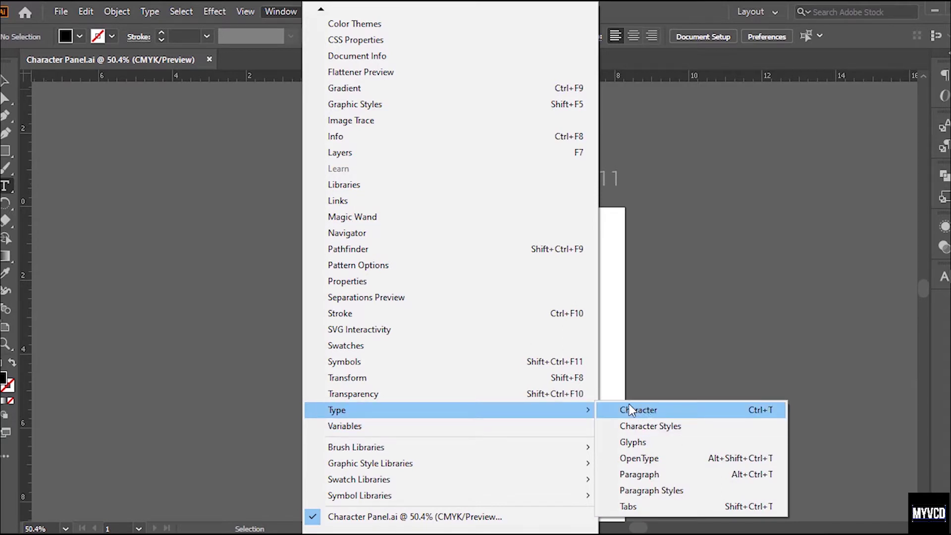
left_click(773, 412)
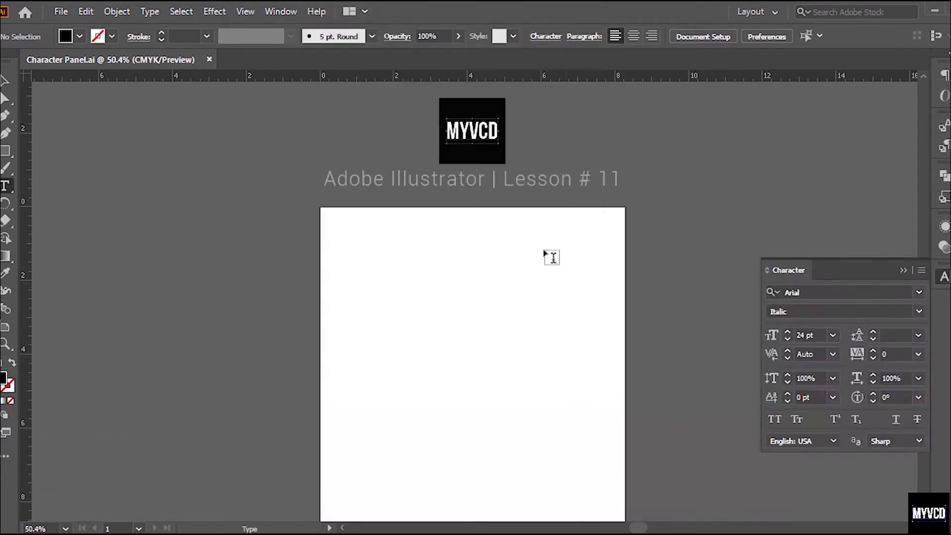
left_click(943, 276)
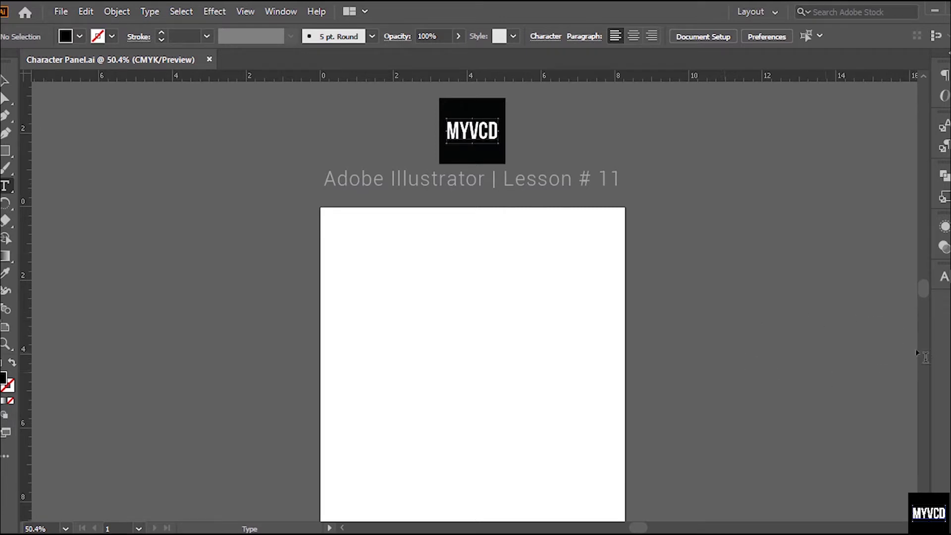
left_click(942, 281)
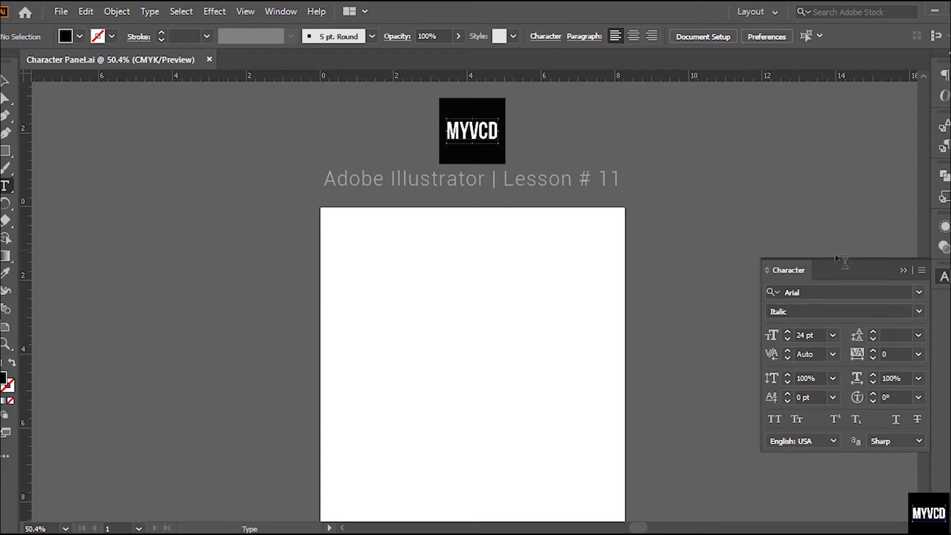
Reduce the Character panel to its basic settings and restore the full set with Show Options
left_click(921, 270)
left_click(768, 272)
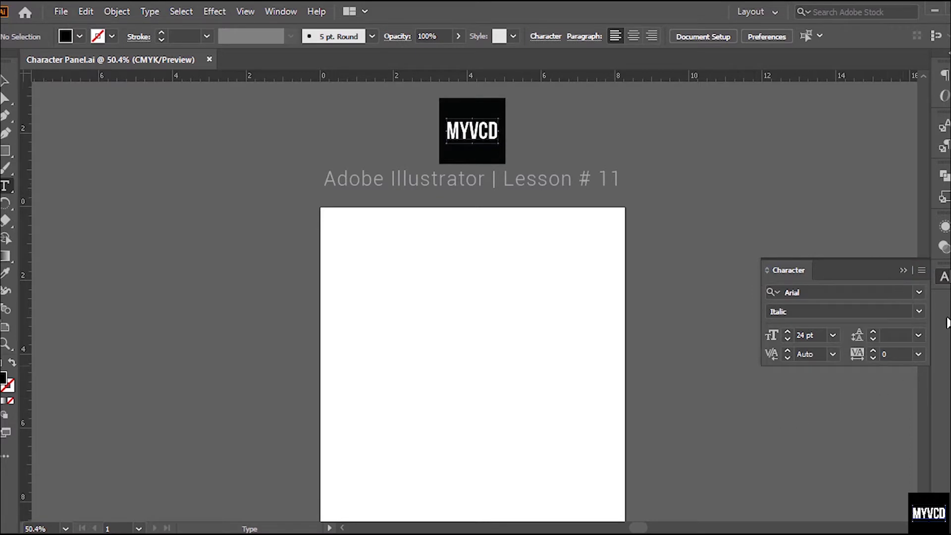
left_click(921, 271)
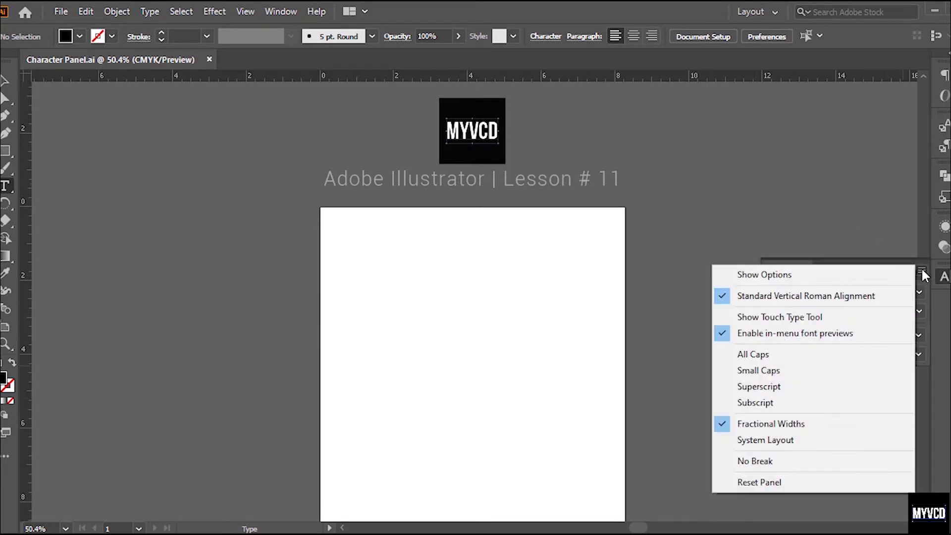
left_click(762, 278)
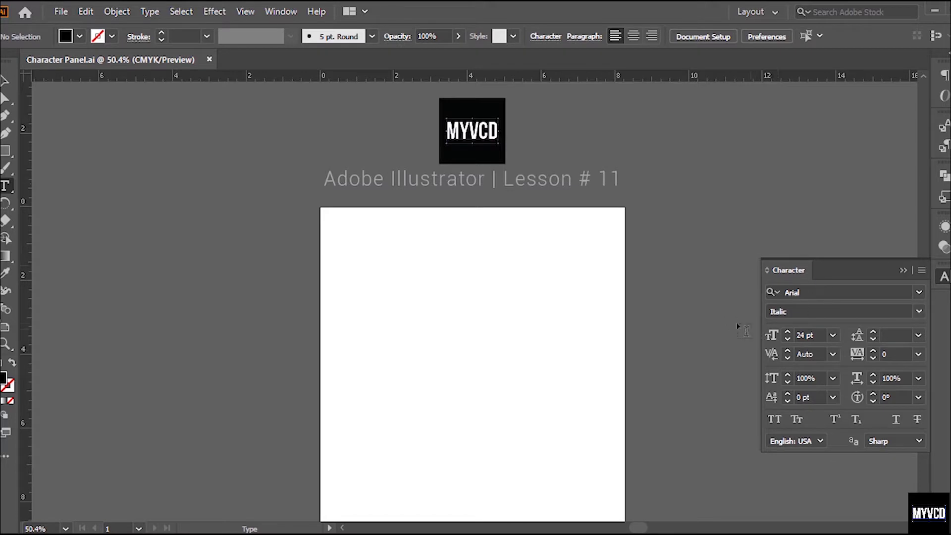
Create a point text reading "Character Panel in illustrator" near the top of the artboard
left_click(387, 267)
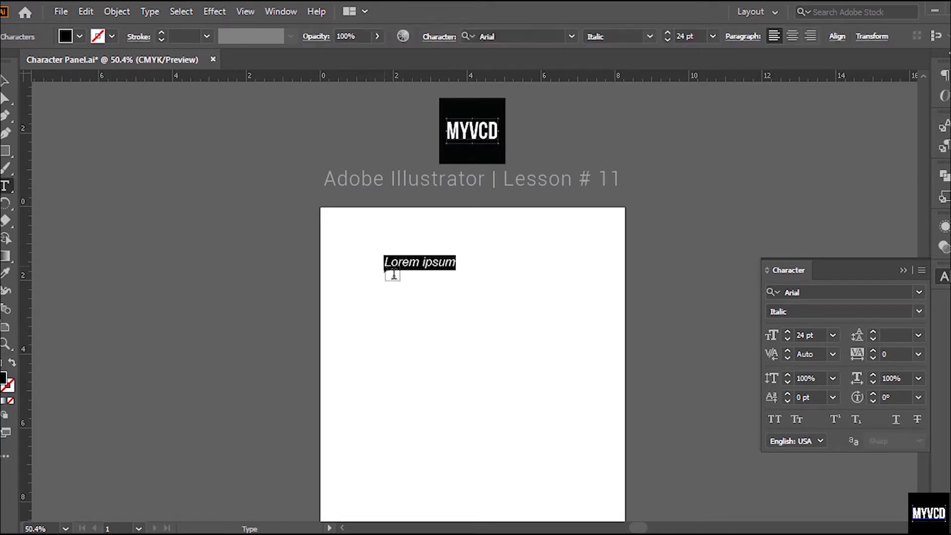
type("Chanracter")
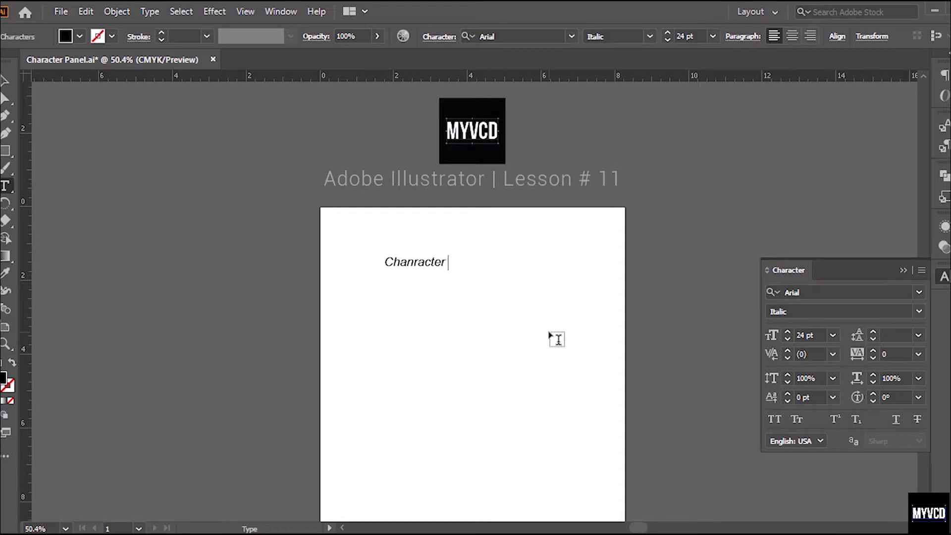
key("BackSpace")
key("BackSpace")
key("BackSpace")
key("BackSpace")
key("BackSpace")
key("BackSpace")
key("BackSpace")
key("BackSpace")
key("BackSpace")
type("aracte")
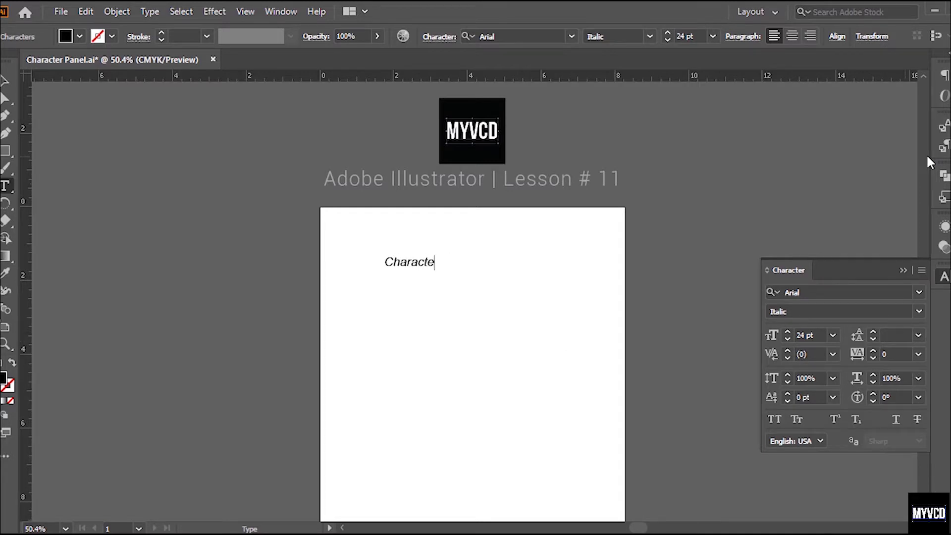
type("r Panel In")
key("BackSpace")
key("BackSpace")
type("in illustrator")
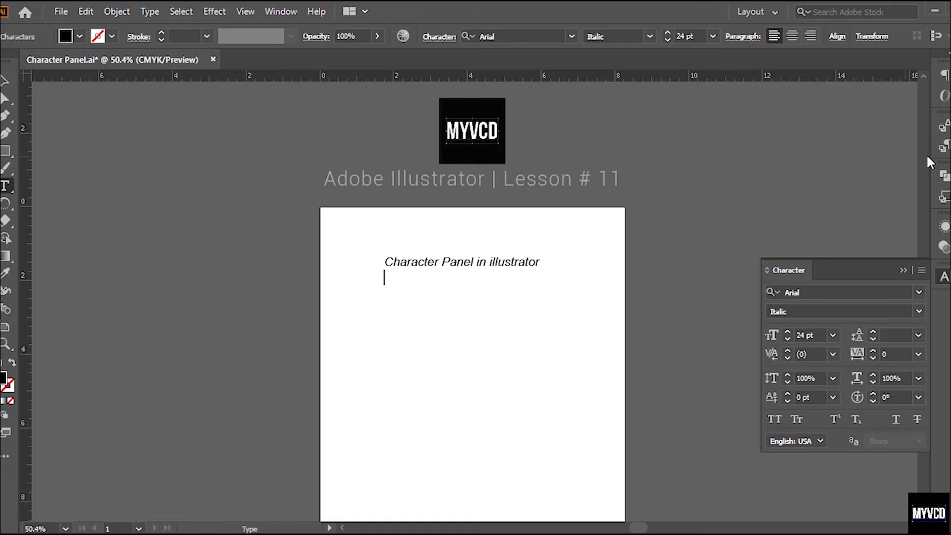
Add a second line reading "adobe illustrator MYVCD lesson 11" to the text and finish editing it
type("adobe illustrator ")
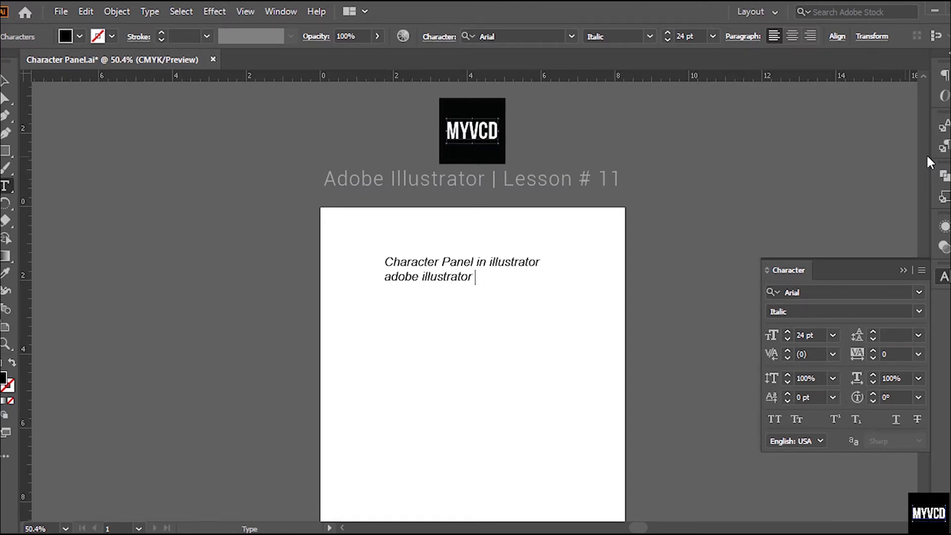
type("my")
key("BackSpace")
key("BackSpace")
type("MYVCD ")
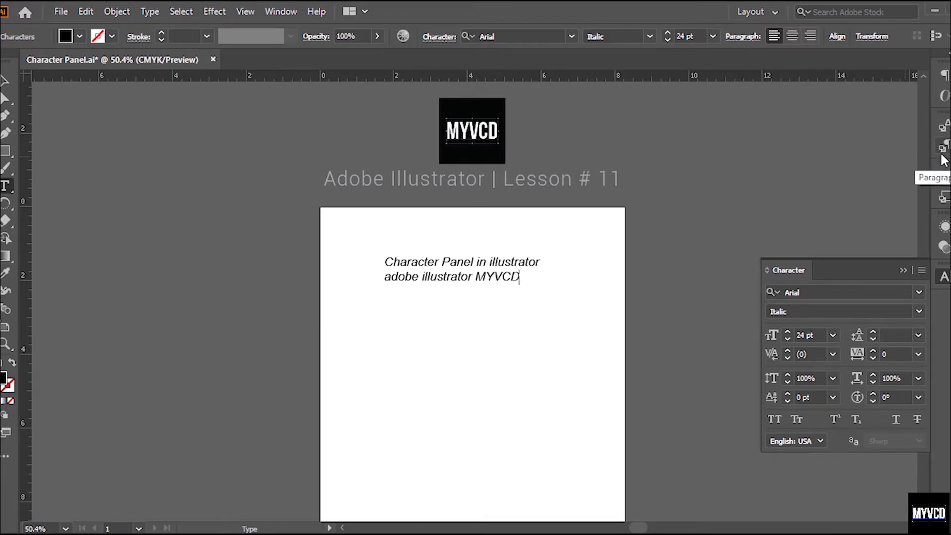
type("lessi")
key("BackSpace")
type("on ")
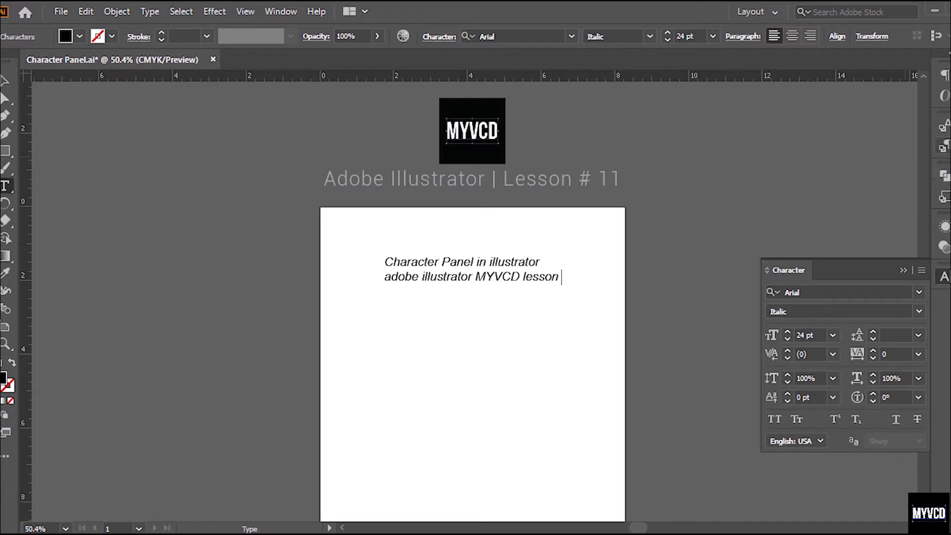
type("11")
key("Escape")
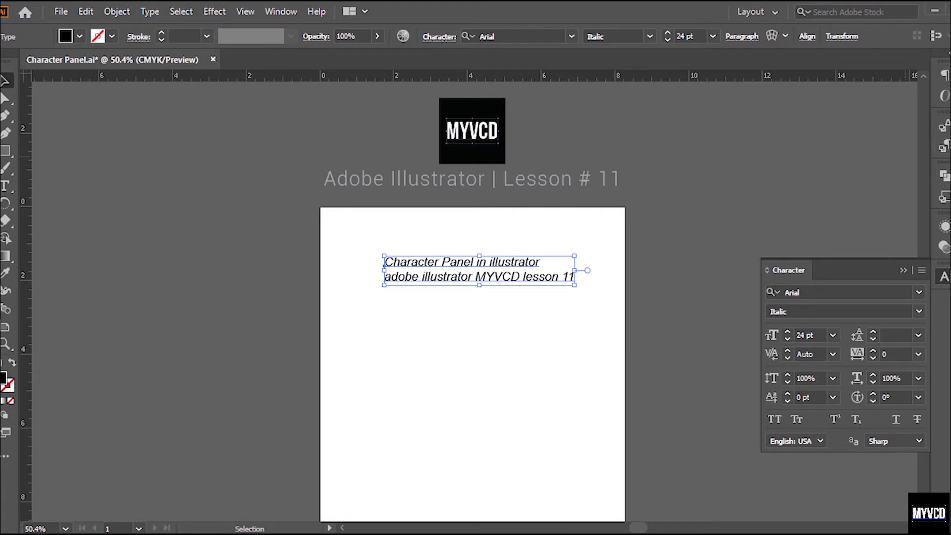
Change the font family of the two-line text to Poppins
key("z")
left_click_drag(354, 236, 514, 369)
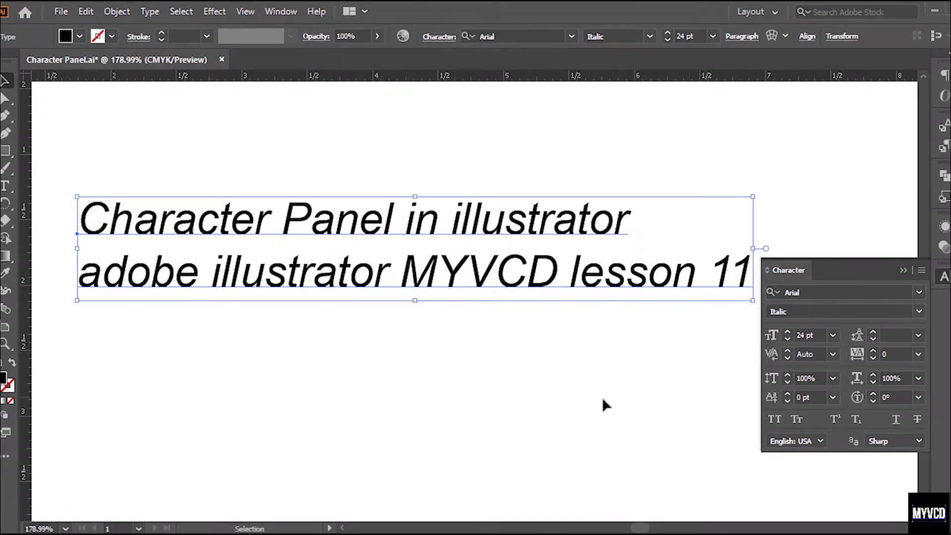
left_click(568, 330, "alt")
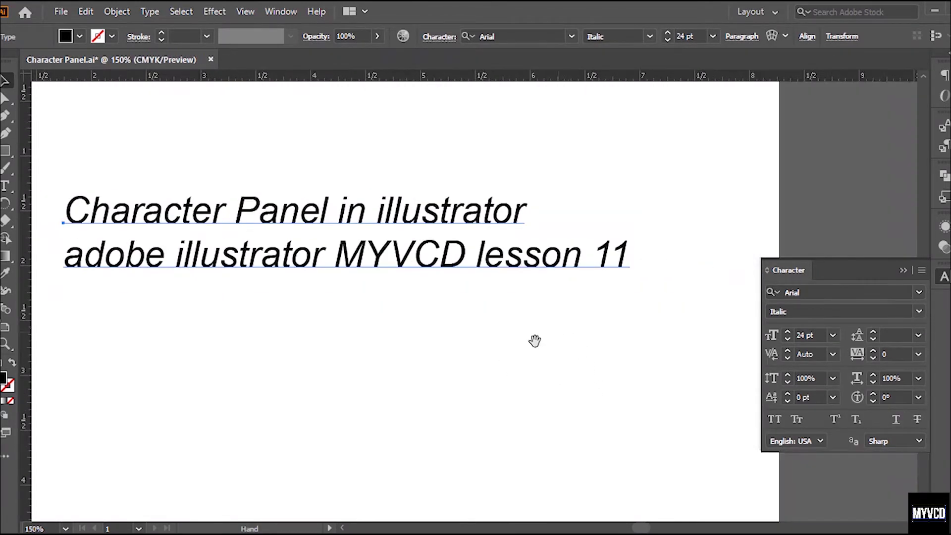
left_click_drag(534, 342, 584, 327)
left_click_drag(516, 288, 512, 371)
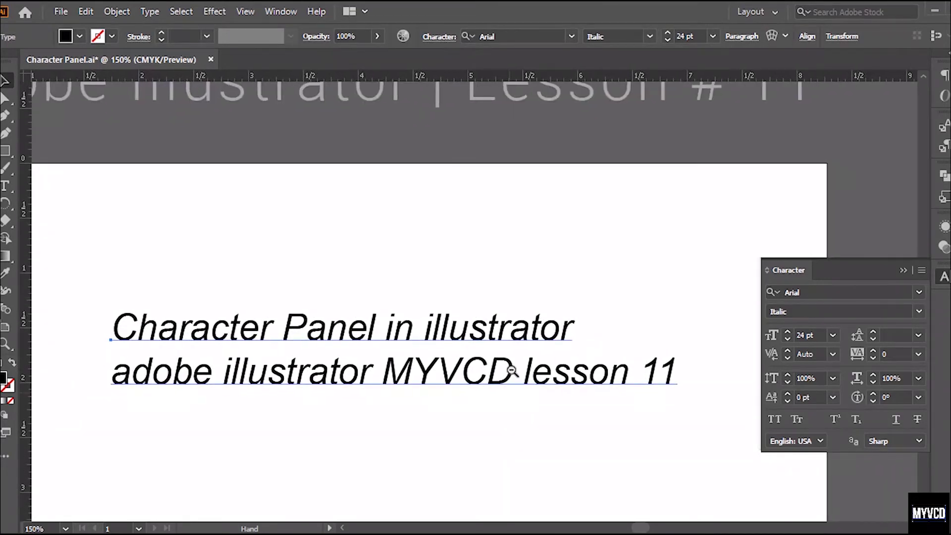
left_click(488, 297, "alt")
mouse_move(488, 297)
left_mouse_down()
mouse_move(463, 329)
mouse_move(488, 279)
left_mouse_up()
scroll(475, 257, "down", 3)
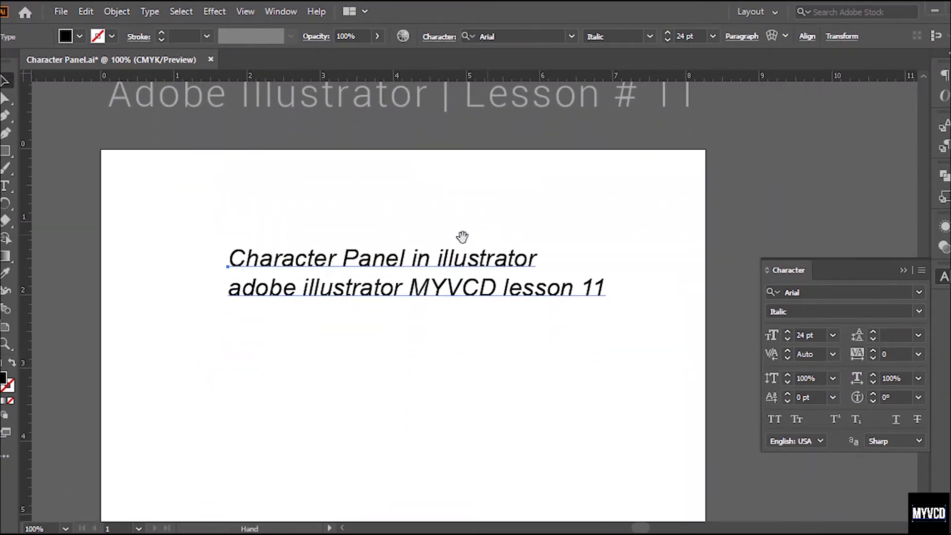
left_click_drag(178, 198, 701, 436)
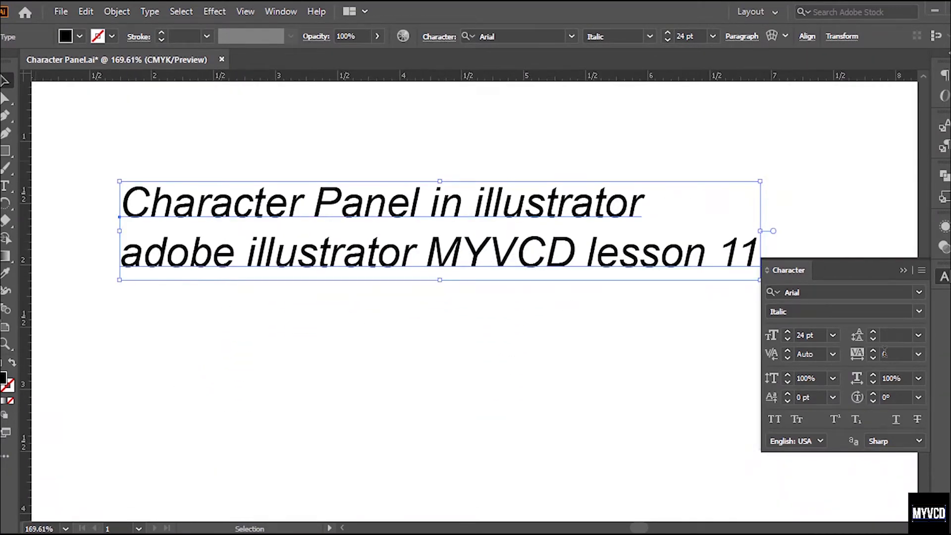
left_click(812, 294)
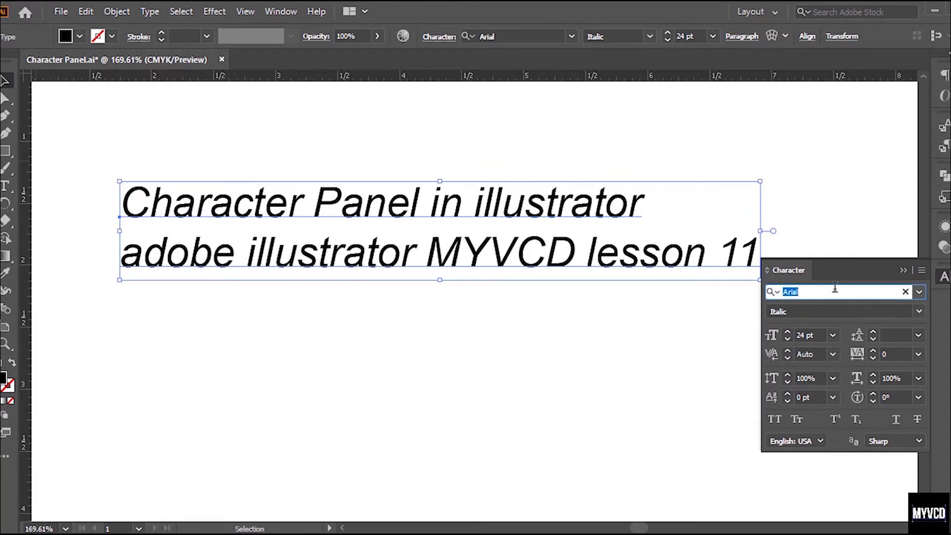
left_click(918, 292)
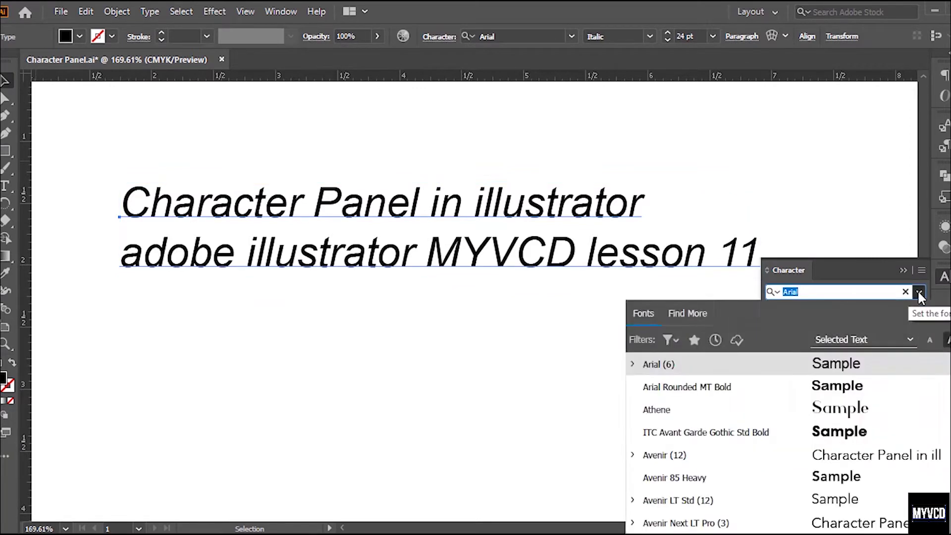
scroll(732, 426, "down", 6)
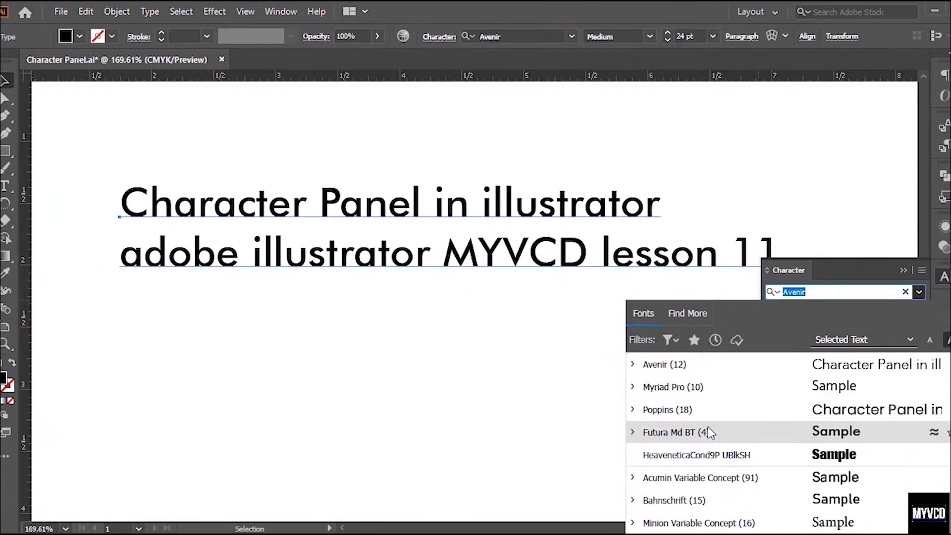
left_click(680, 413)
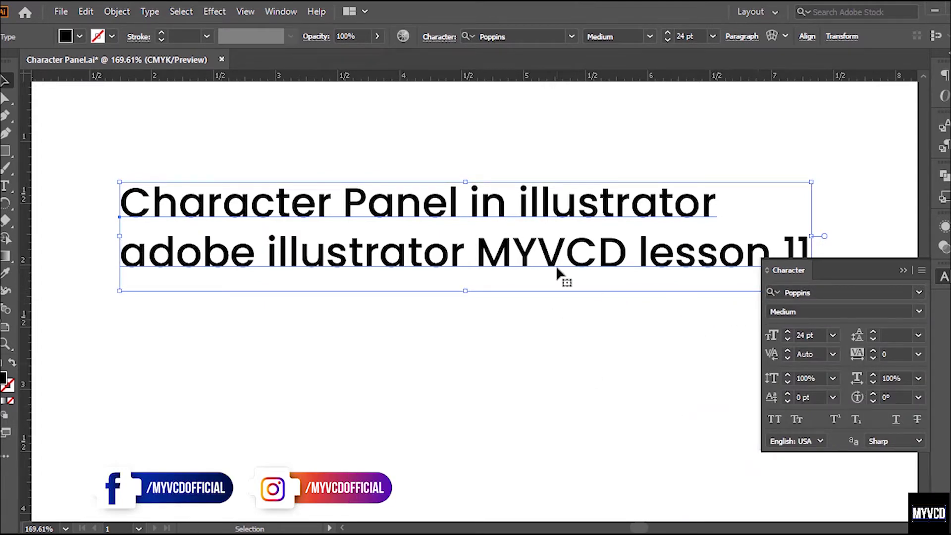
Preview the Poppins font styles and the preset font sizes on the text without applying any
left_click(921, 312)
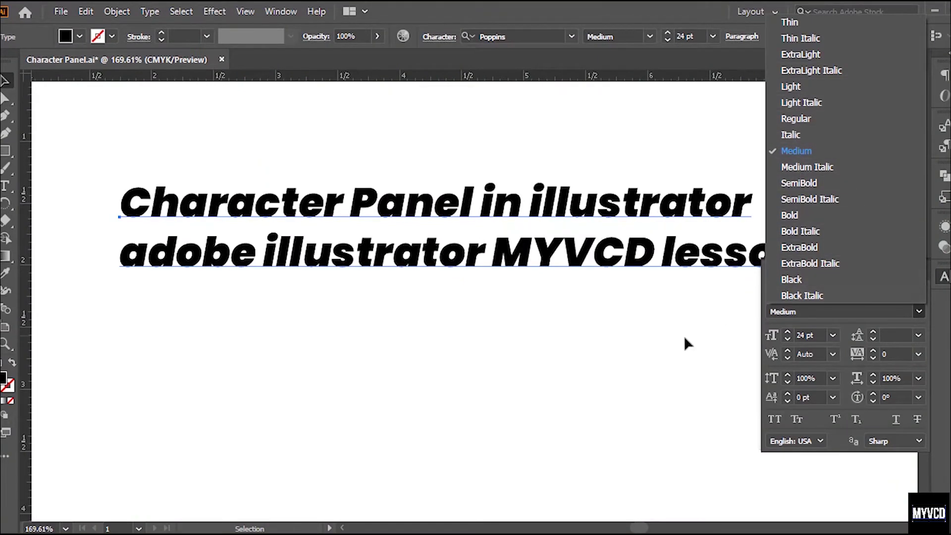
left_click(880, 323)
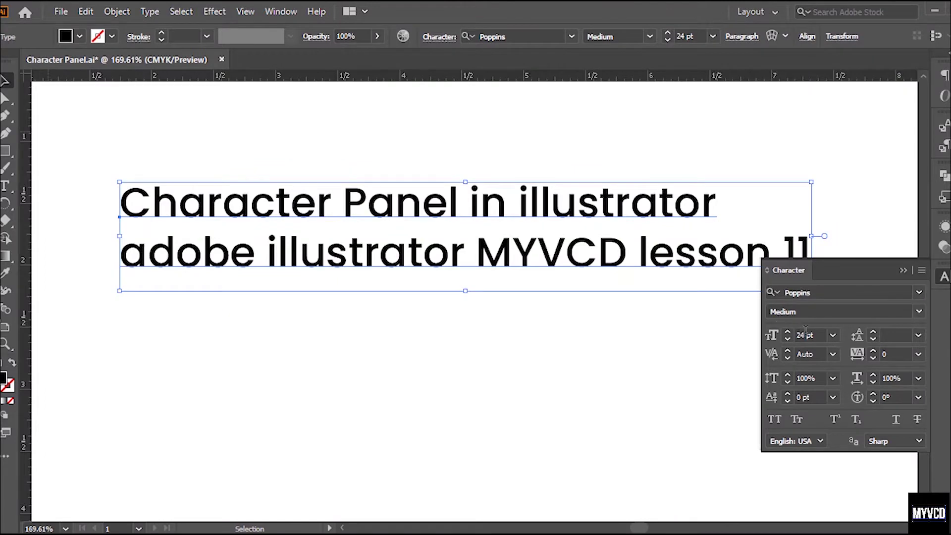
left_click(833, 335)
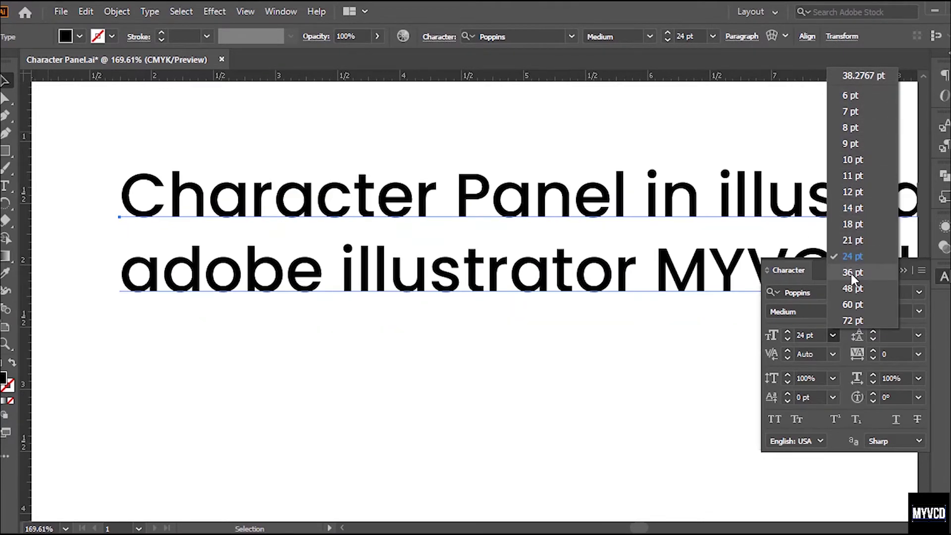
left_click(809, 336)
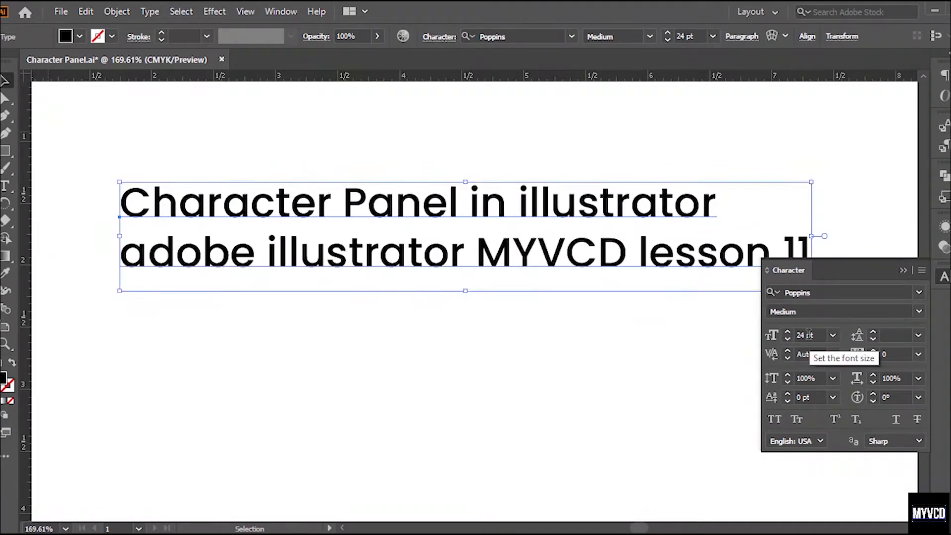
Set the text's font size to 100 pt and undo the change
double_click(805, 336)
type("100")
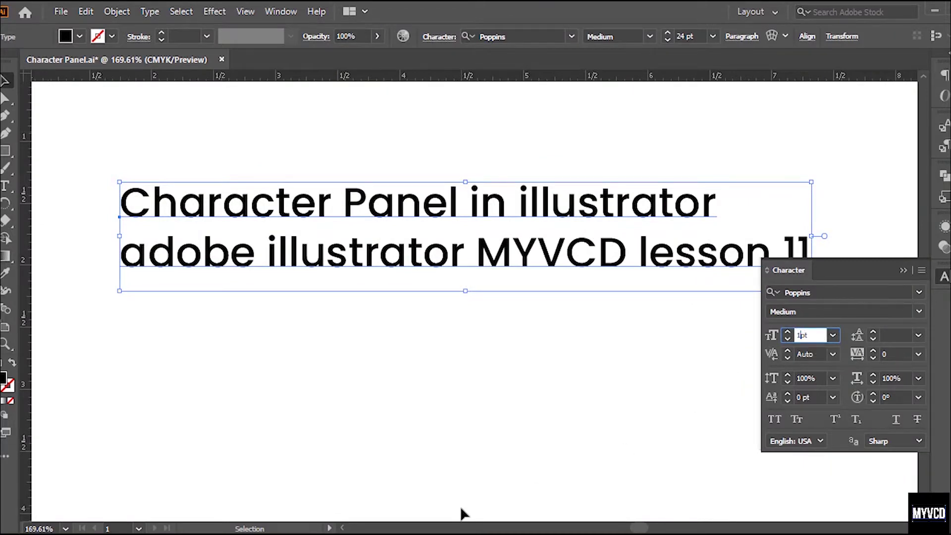
key("Return")
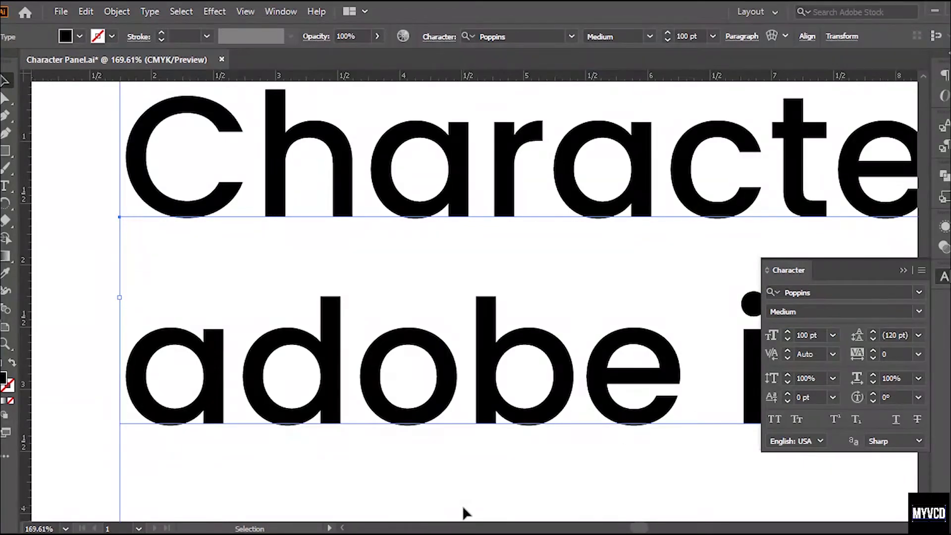
key("ctrl+z")
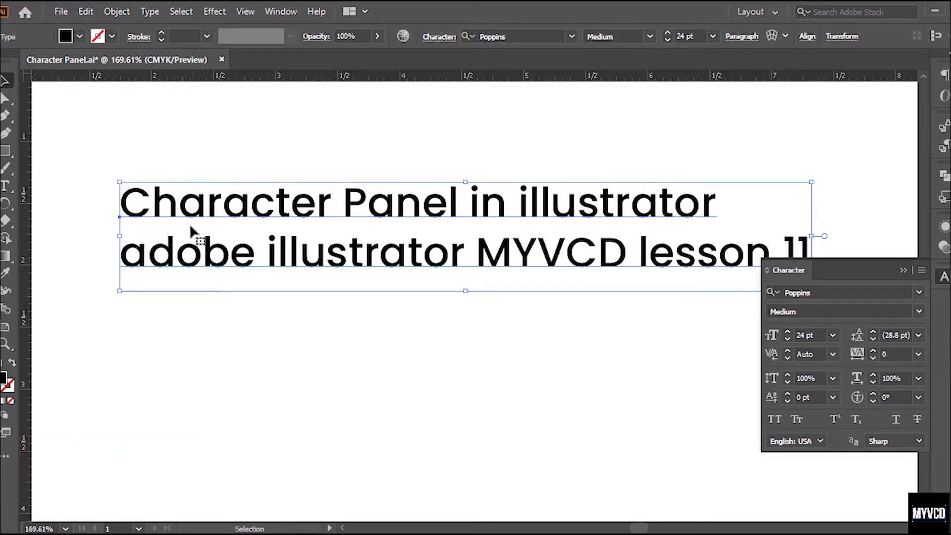
Mark the gap between the two text lines with a thin red rectangle and delete that rectangle again
key("n")
key("m")
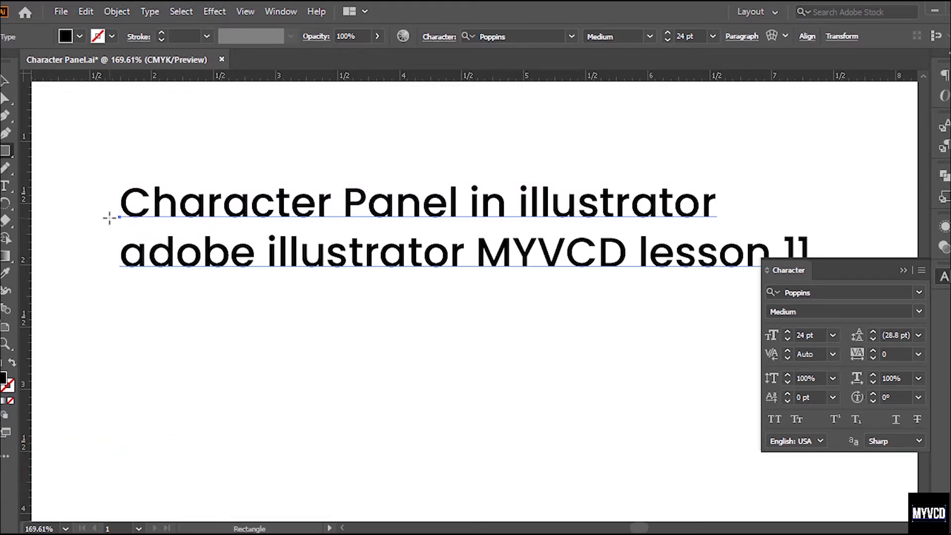
left_click_drag(110, 218, 756, 233)
key("v")
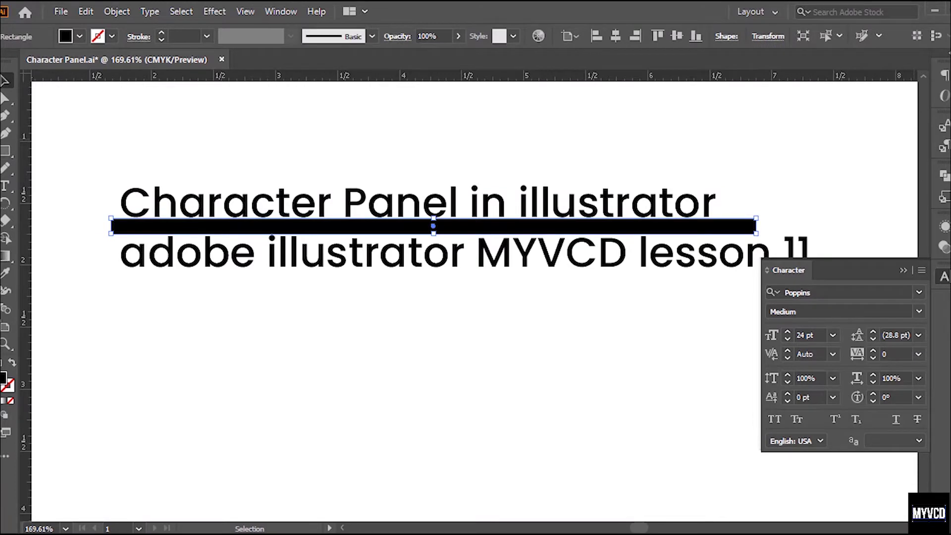
left_click(949, 124)
left_click(834, 165)
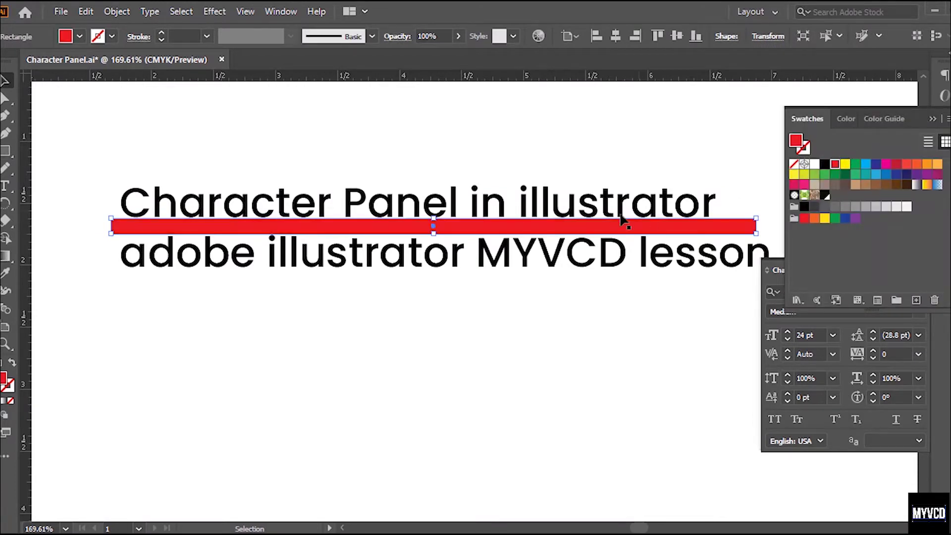
left_click(449, 309)
left_click(385, 227)
key("Delete")
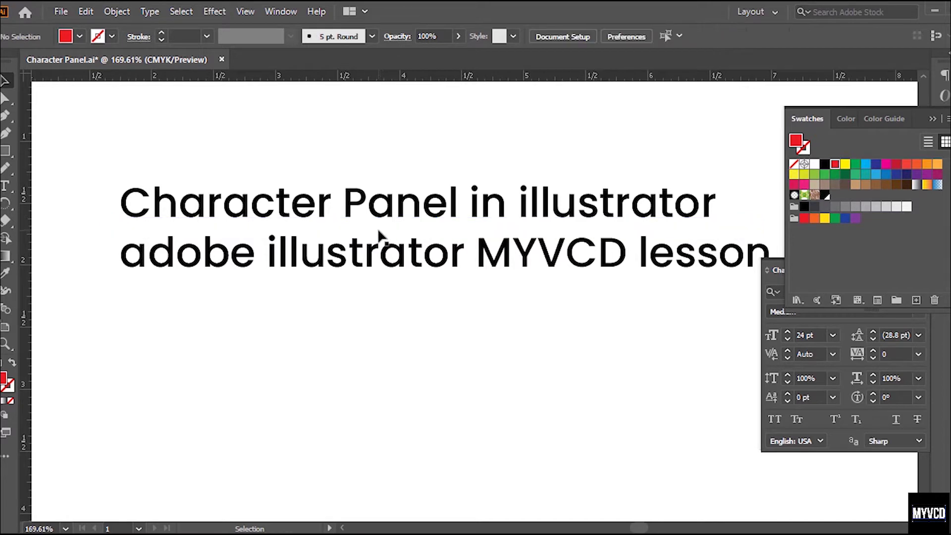
Set the leading of the two-line text to Auto and collapse the color swatches
left_click(385, 255)
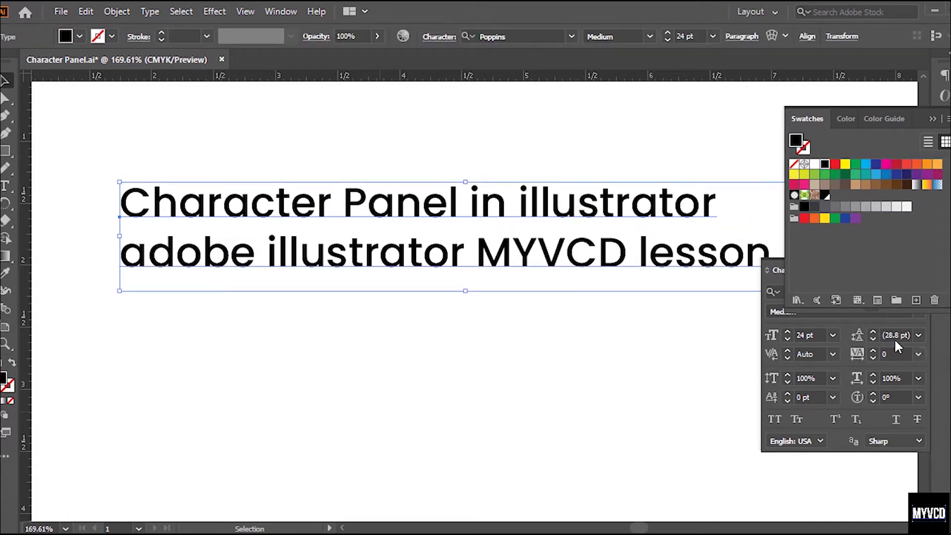
left_click(917, 335)
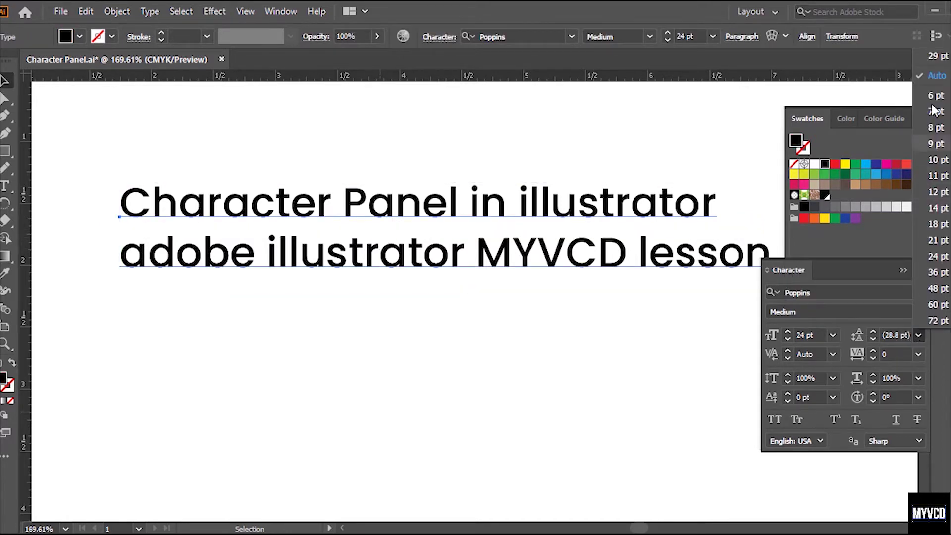
left_click(935, 77)
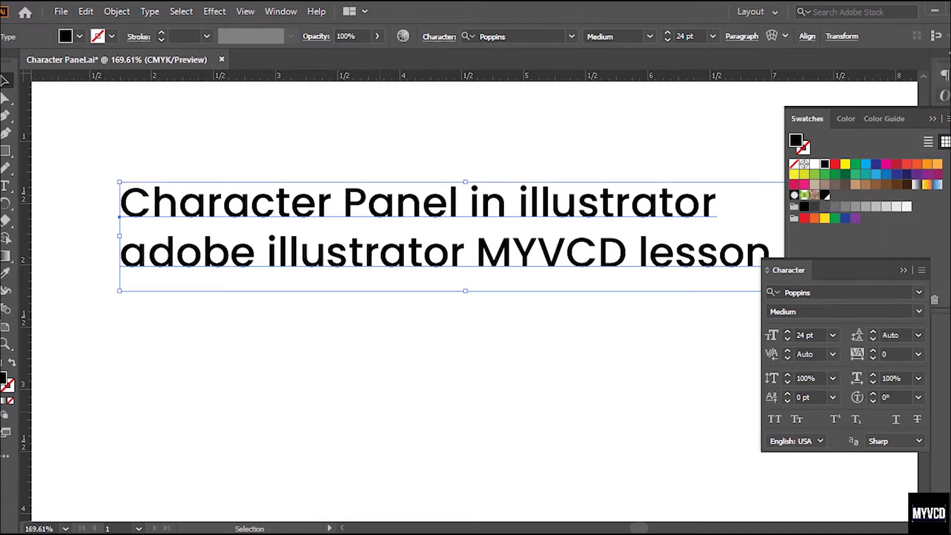
left_click(938, 119)
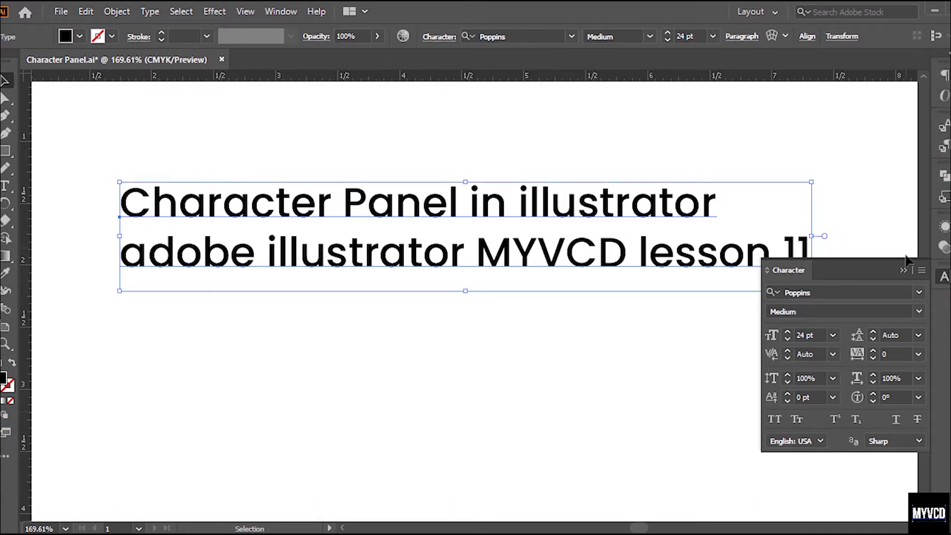
Set the text's leading to 60 pt and reduce it in 1 pt steps to 15 pt
left_click(918, 336)
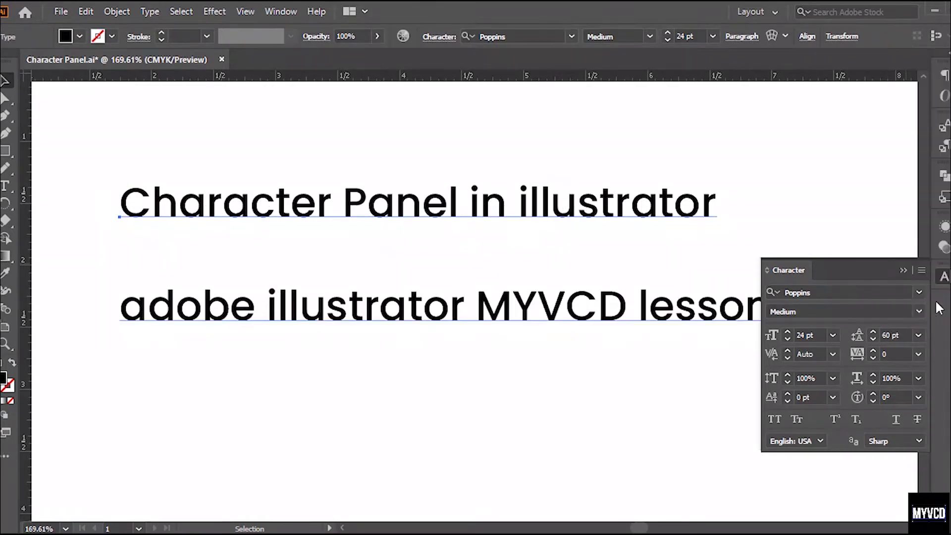
left_click(936, 304)
left_click(894, 335)
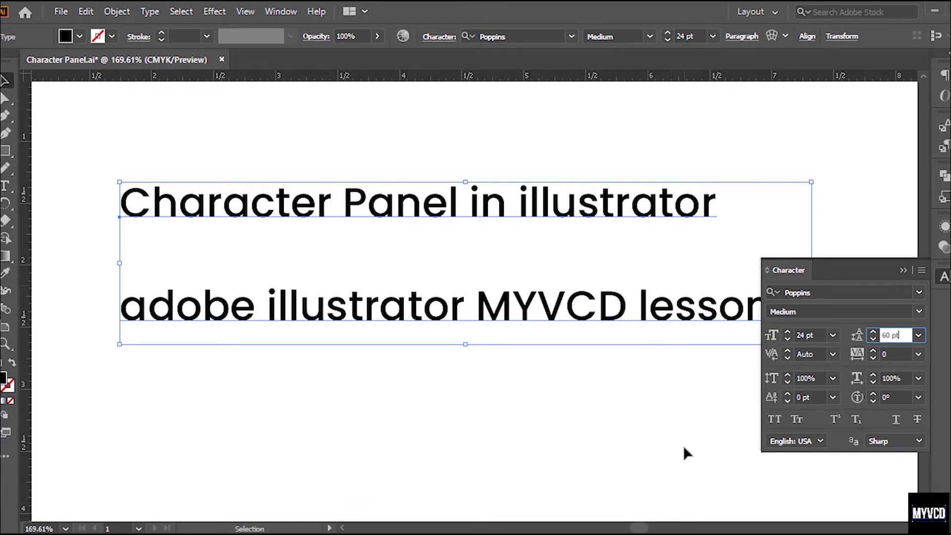
key("Down")
key("Down")
key("Down")
key("Down")
key("Down")
key("Down")
key("Down")
key("Down")
key("Down")
key("Down")
key("Down")
key("Down")
key("Down")
key("Down")
key("Down")
key("Down")
key("Down")
key("Down")
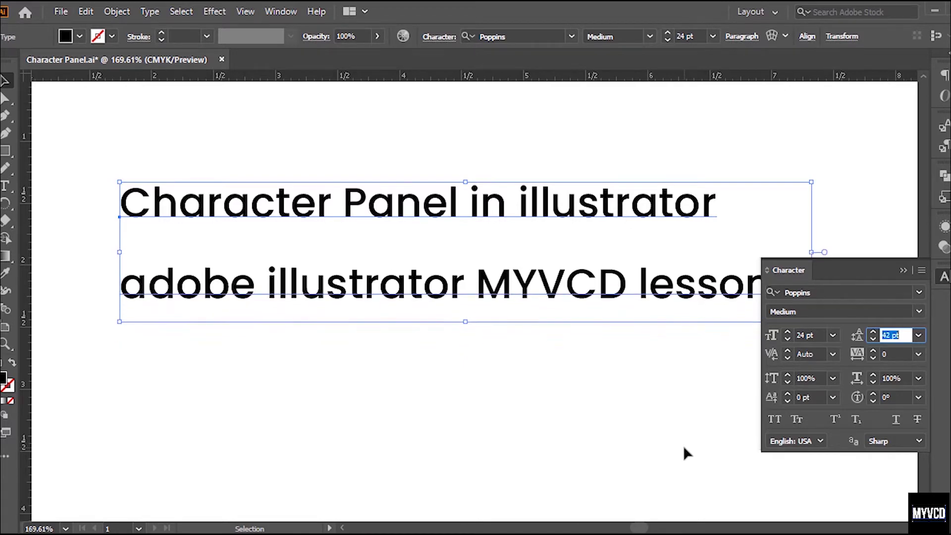
key("Down")
key("Down")
key("Down")
key("Down")
key("Down")
key("Down")
key("Down")
key("Down")
key("Down")
key("Down")
key("Down")
key("Down")
key("Down")
key("Down")
key("Down")
key("Down")
key("Down")
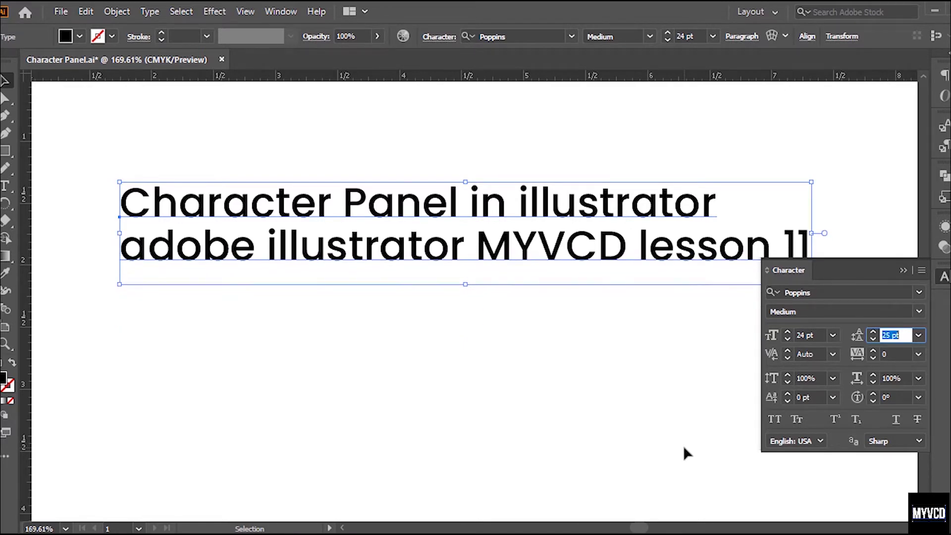
key("Down")
key("Down")
key("Down")
key("Down")
key("Down")
key("Down")
key("Down")
key("Down")
key("Down")
key("Down")
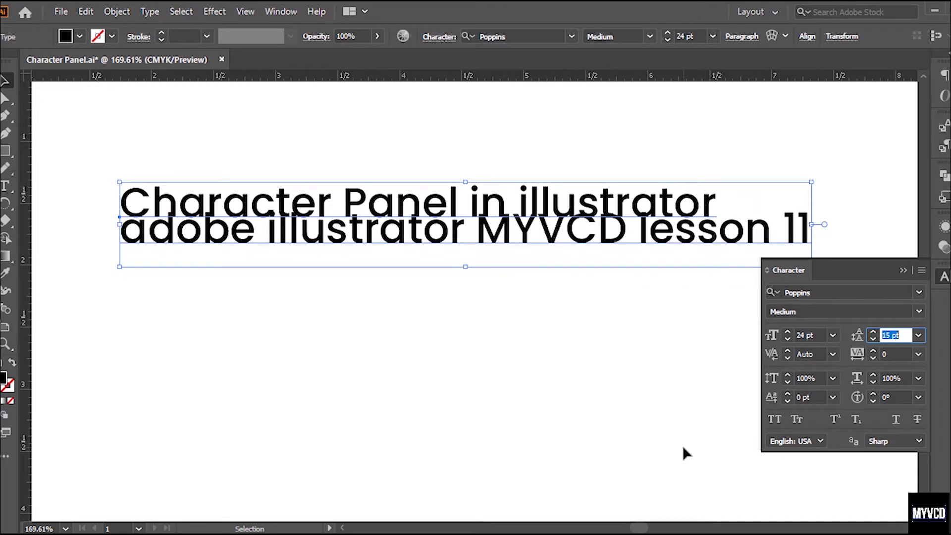
Raise the leading of the two-line text to 23 pt and settle on 22 pt
key("Up")
key("Up")
key("Up")
key("Up")
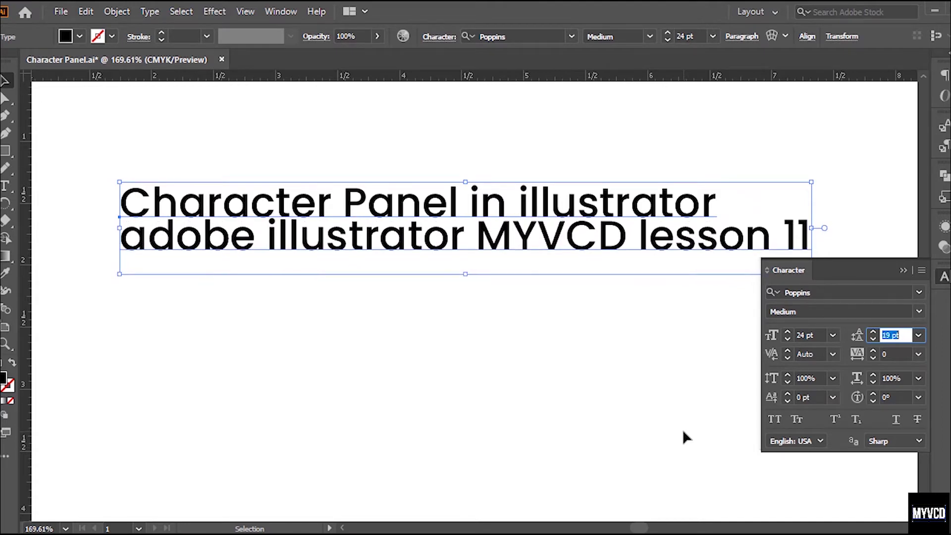
key("Up")
key("Up")
key("Up")
key("Up")
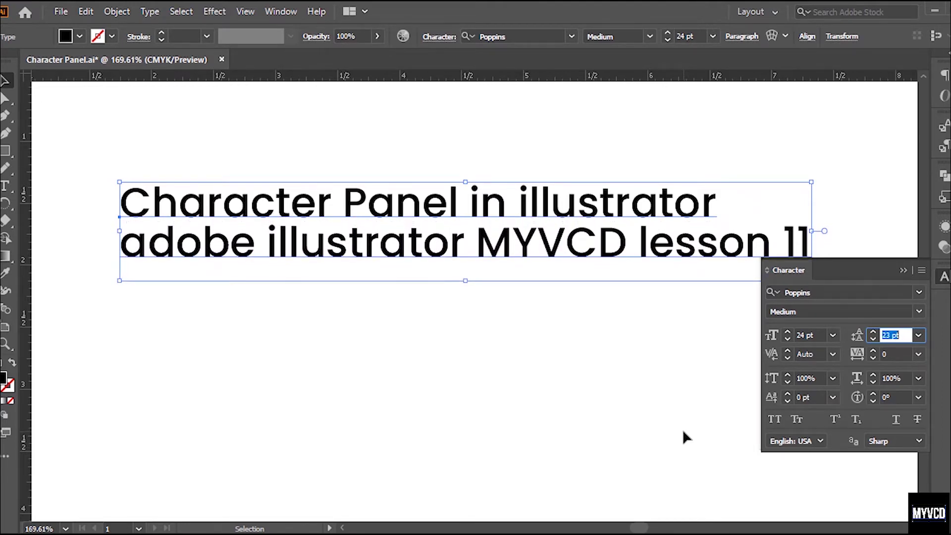
key("Down")
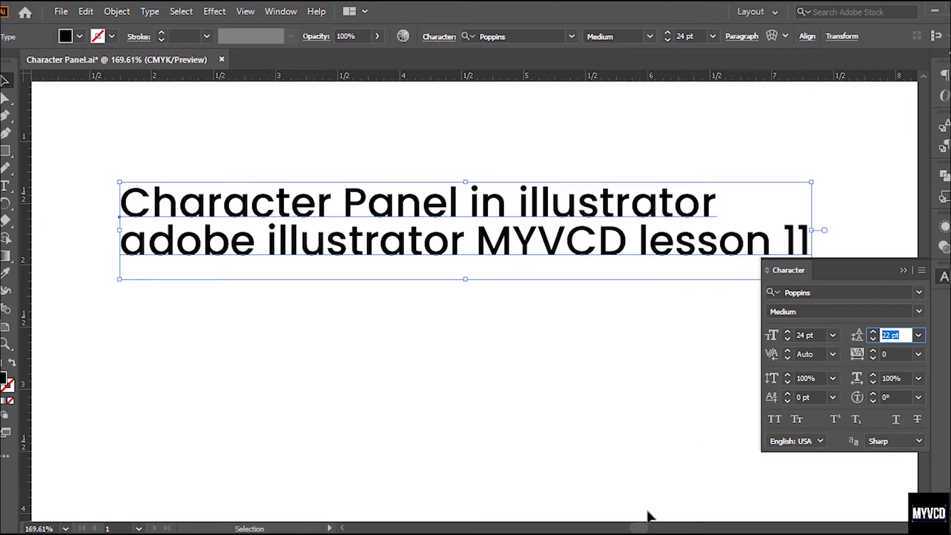
key("Return")
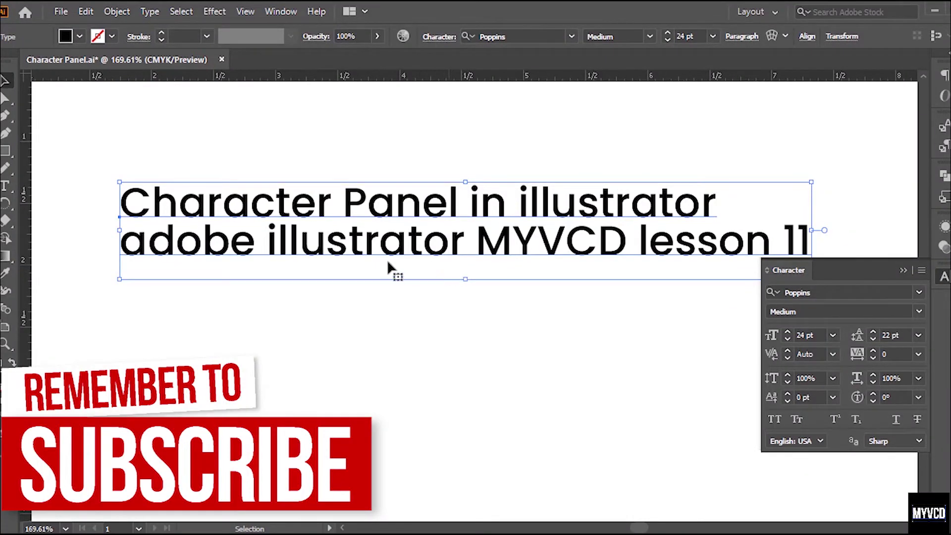
Mark the space between the second "a" and the "c" of "Character" with a narrow red rectangle and delete it again
key("ctrl+space")
left_click_drag(88, 162, 462, 312)
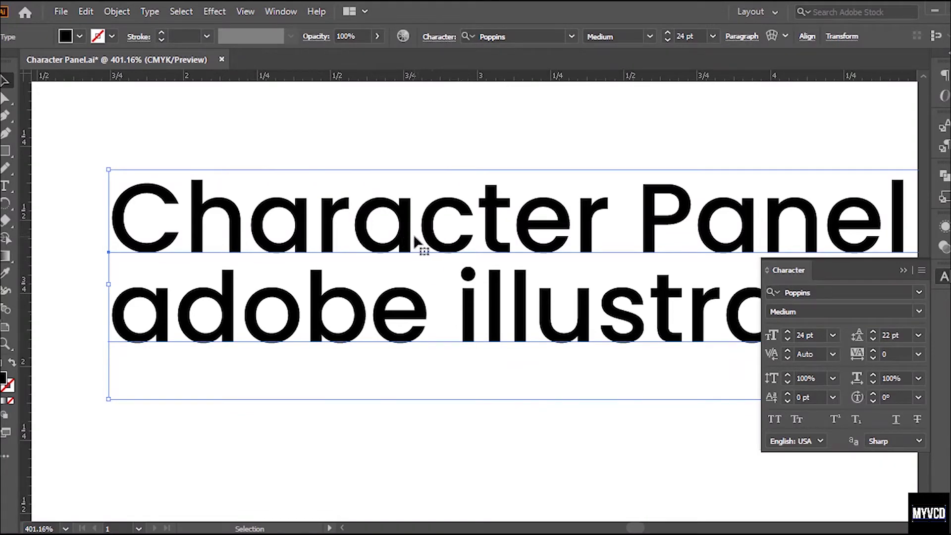
key("m")
left_click_drag(413, 195, 420, 253)
key("v")
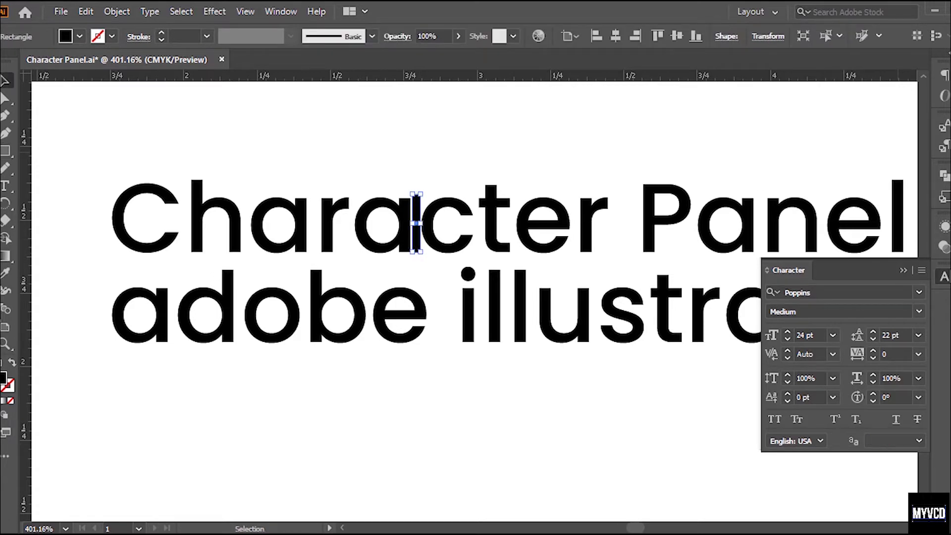
left_click(950, 124)
left_click(834, 165)
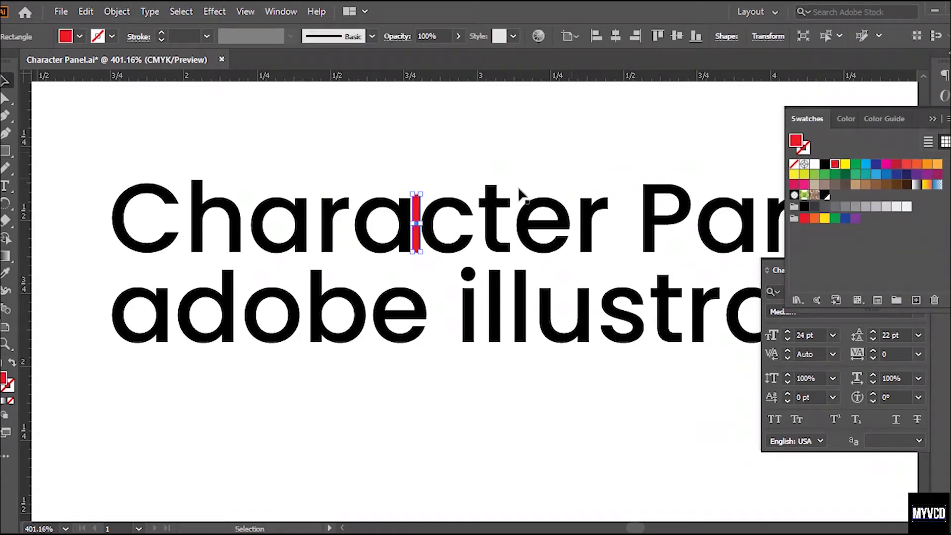
key("Delete")
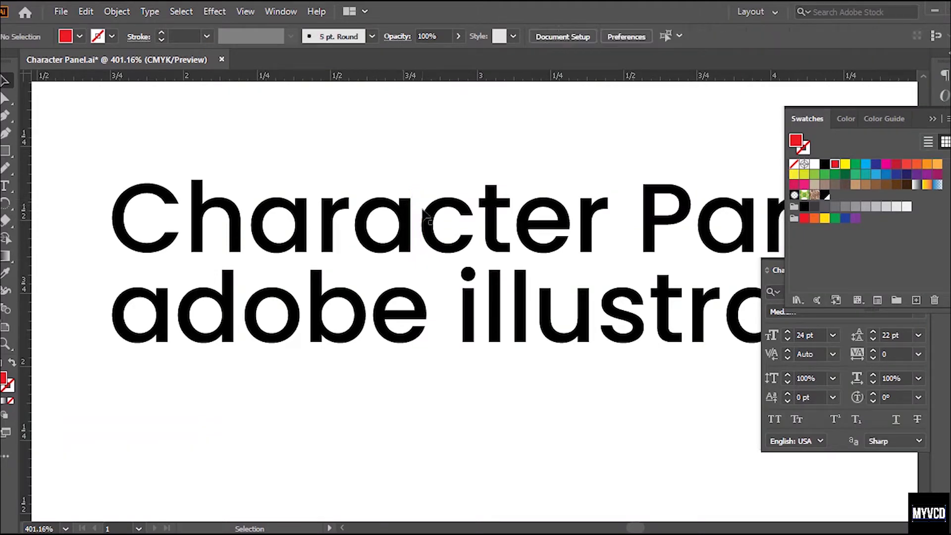
Try Optical and Metrics - Roman Only kerning on the whole text and return it to Auto
left_click(427, 232)
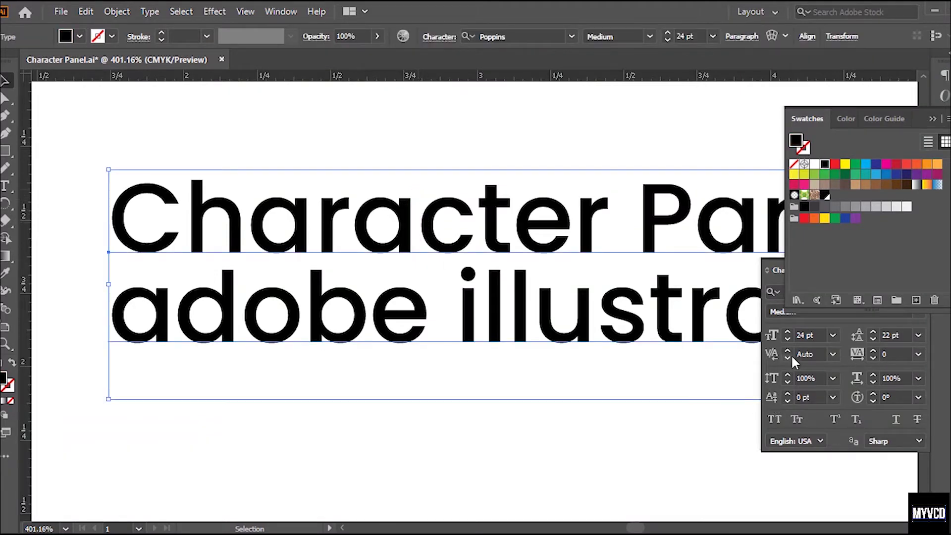
left_click(833, 354)
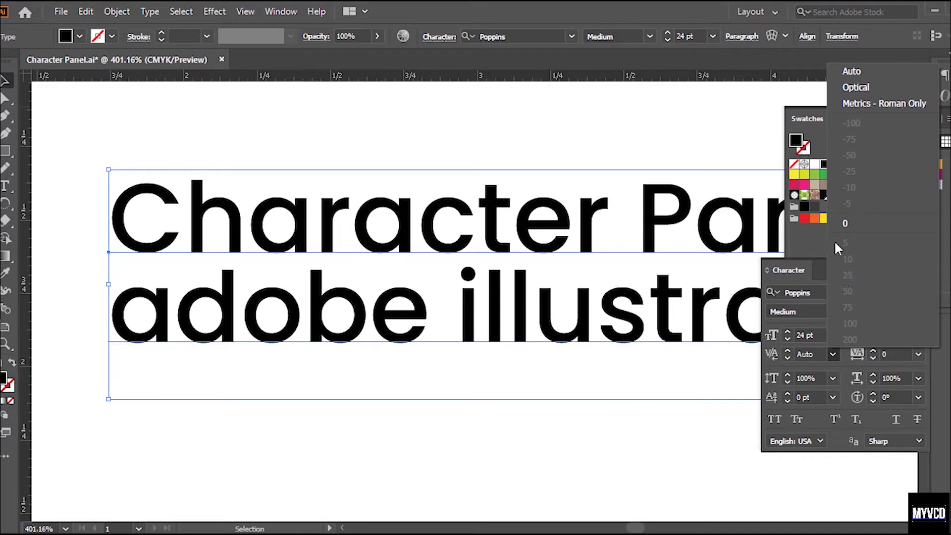
left_click(854, 88)
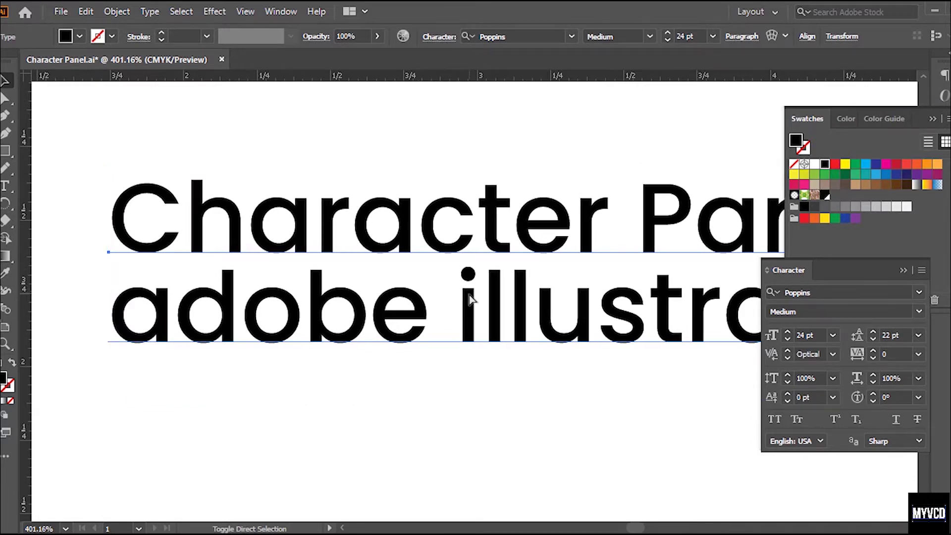
left_click(831, 354)
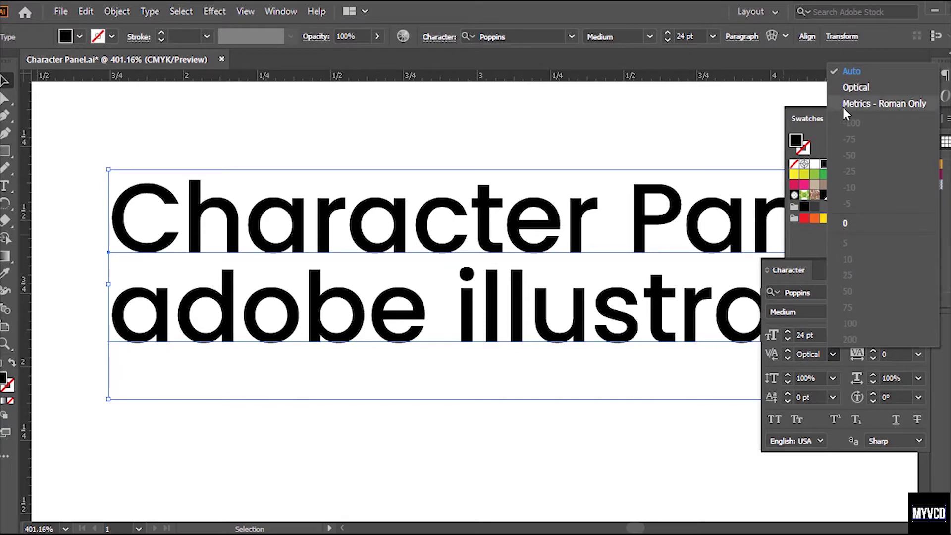
left_click(845, 104)
left_click(832, 353)
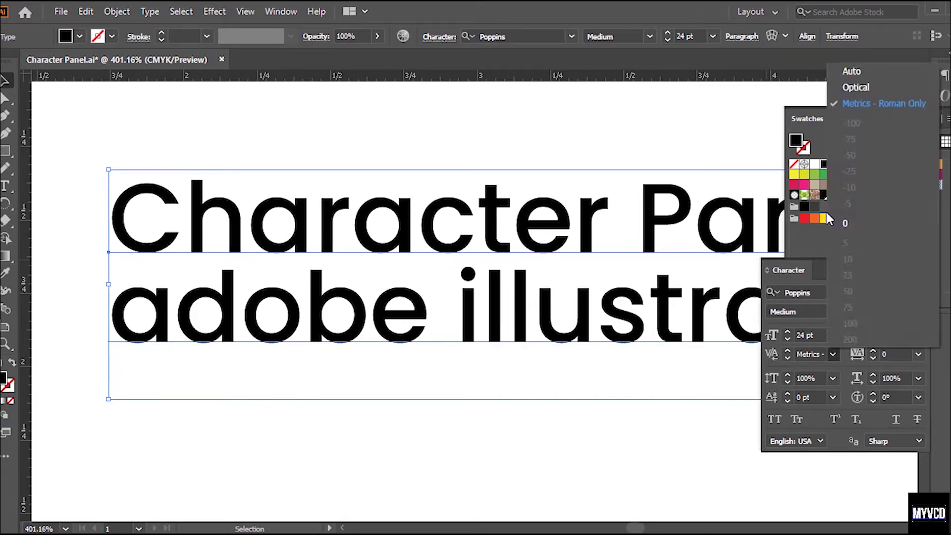
left_click(850, 72)
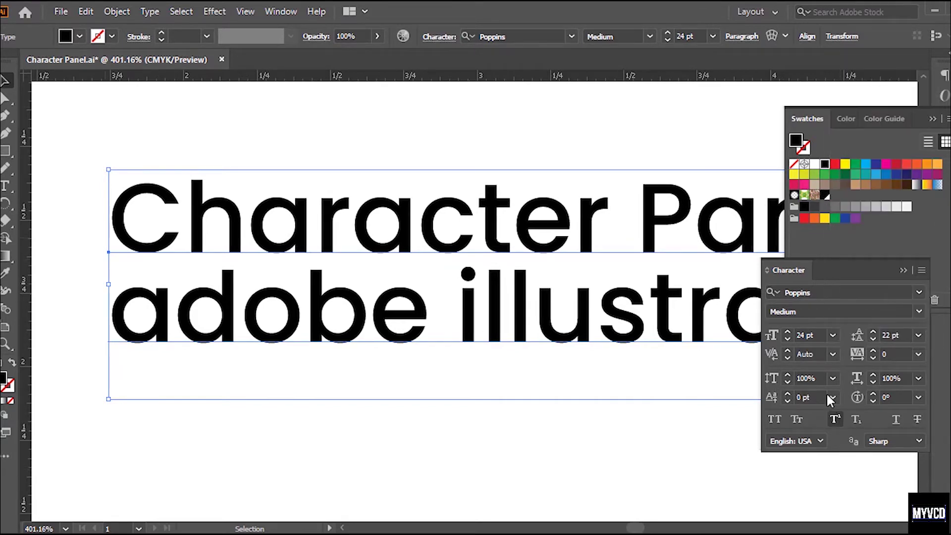
Try a kerning of 0 on the whole text and switch it back to Auto
left_click(832, 354)
left_click(841, 221)
left_click(832, 354)
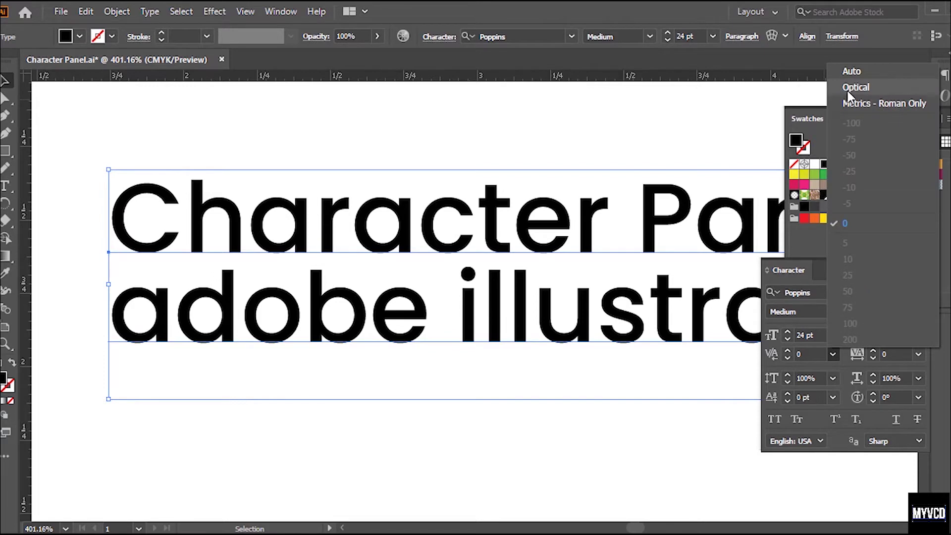
left_click(852, 71)
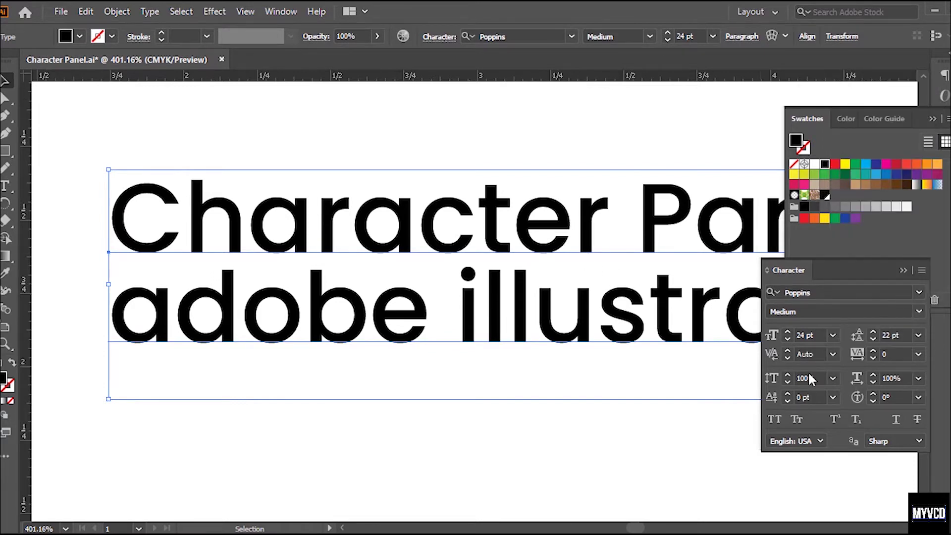
Place the text cursor between the "c" and "t" of "Character", try a kerning of -75 and set it to 100
left_click(832, 354)
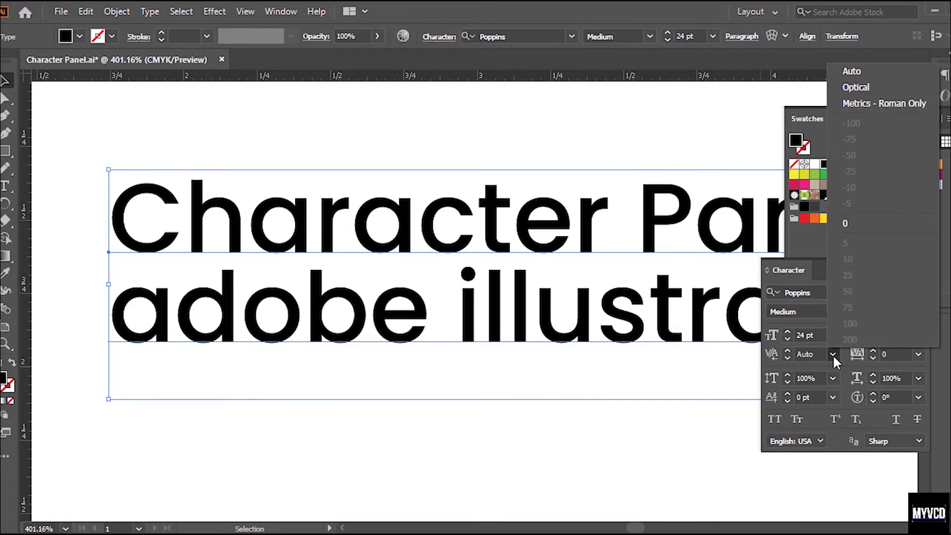
left_click(467, 308)
double_click(472, 241)
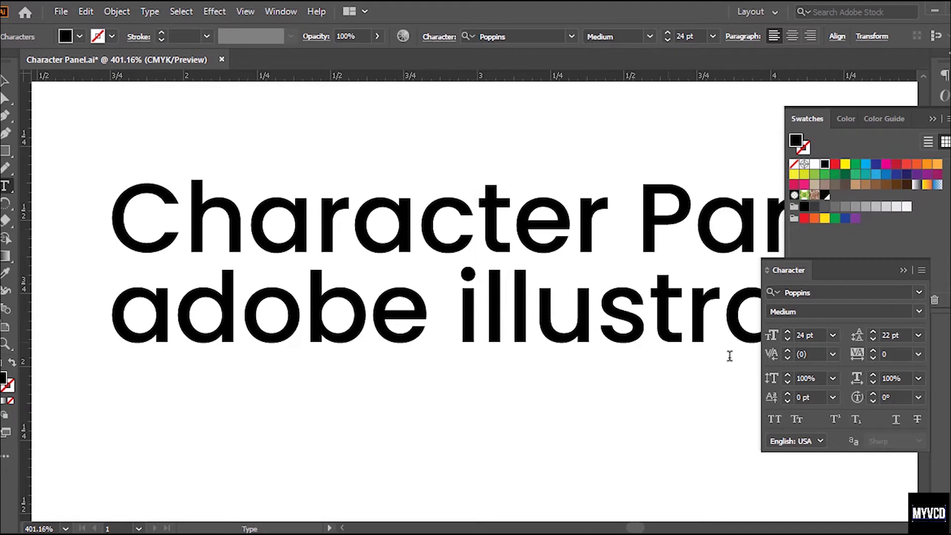
left_click(832, 353)
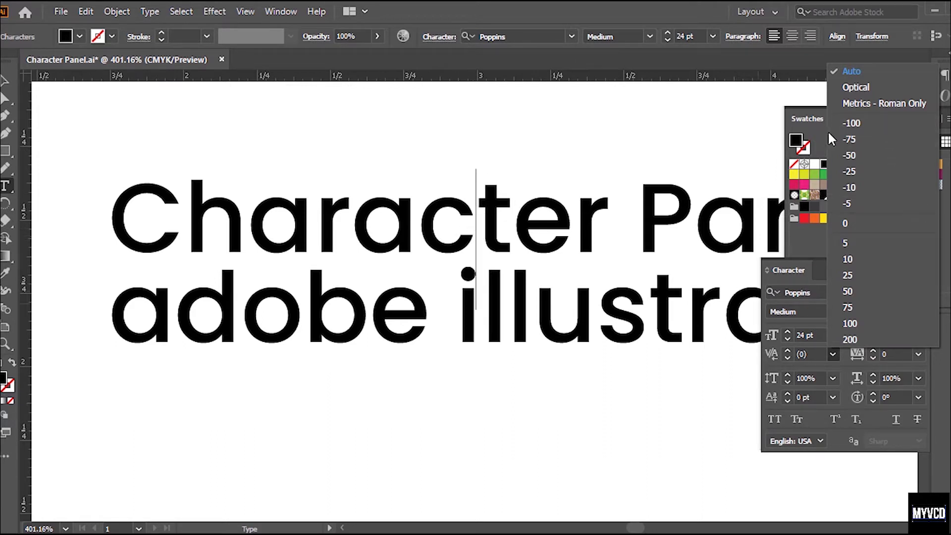
left_click(857, 138)
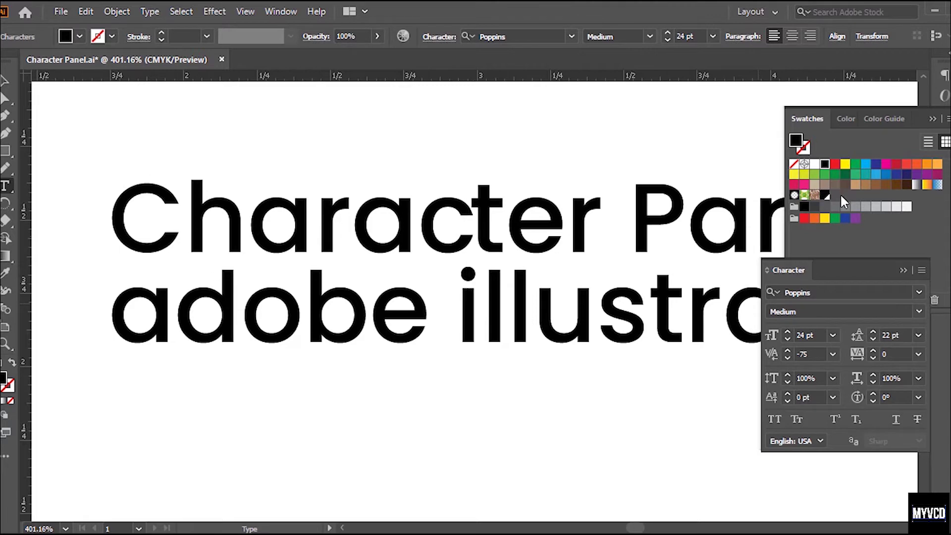
left_click(832, 353)
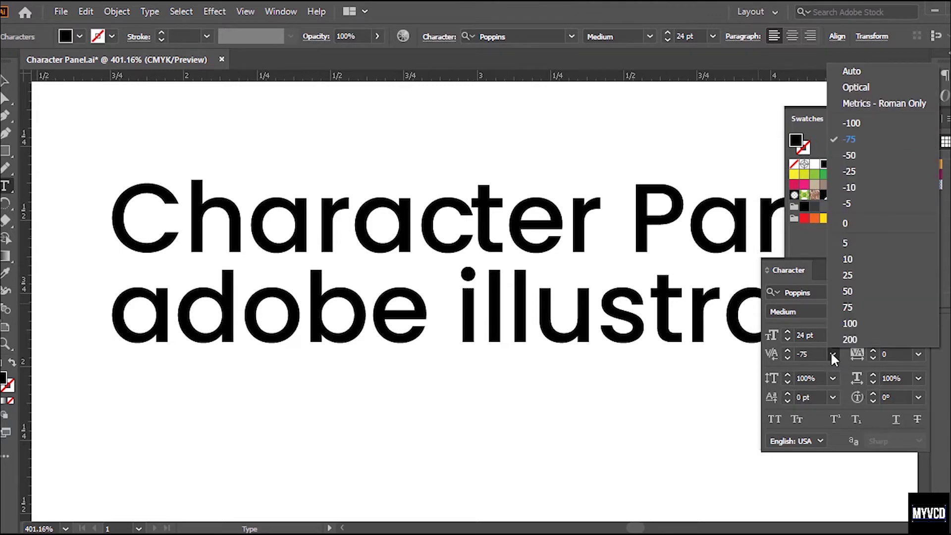
left_click(849, 322)
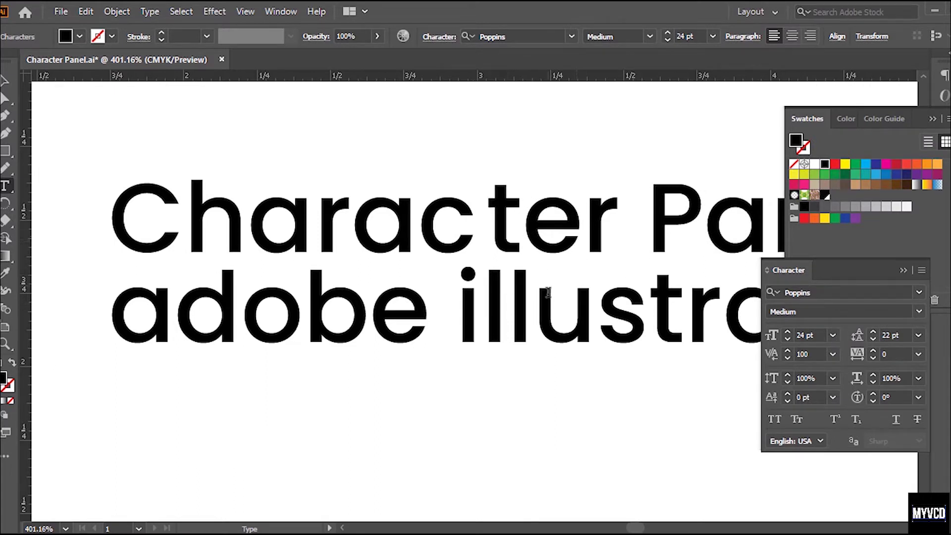
Place the text cursor between the second "l" and the "u" of "illustrator", try a kerning of 200 and set it to -25
left_click(533, 329)
left_click(832, 355)
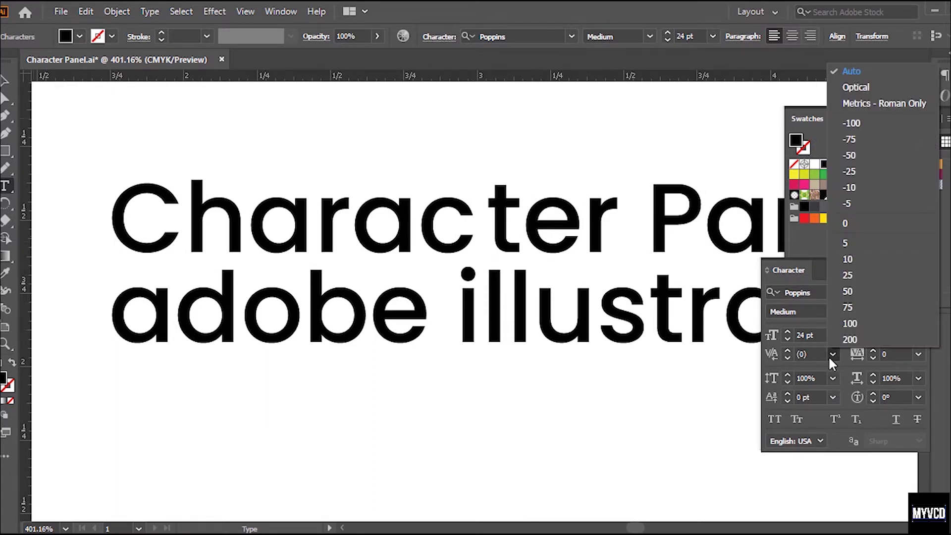
left_click(842, 337)
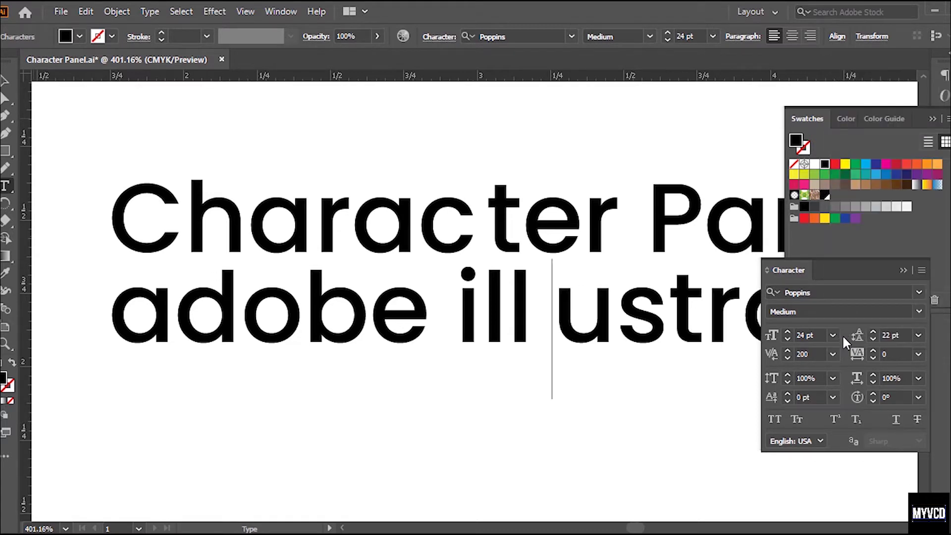
left_click(832, 355)
left_click(851, 171)
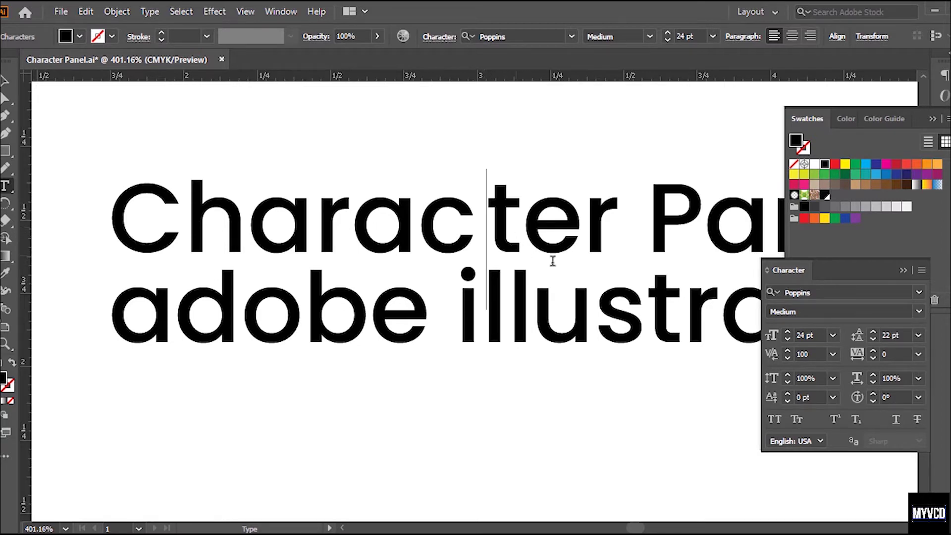
Try a kerning of -50 between the "c" and "t" of "Character", set it to -75 and leave text editing
left_click(832, 354)
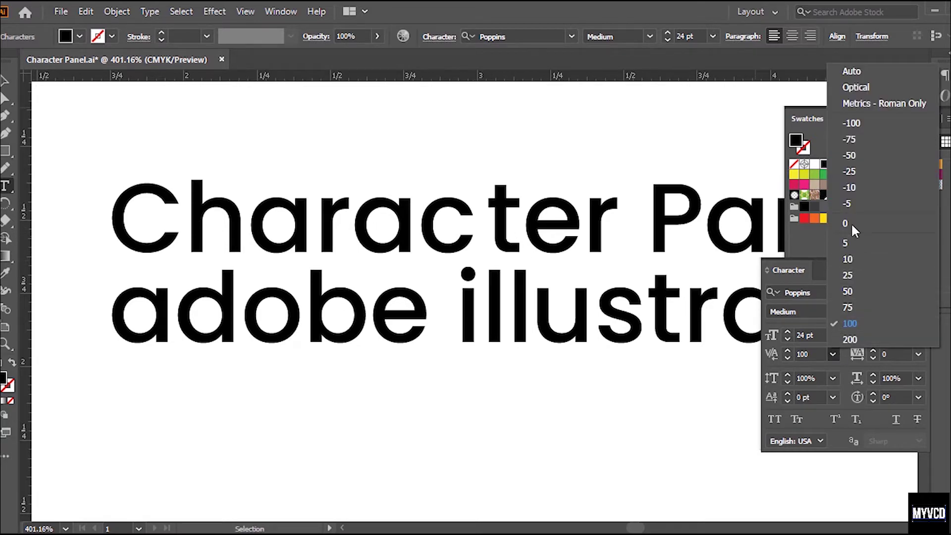
left_click(852, 156)
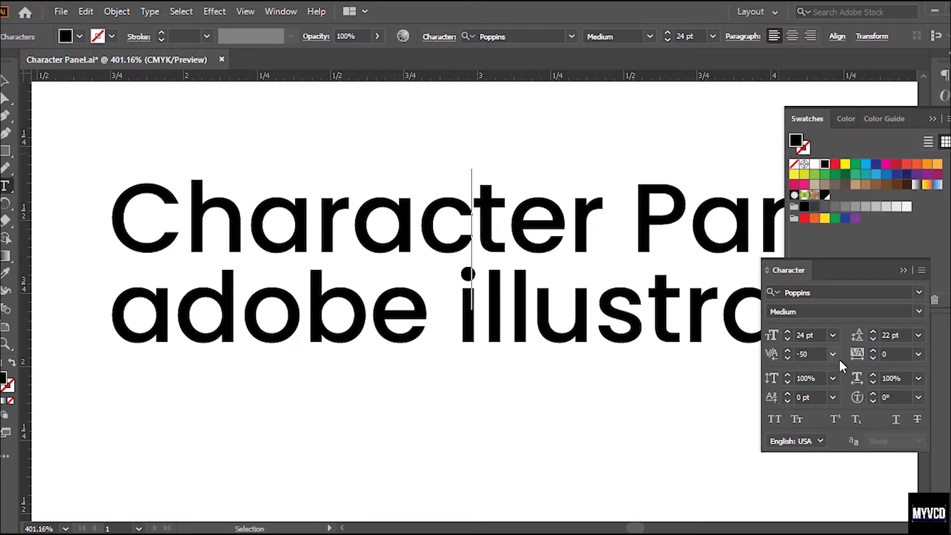
left_click(835, 354)
left_click(843, 140)
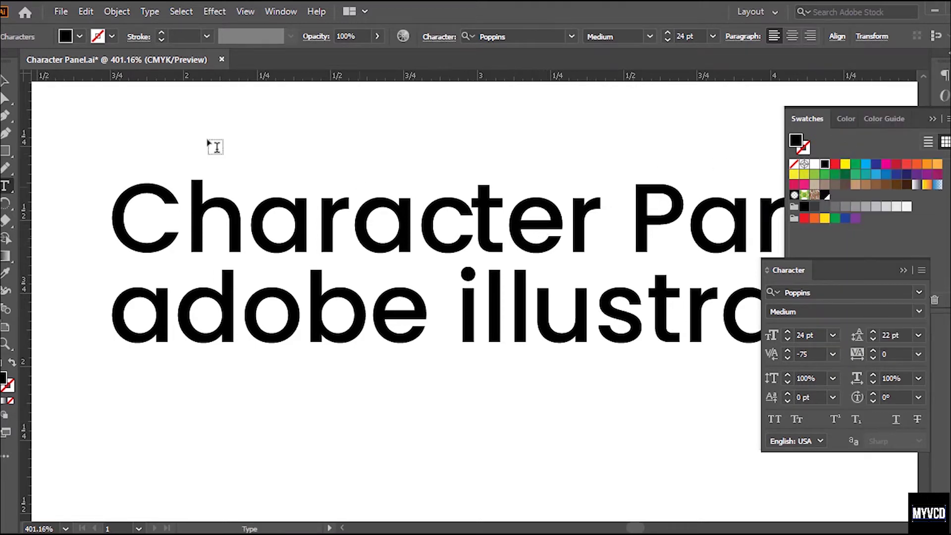
left_click(4, 81)
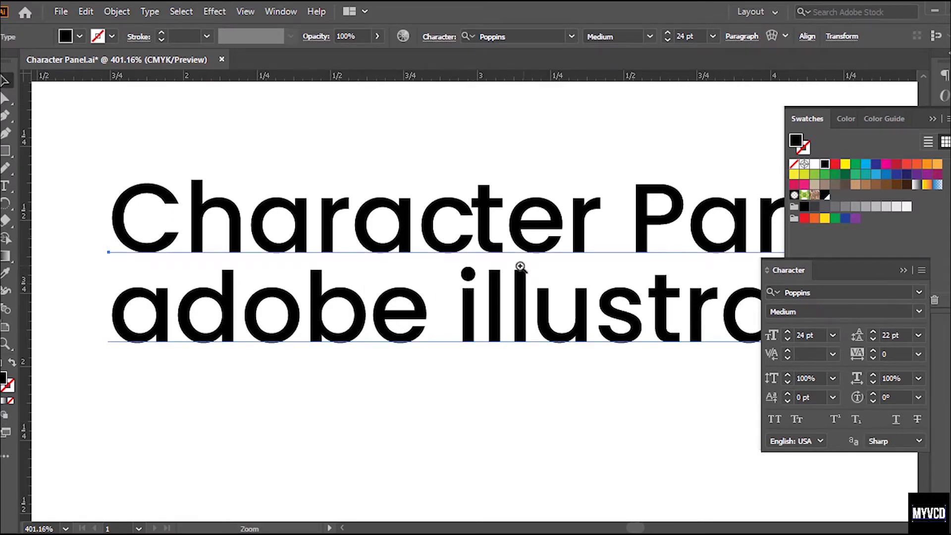
Place the text cursor at several letter gaps in "Character" to examine the kerning value of each pair
left_click(469, 289, "ctrl+alt")
left_click(469, 290, "ctrl+alt")
left_click_drag(525, 334, 265, 282)
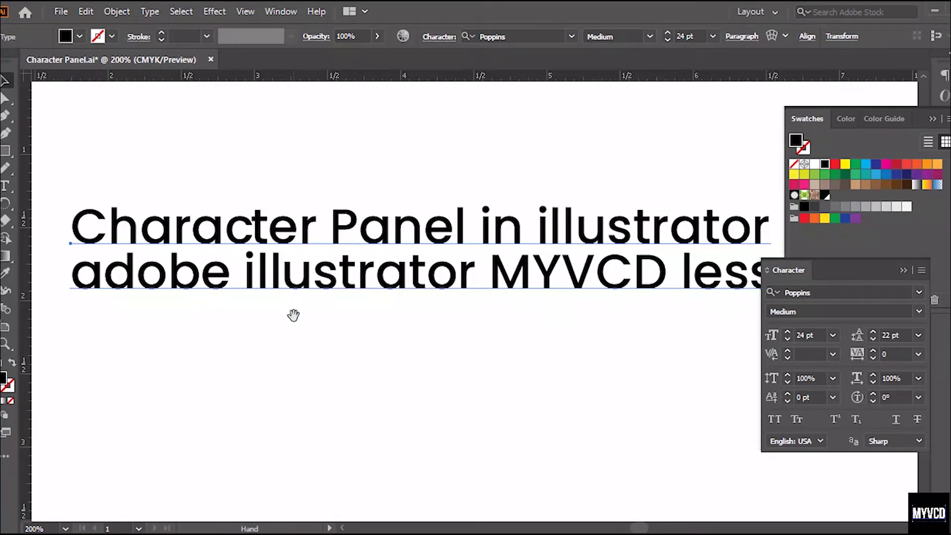
left_click(293, 320)
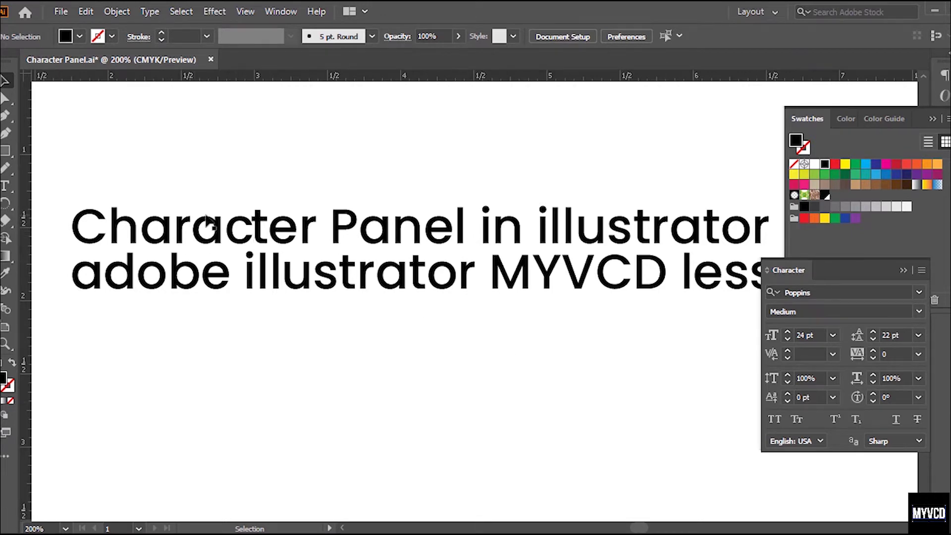
double_click(251, 229)
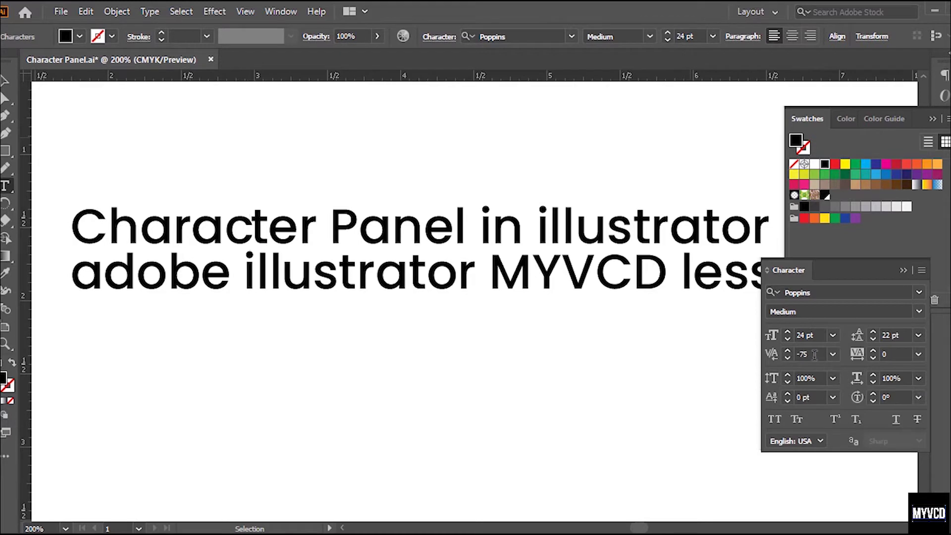
key("Escape")
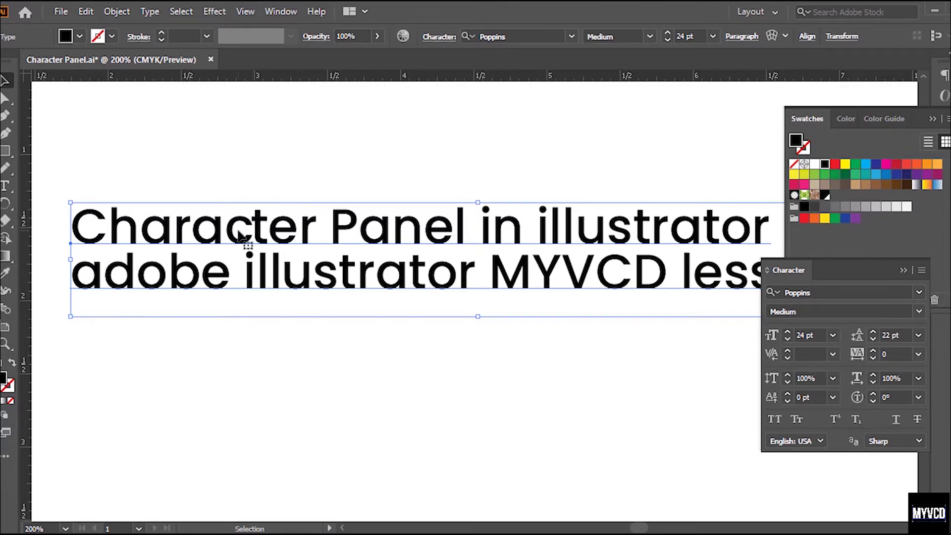
key("t")
left_click(308, 226)
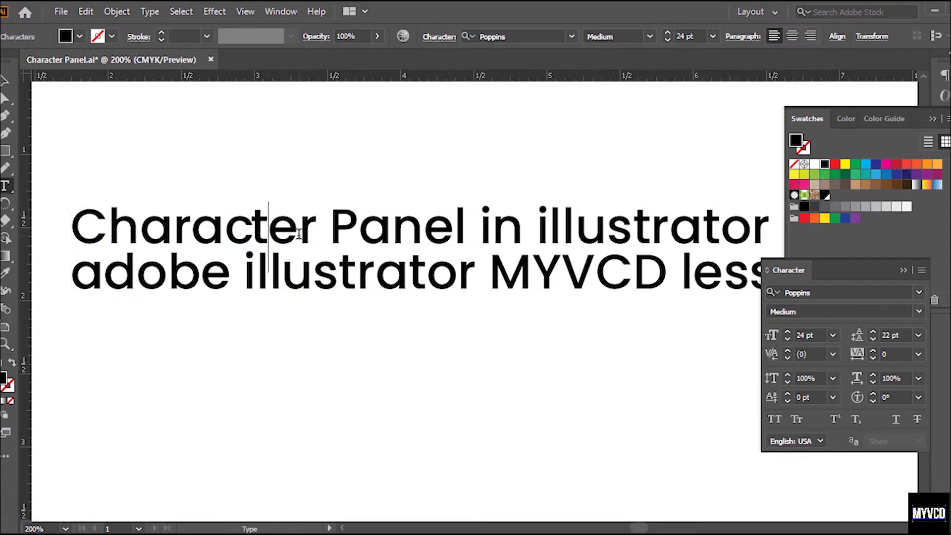
left_click(299, 234)
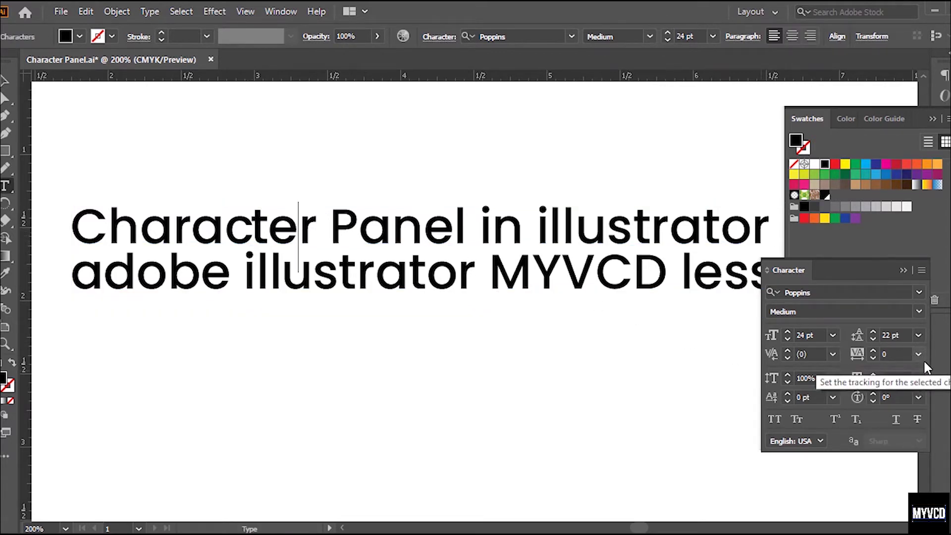
Set the tracking of the whole two-line text to 200
key("Escape")
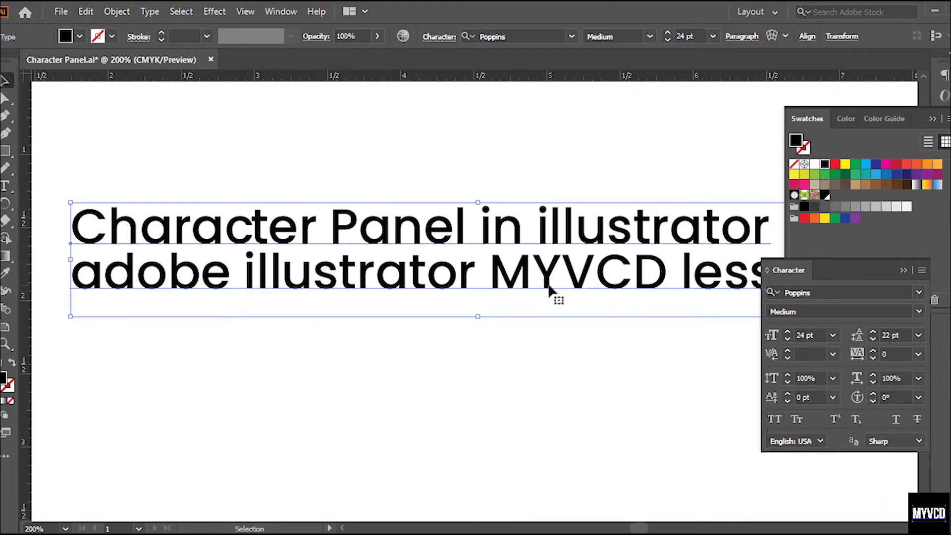
left_click(917, 354)
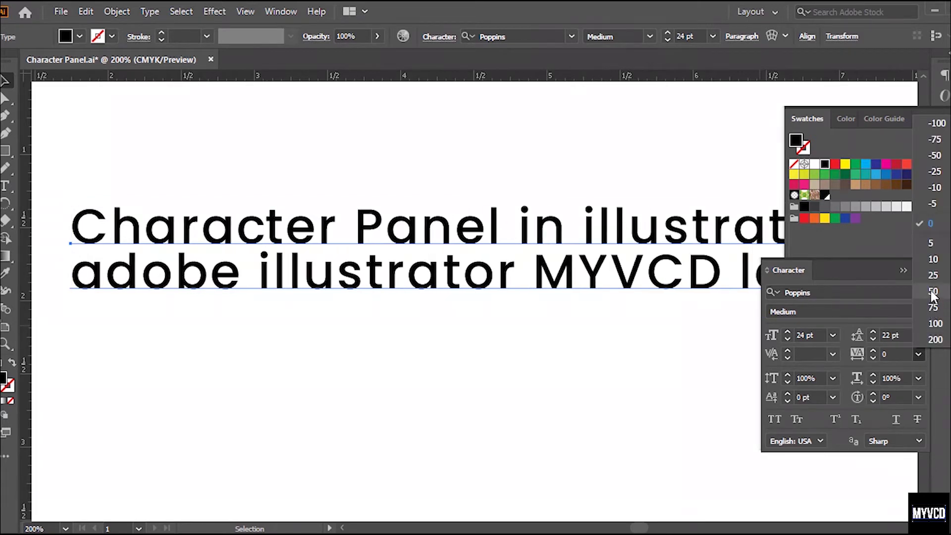
left_click(935, 340)
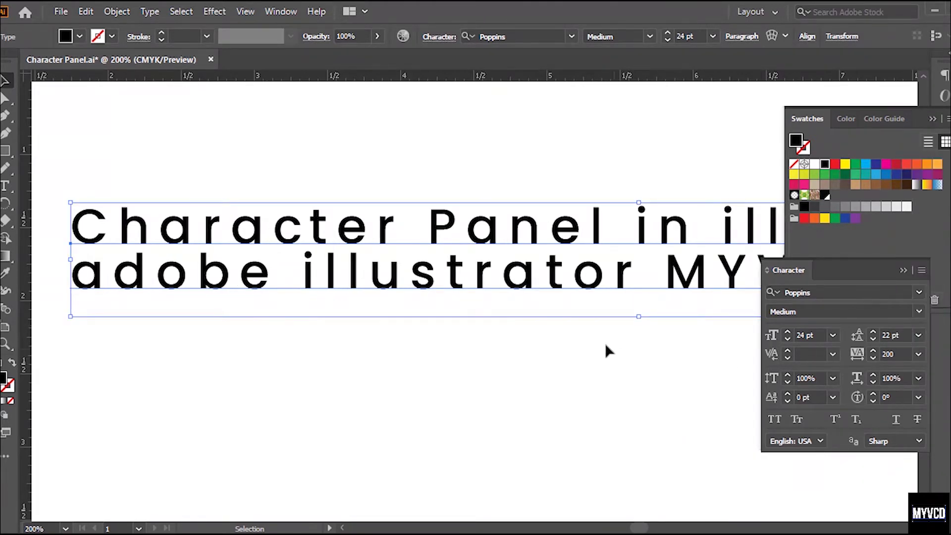
Reset the kerning between the "c" and "t" of "Character" to Auto and leave text editing
double_click(307, 234)
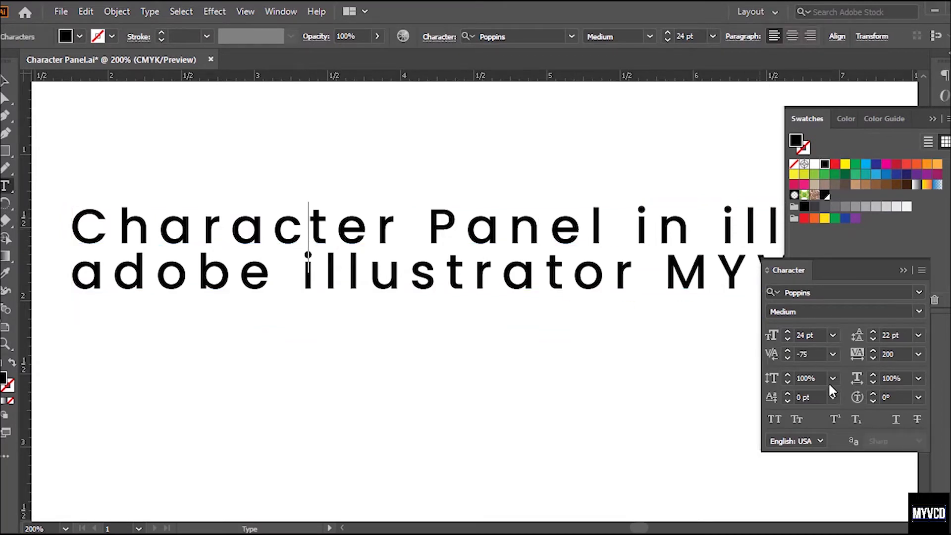
left_click(833, 353)
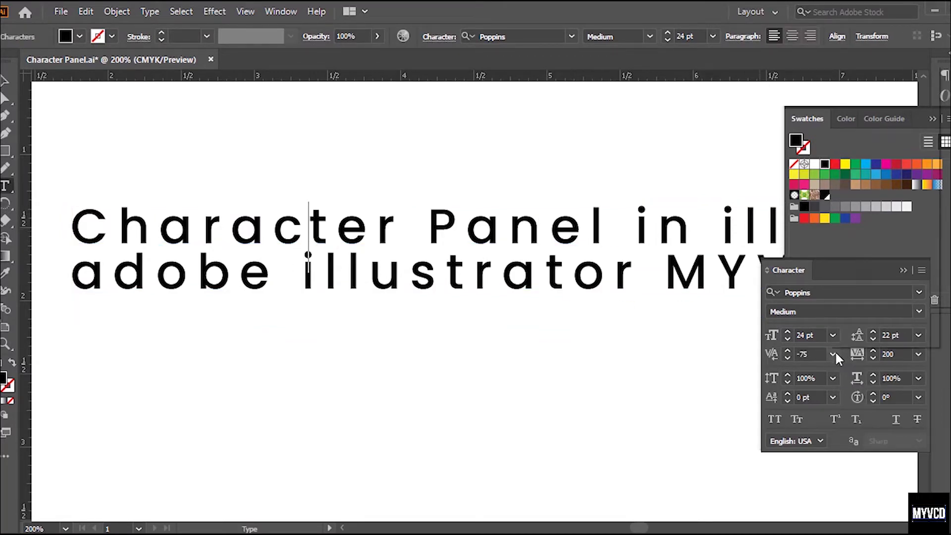
left_click(838, 72)
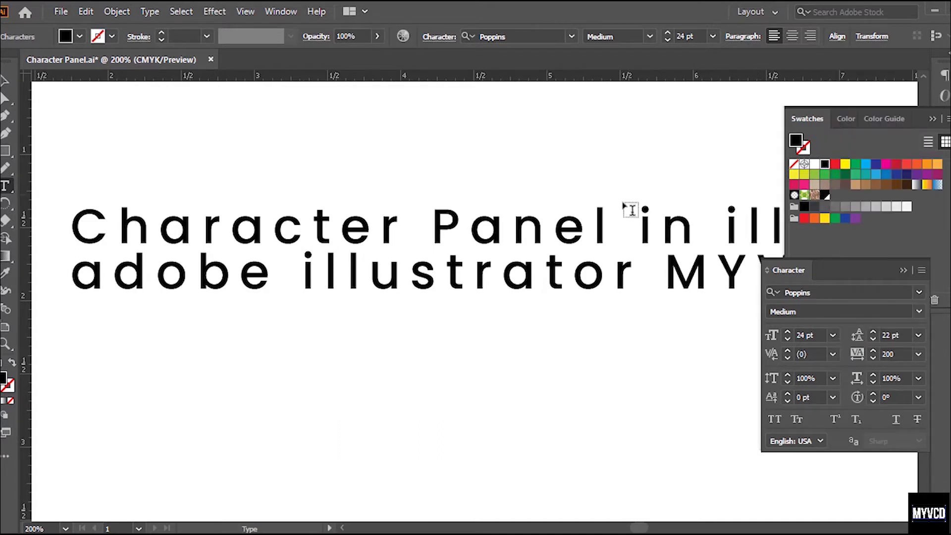
key("Escape")
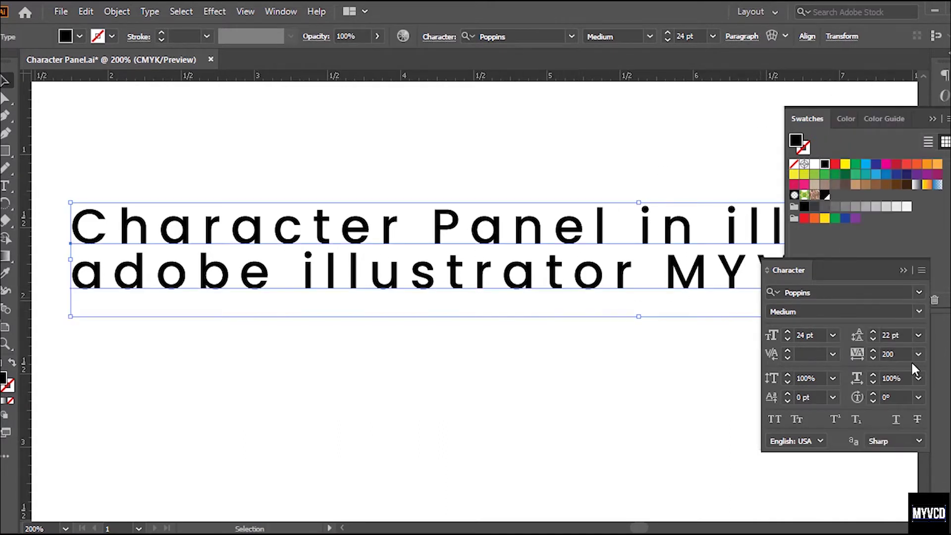
Try a tracking of -100 on the whole text and return it to 0
left_click(918, 354)
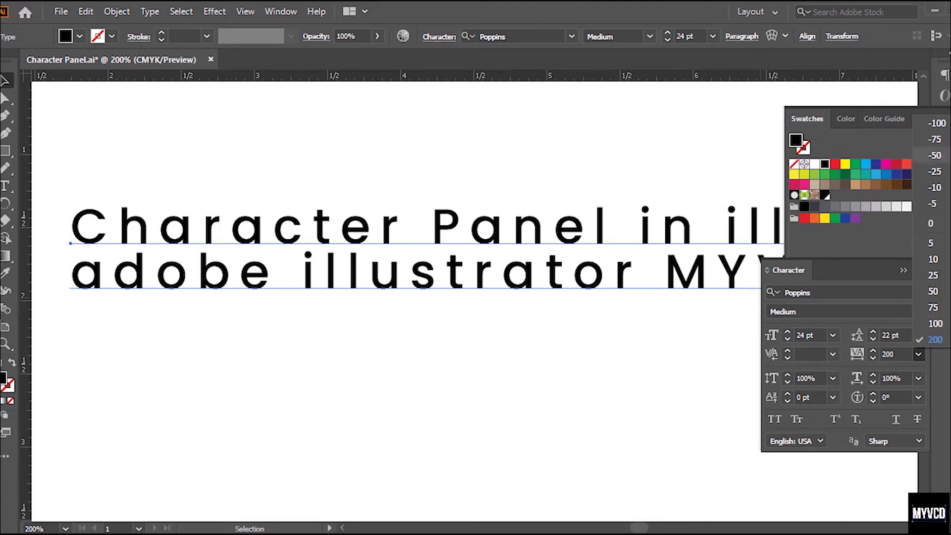
left_click(935, 123)
left_click(232, 418)
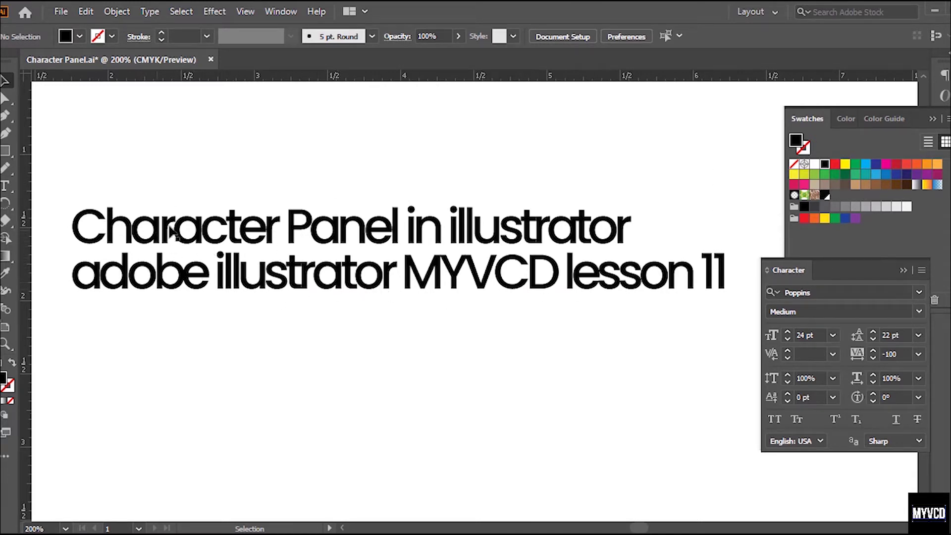
left_click(918, 354)
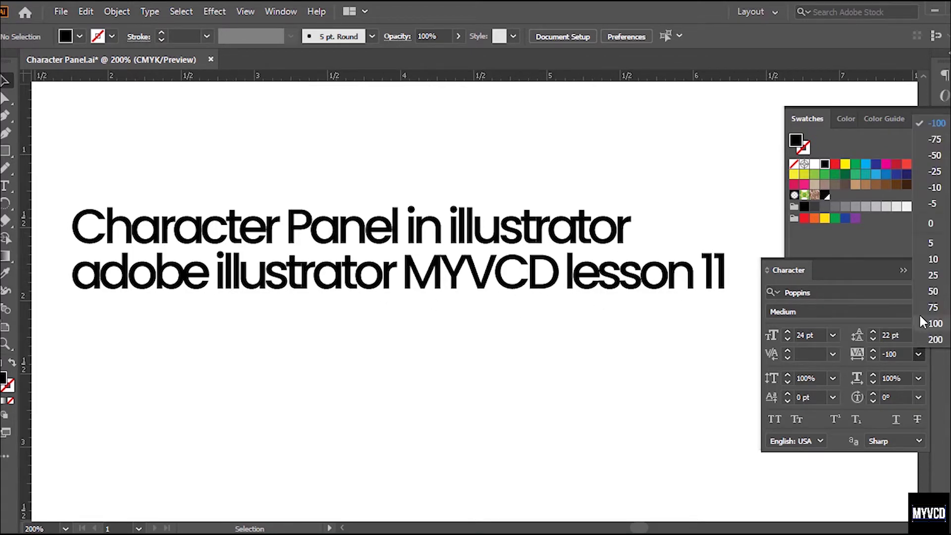
left_click(931, 224)
left_click(398, 287)
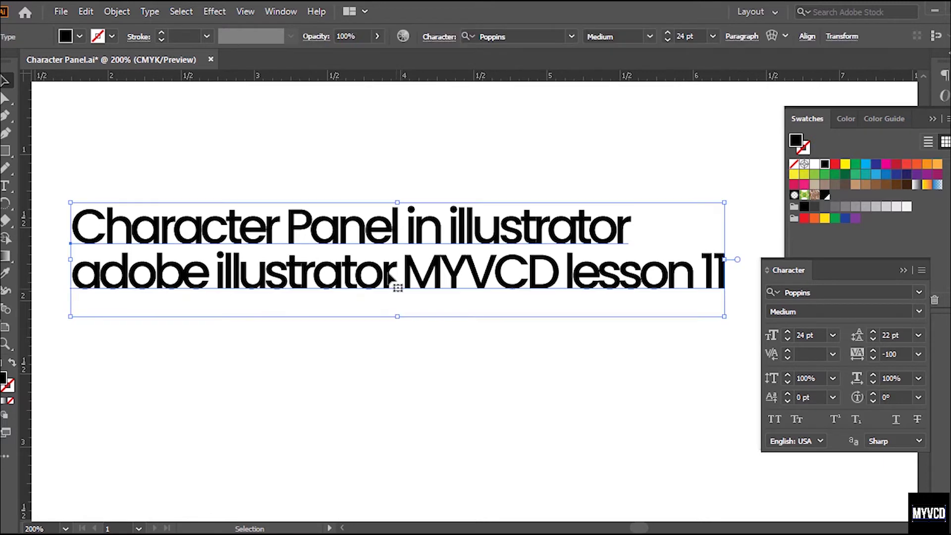
left_click(920, 354)
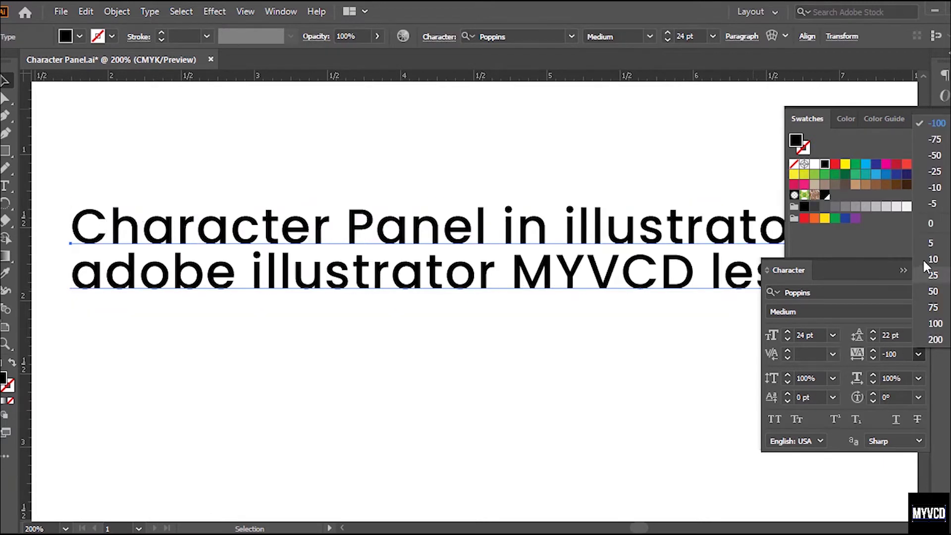
left_click(931, 233)
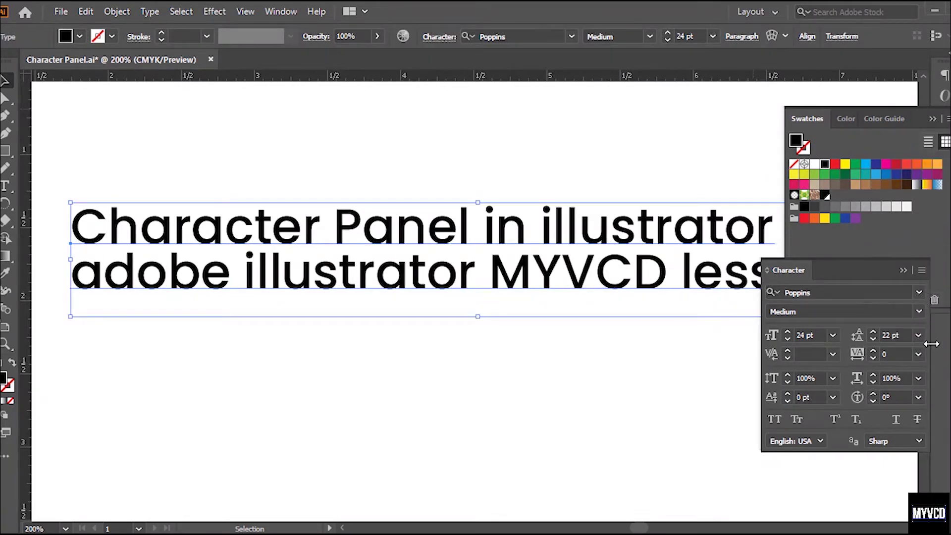
Try a tracking of 200 on the whole text and set it to the custom value 500
left_click(917, 352)
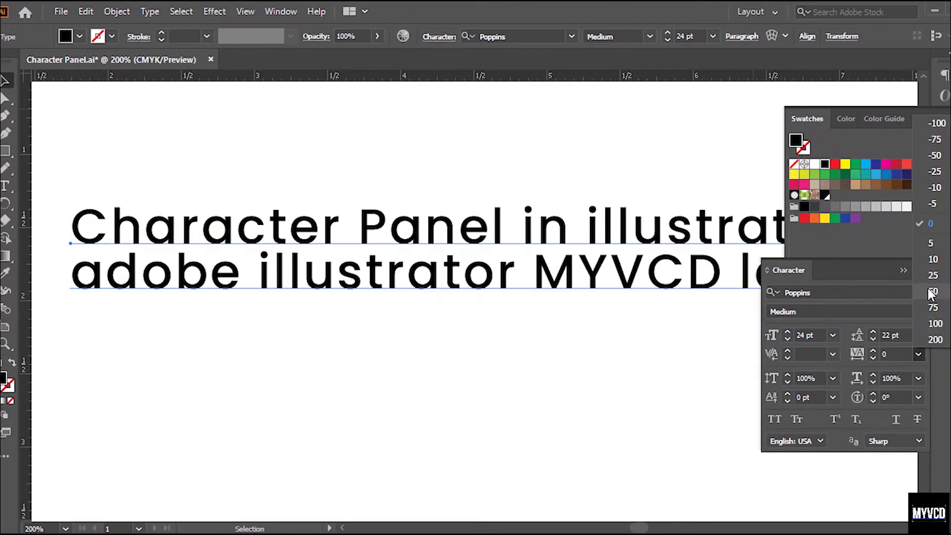
left_click(931, 339)
left_click(890, 352)
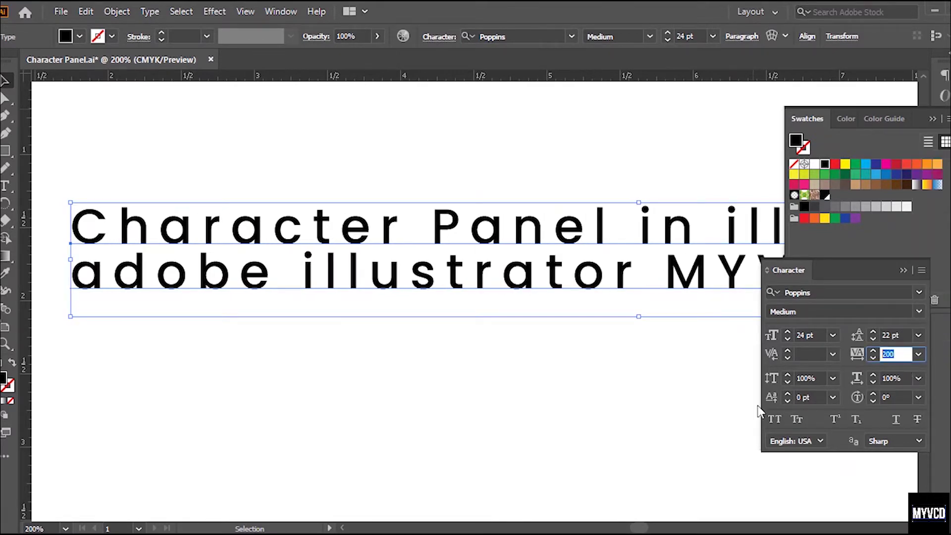
type("500")
key("Return")
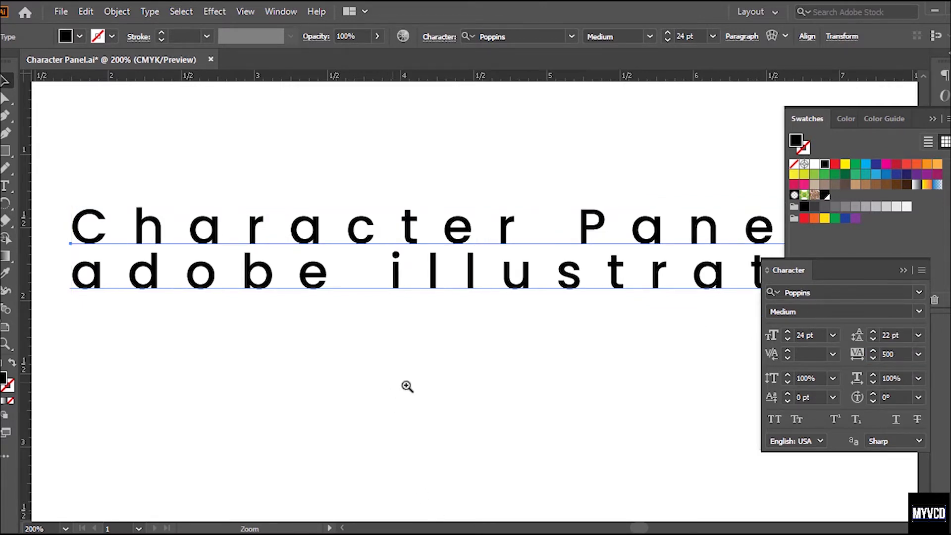
Move the two-line text sideways so that it starts at the artboard's left edge
left_click(443, 379, "ctrl+alt")
left_click(444, 379, "ctrl+alt")
left_click_drag(489, 280, 293, 411)
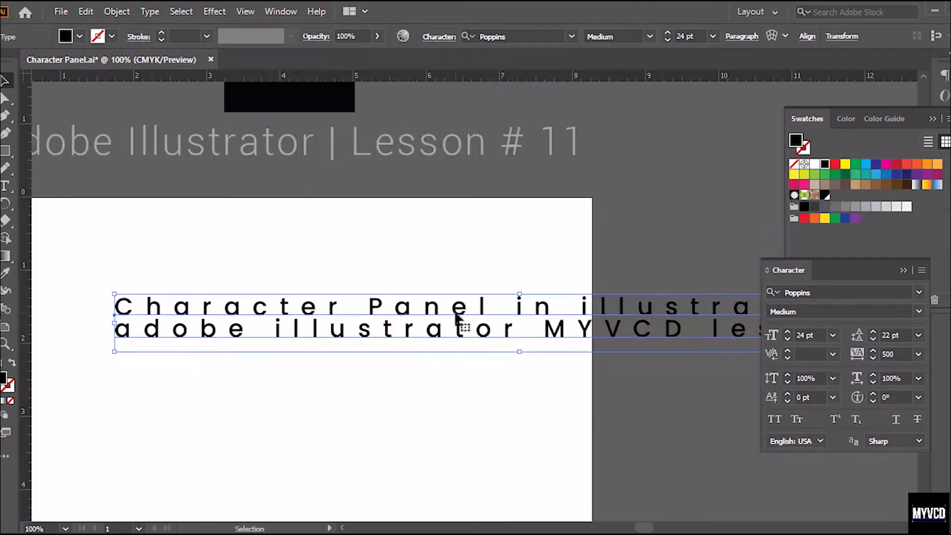
left_click(445, 326, "ctrl+alt")
left_click_drag(452, 322, 379, 345)
key("Escape")
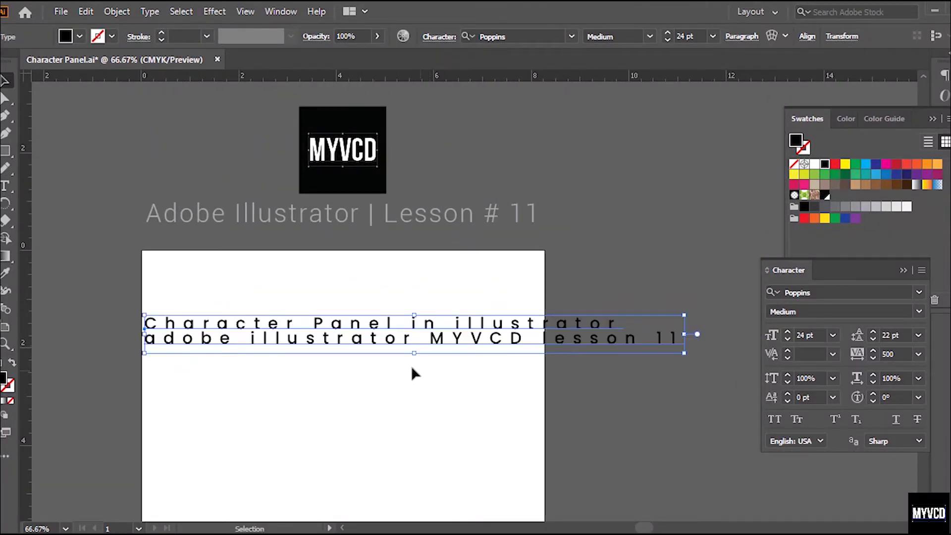
Widen the artboard to about 11.55 in by extending its right edge past the end of the text
left_click(6, 327)
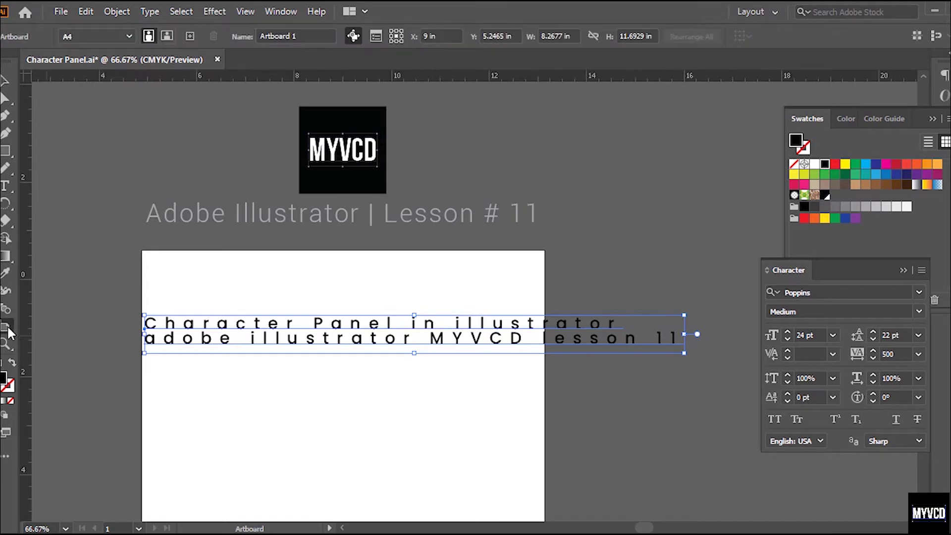
left_click_drag(484, 401, 483, 304)
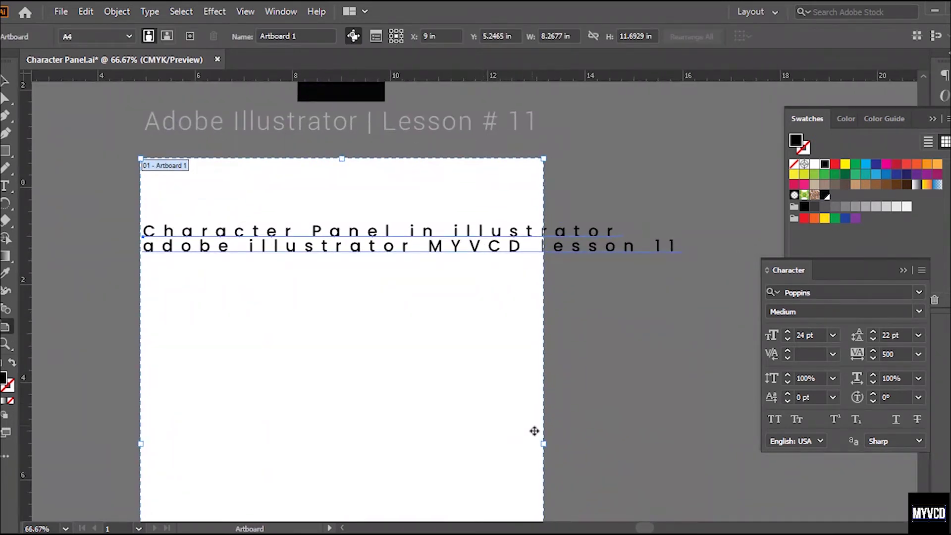
left_click_drag(546, 443, 703, 414)
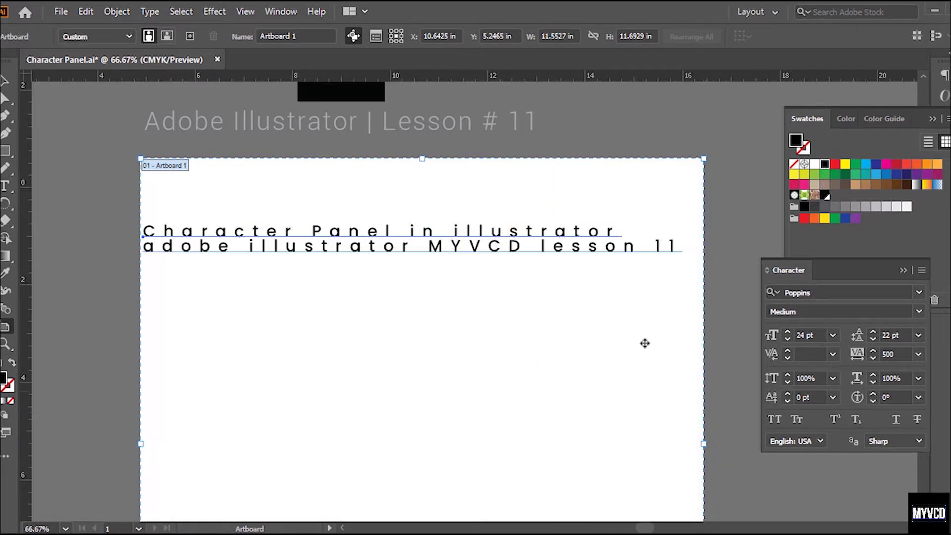
Select the two-line text and move it about 0.9 in away from the artboard's left edge
key("v")
left_click(455, 292)
left_click(435, 251)
left_click_drag(435, 254, 478, 251)
left_click_drag(409, 333, 441, 386)
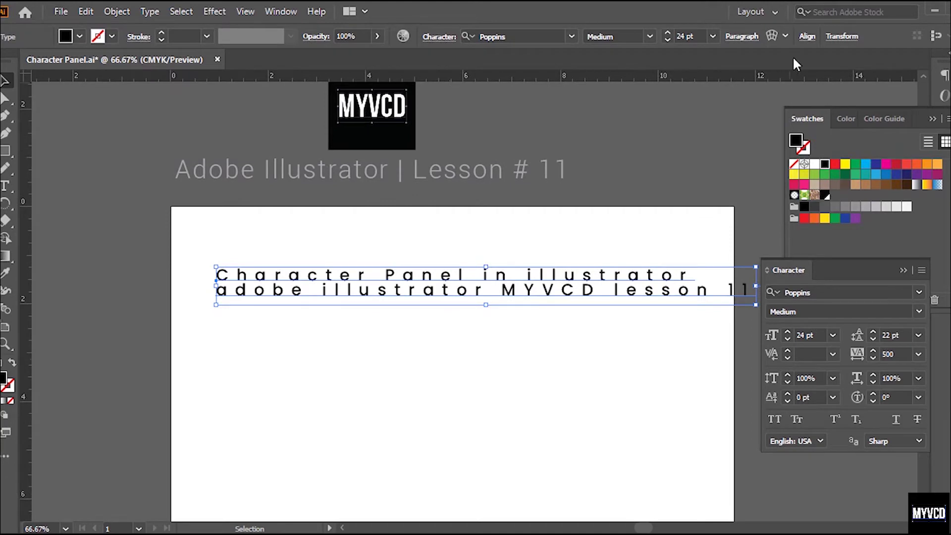
Center the two-line text horizontally on the artboard and deselect it
left_click(807, 36)
left_click(685, 77)
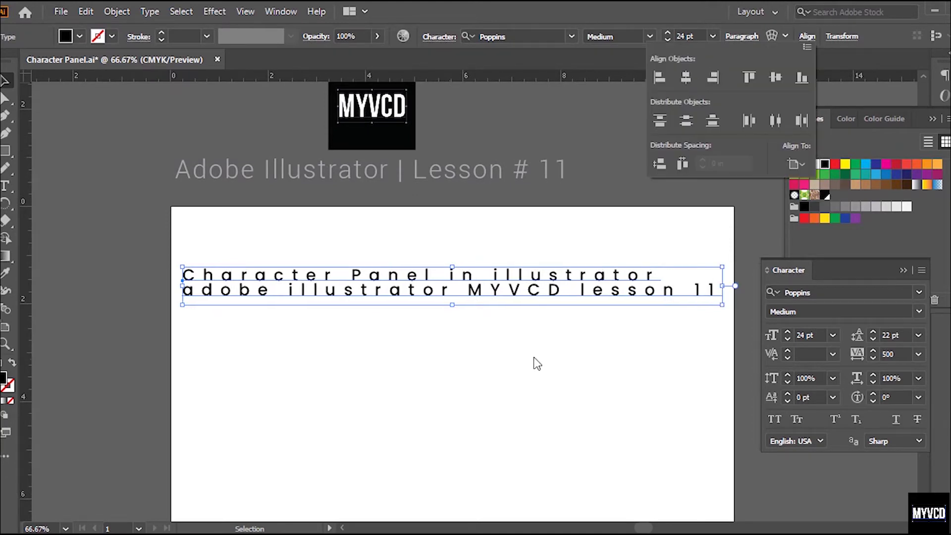
left_click(525, 383)
left_click(526, 382)
Select the two-line text and set its tracking to 50
key("ctrl+space")
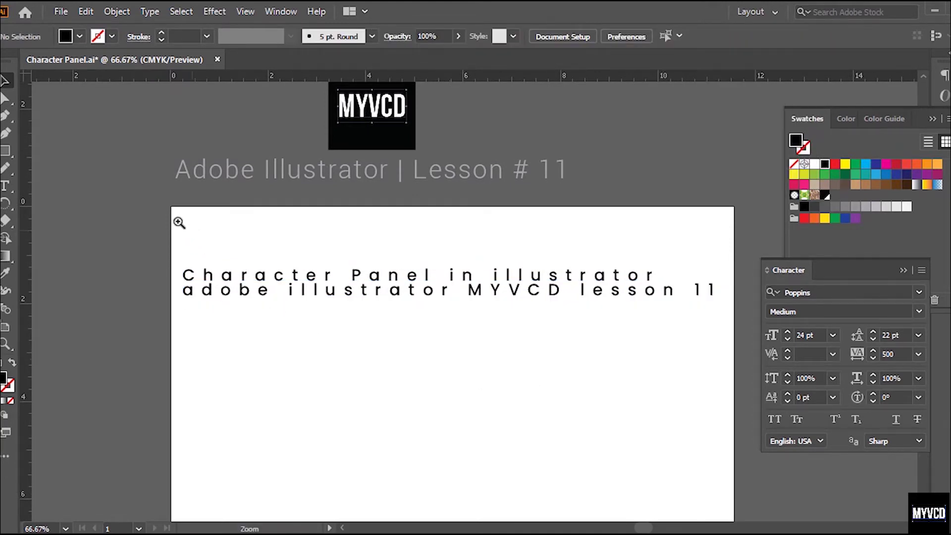
left_click_drag(171, 207, 734, 390)
left_click(534, 290)
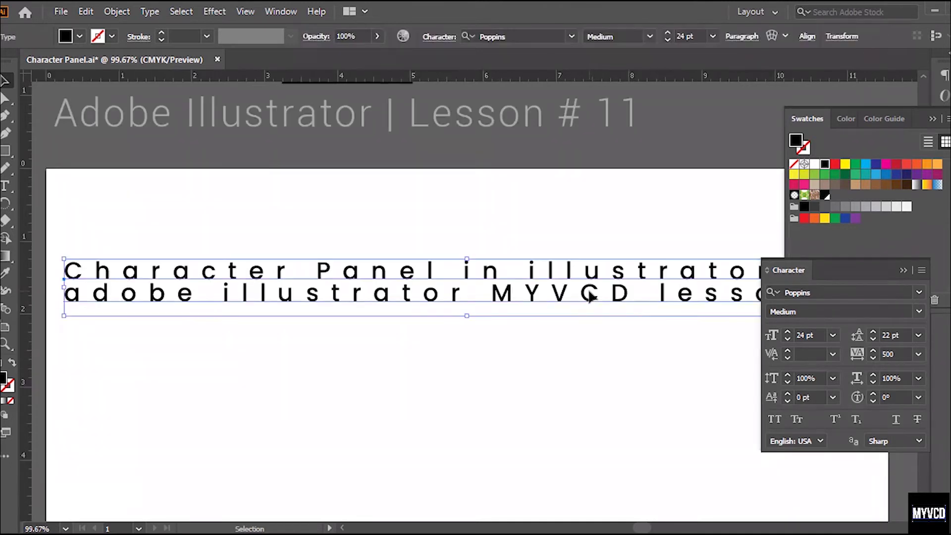
left_click(896, 354)
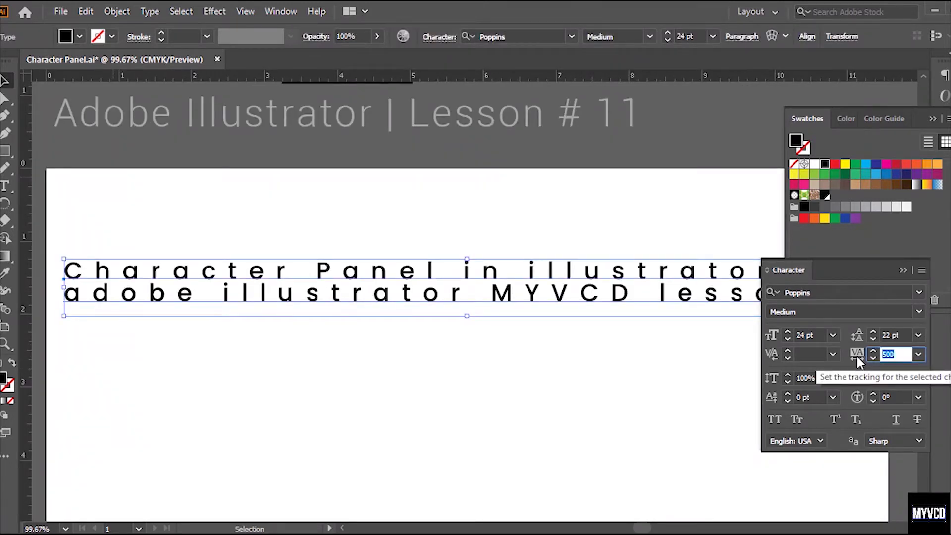
type("50")
key("Return")
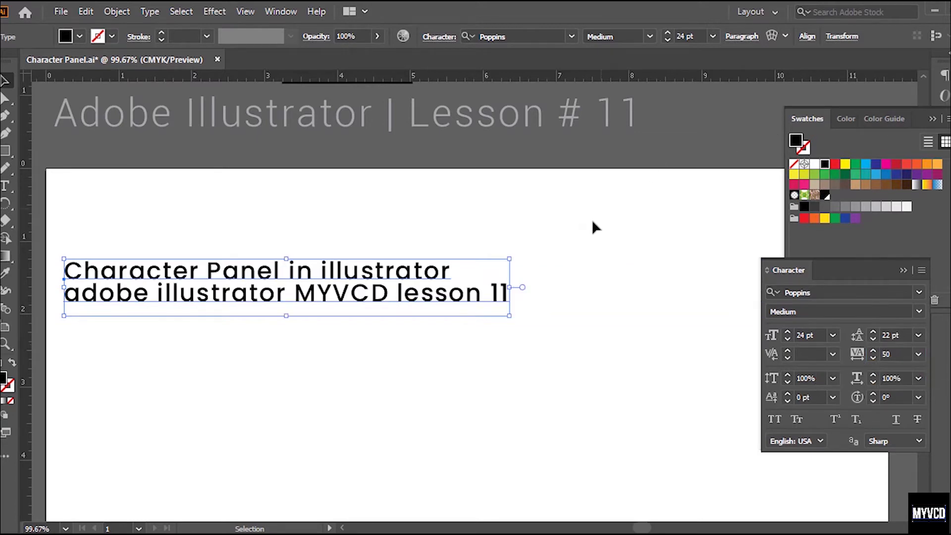
Try a tracking of 0 on the whole two-line text
left_click(592, 220)
left_click_drag(397, 299, 507, 321)
left_click_drag(147, 245, 610, 349)
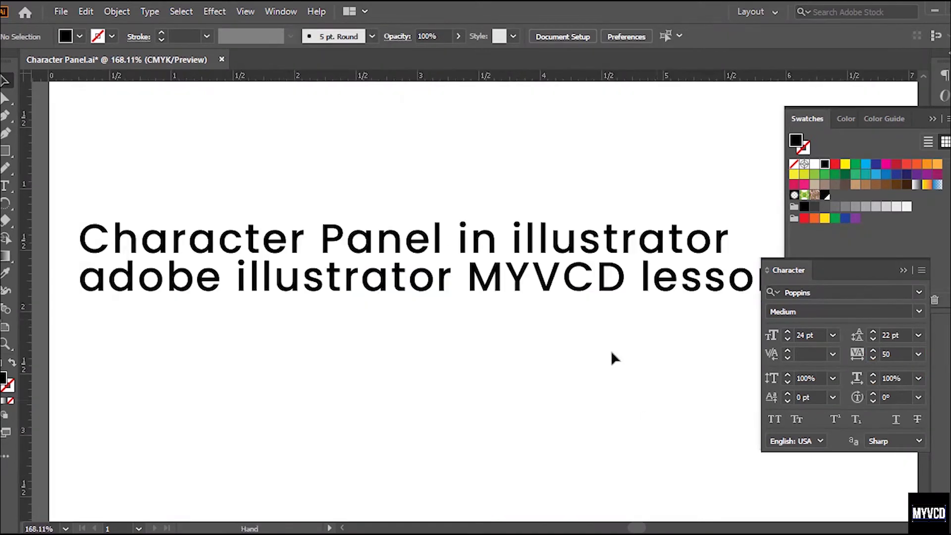
left_click(590, 297)
left_click(918, 353)
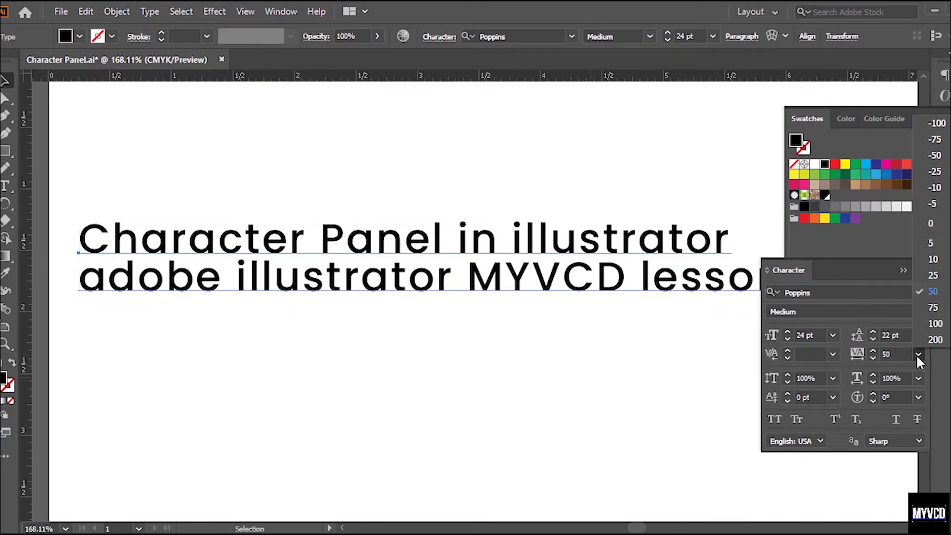
left_click(930, 225)
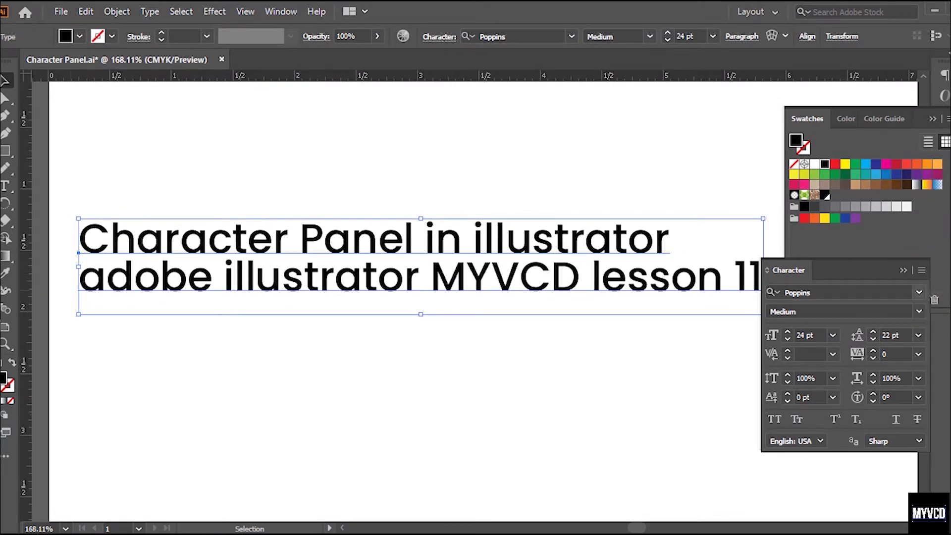
Return the text's tracking to 50 and compare both spacings by undoing and redoing the change
left_click(917, 354)
left_click(930, 297)
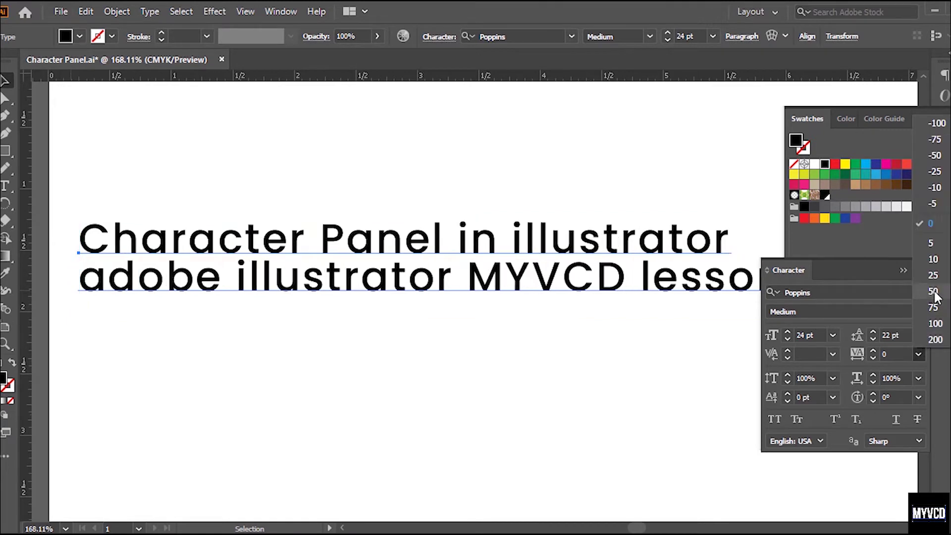
left_click(487, 364)
key("ctrl+z")
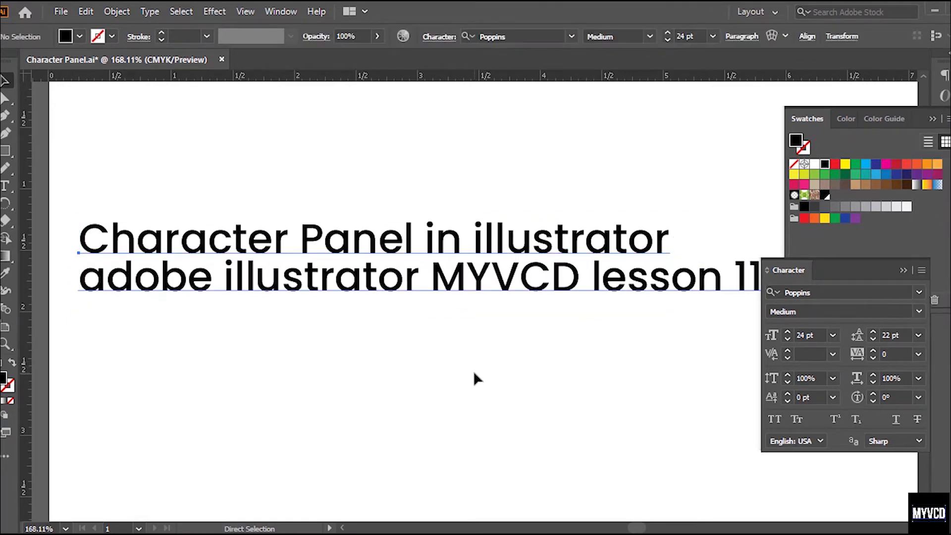
key("ctrl+shift+z")
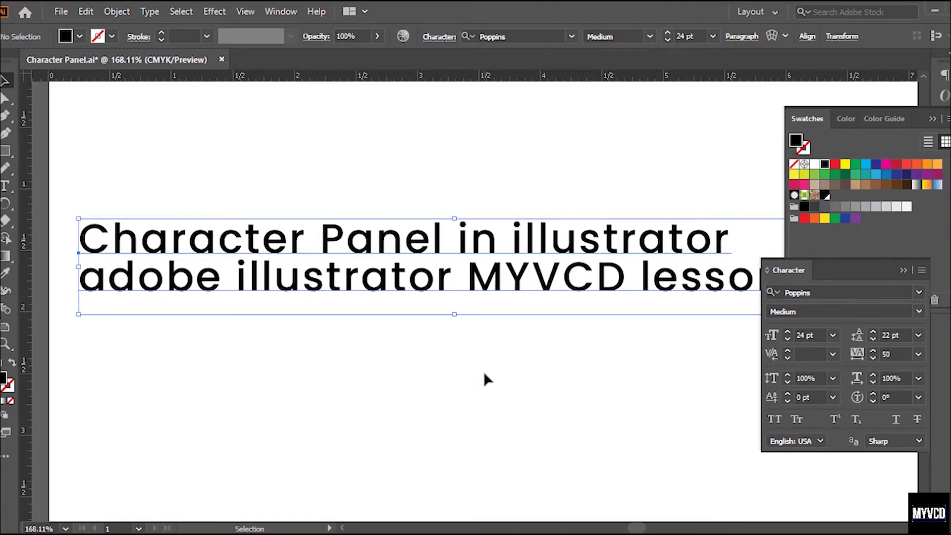
Reselect the two-line text and raise its tracking in single increments to 62
left_click(479, 378)
left_click(472, 299)
left_click(470, 349)
left_click(484, 284)
left_click(894, 353)
scroll(894, 352, "up", 12)
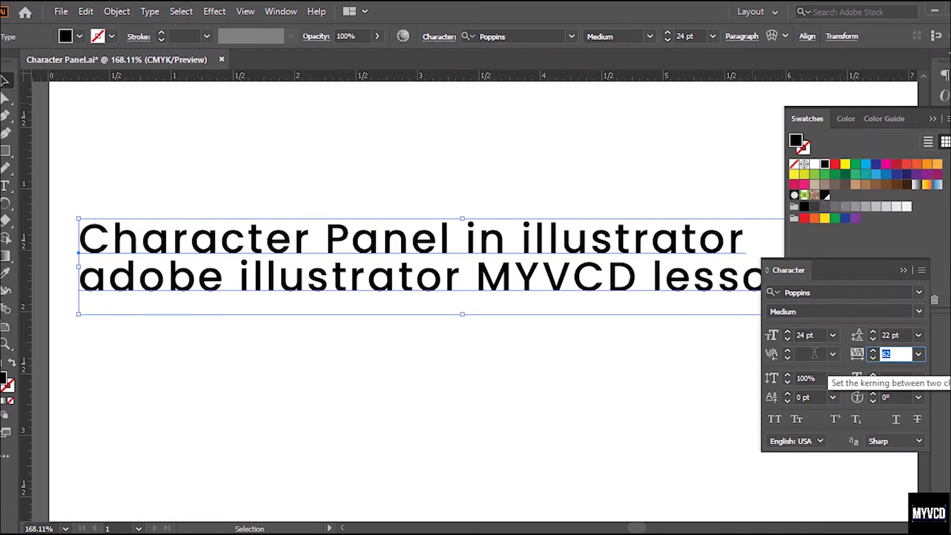
Try to raise the kerning for the whole selected text object and dismiss the alert
left_click(814, 353)
scroll(813, 353, "up", 1)
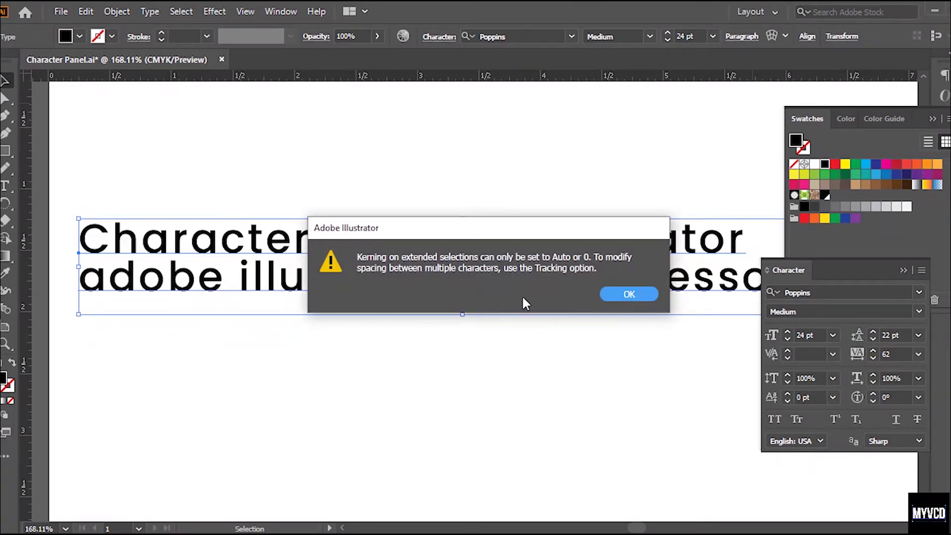
key("Return")
Try stepping the text's leading up and down and return it to 22 pt
left_click(901, 331)
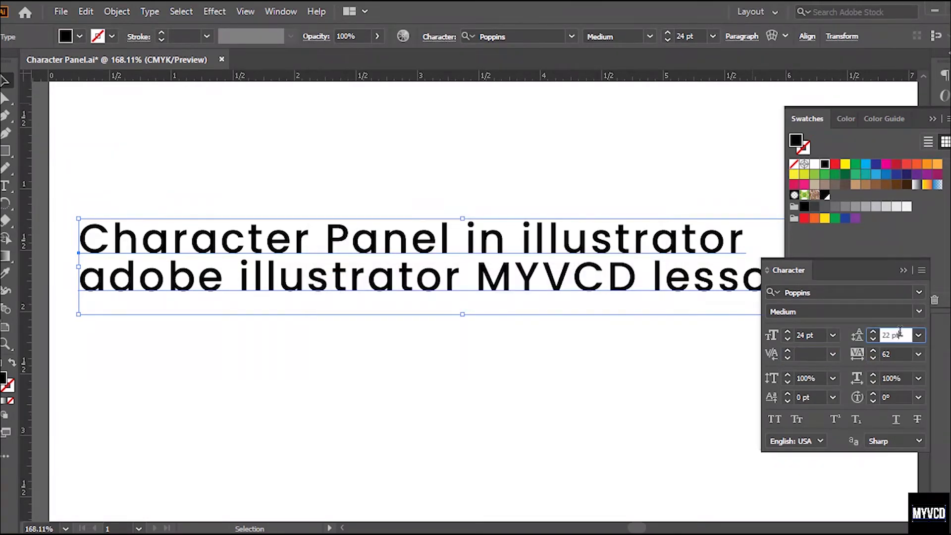
scroll(900, 331, "up", 12)
scroll(899, 330, "down", 10)
scroll(900, 333, "down", 2)
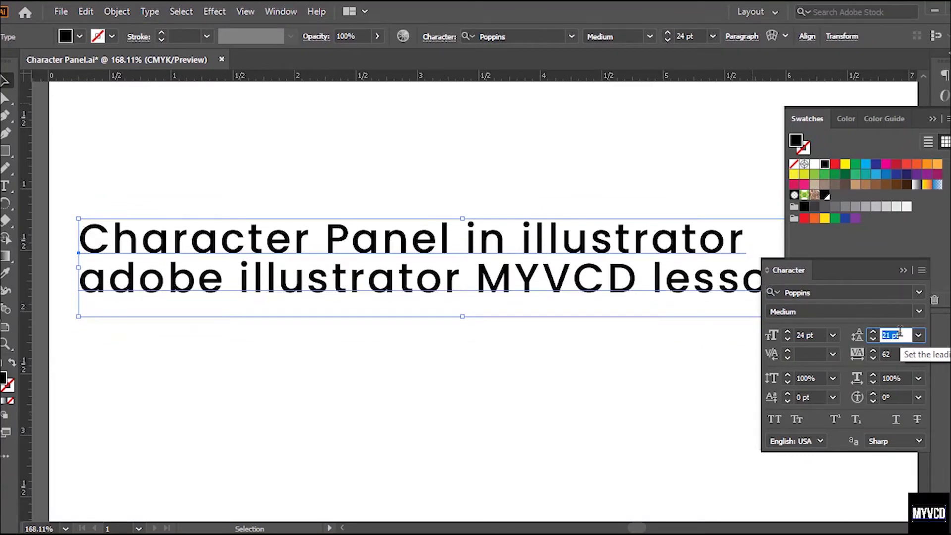
left_click(560, 315)
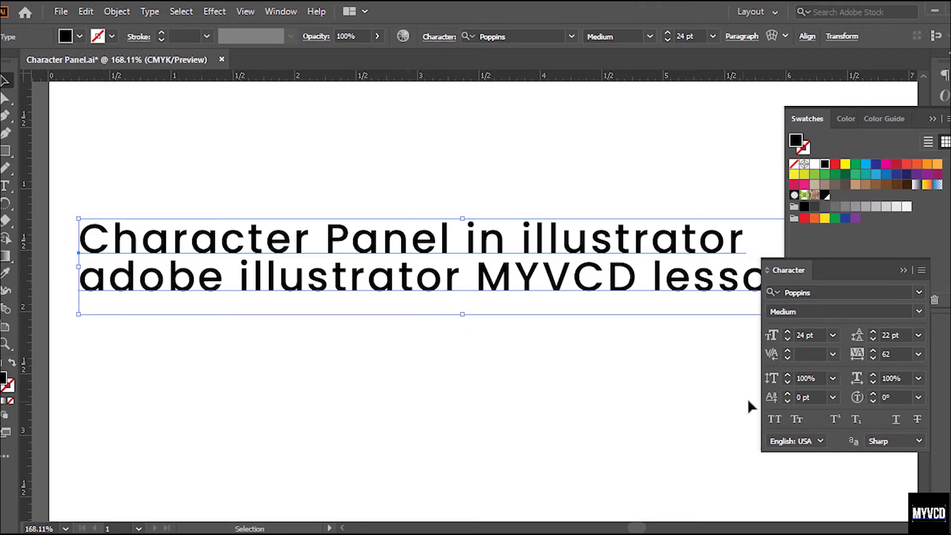
Stretch the text's bounding box downward to a font size of about 38.72 pt and reset the horizontal scale to 100%
left_click(833, 378)
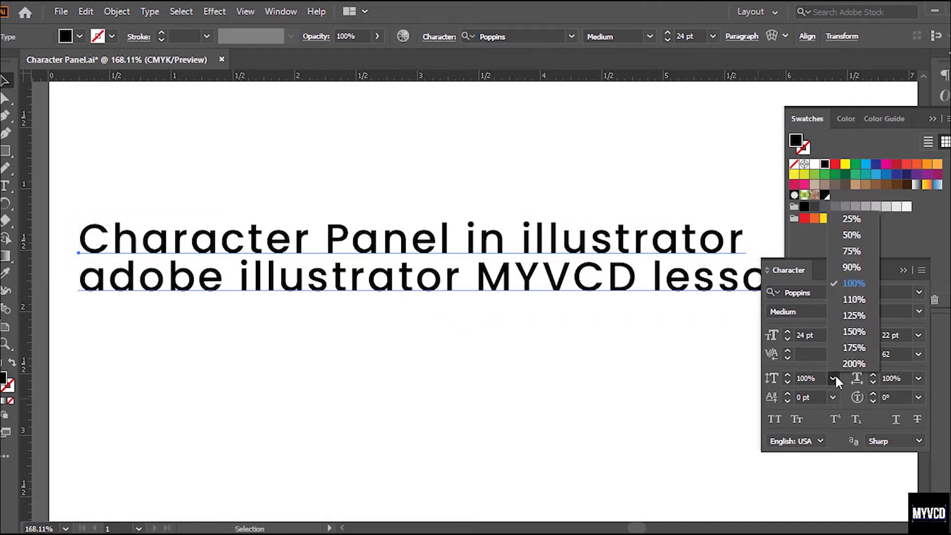
left_click(490, 311)
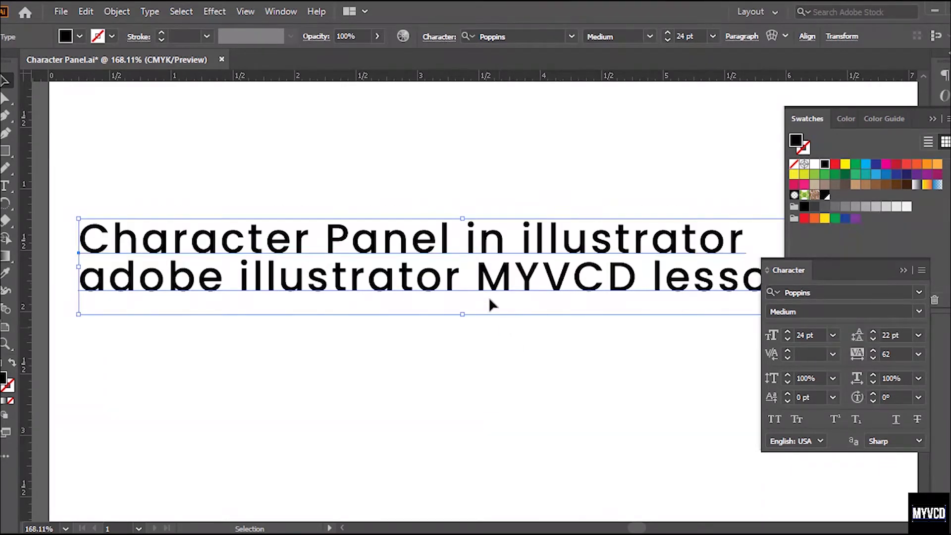
left_click_drag(463, 316, 479, 375)
key("ctrl+shift+x")
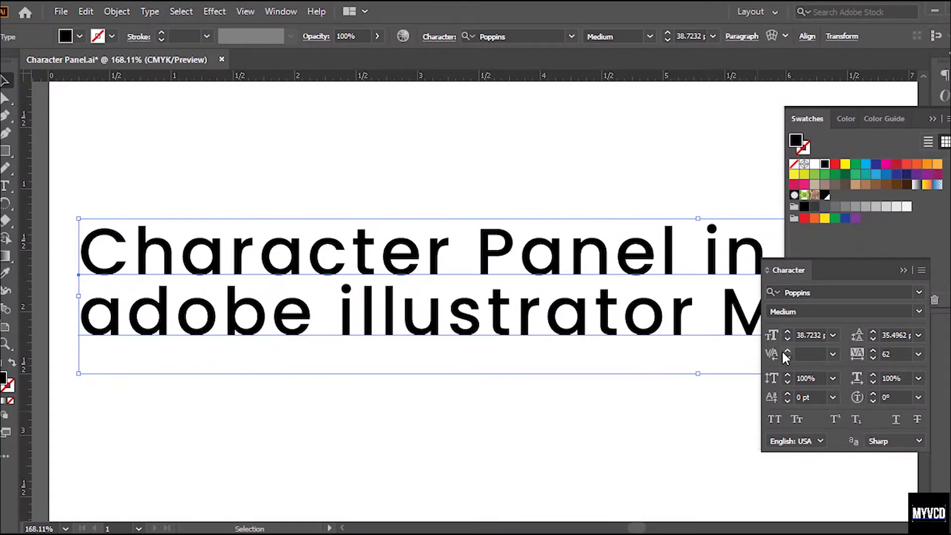
Set the text's vertical scale to 175% and try stretching it upward and sideways, undoing each stretch
left_click(832, 378)
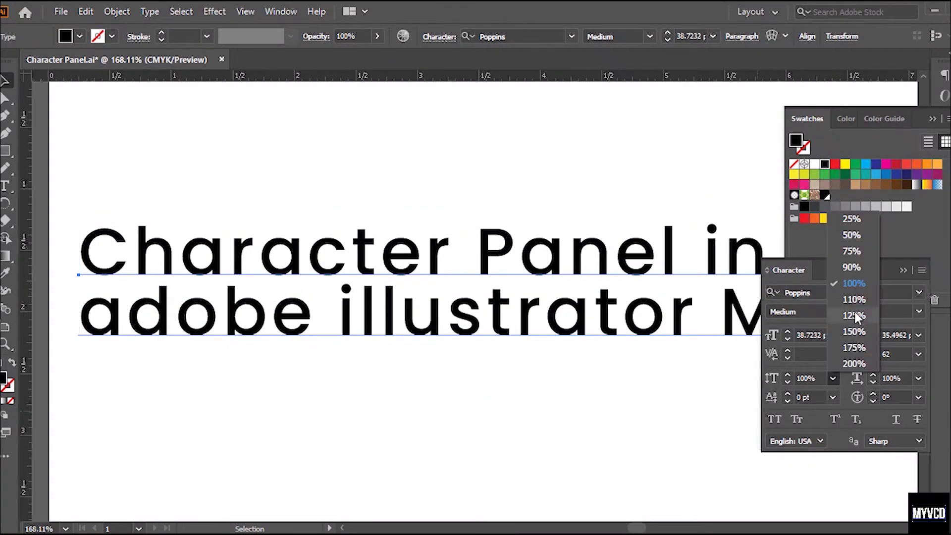
left_click(854, 347)
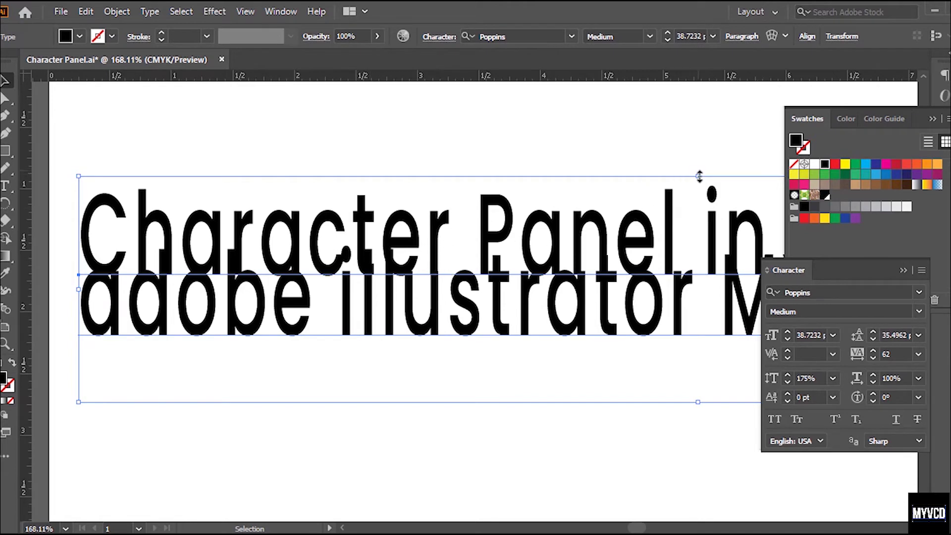
left_click_drag(697, 176, 697, 158)
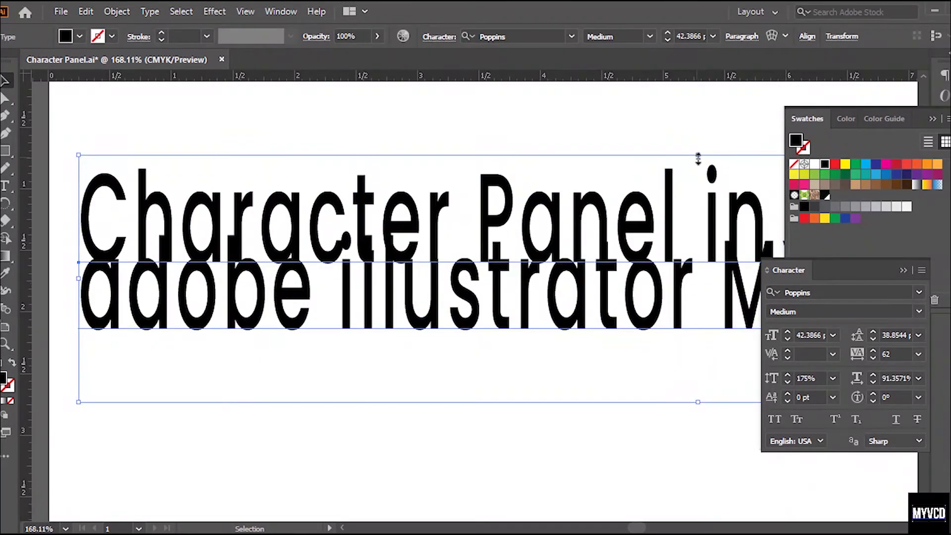
key("ctrl+z")
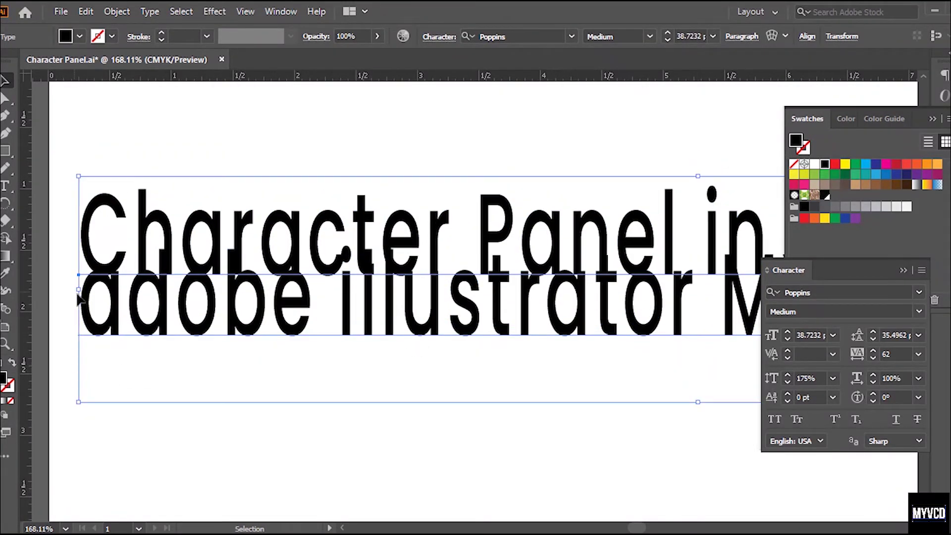
left_click_drag(77, 291, 4, 293)
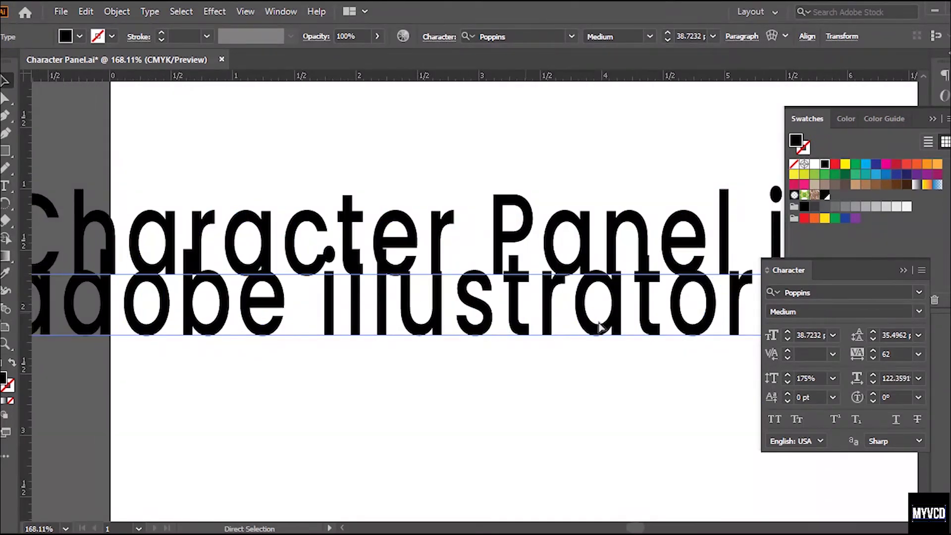
key("ctrl+z")
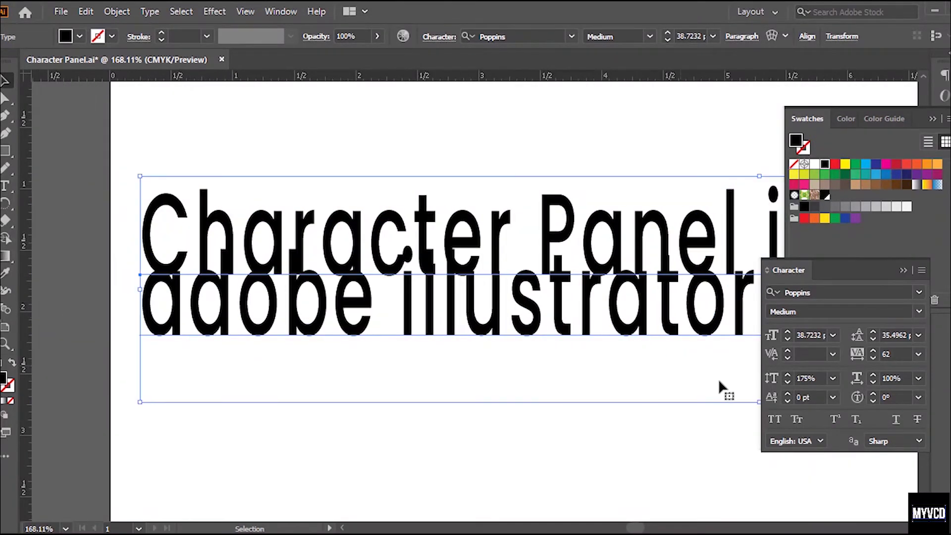
Try a vertical scale of 75% on the text and return it to 100%
left_click(833, 378)
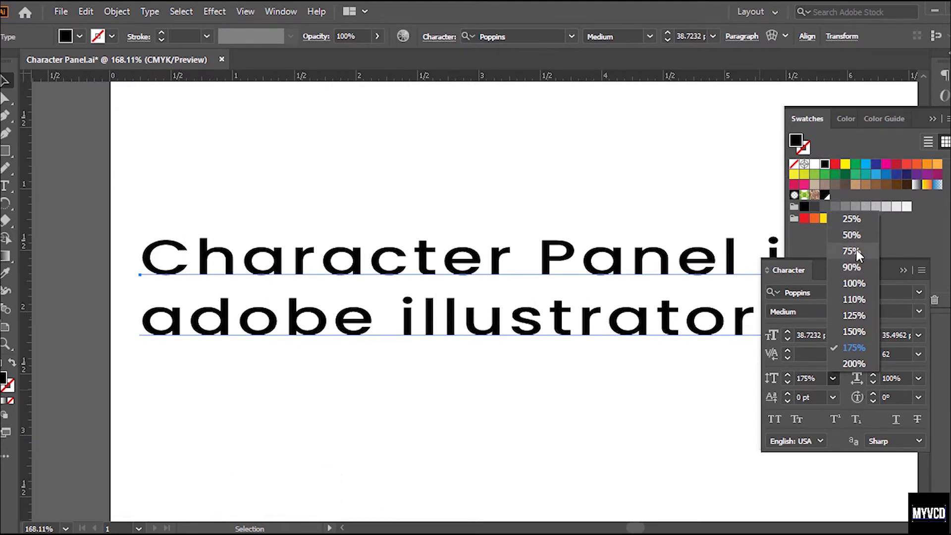
left_click(853, 251)
left_click(437, 377)
left_click(436, 317)
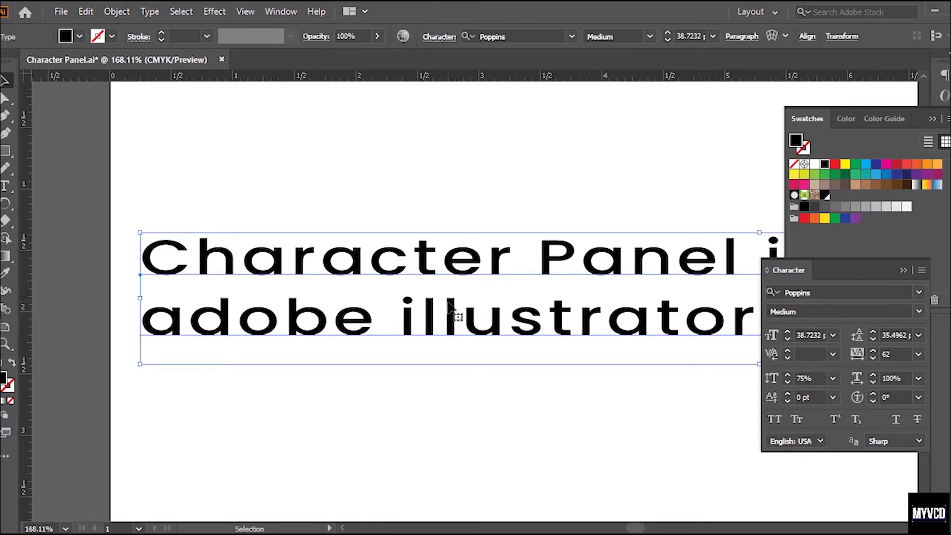
left_click(831, 379)
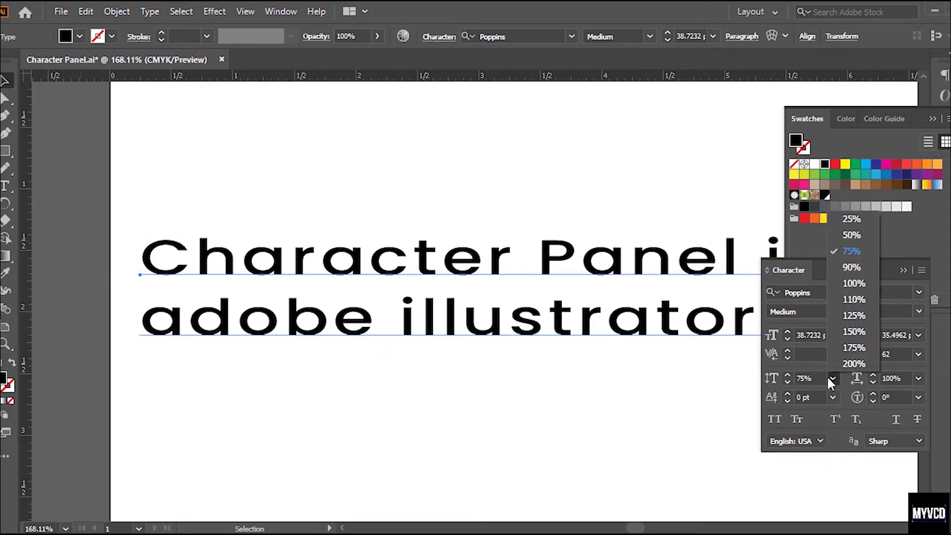
left_click(850, 286)
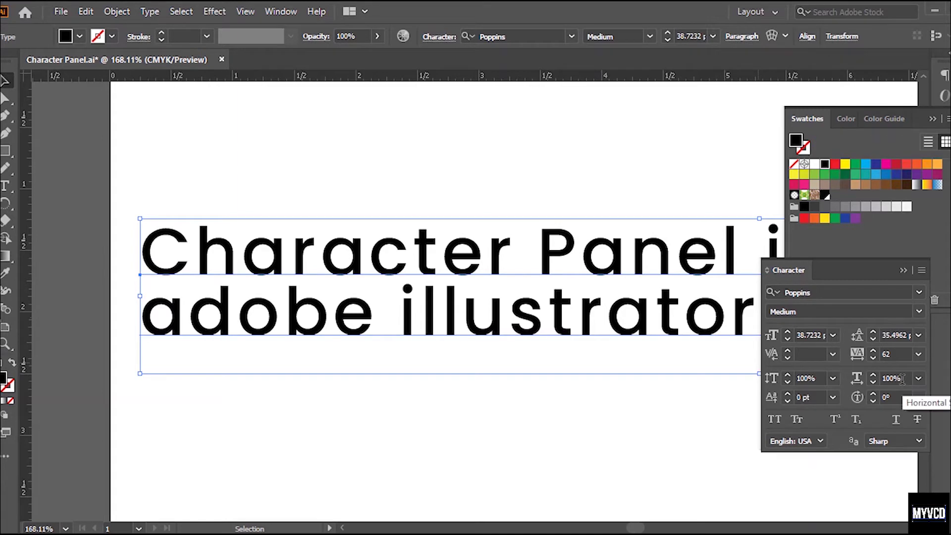
Try a horizontal scale of 200% on the text and change it to 25%
left_click(918, 377)
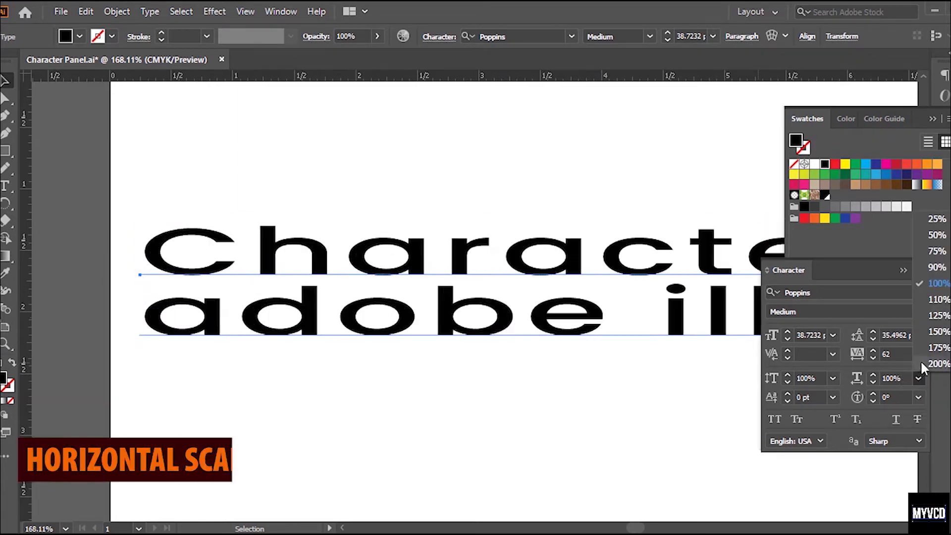
left_click(935, 363)
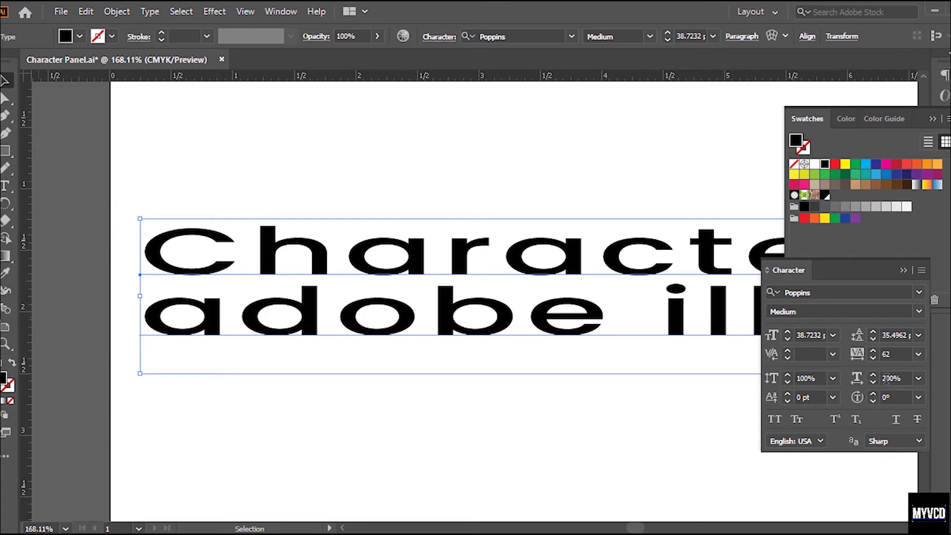
left_click(918, 378)
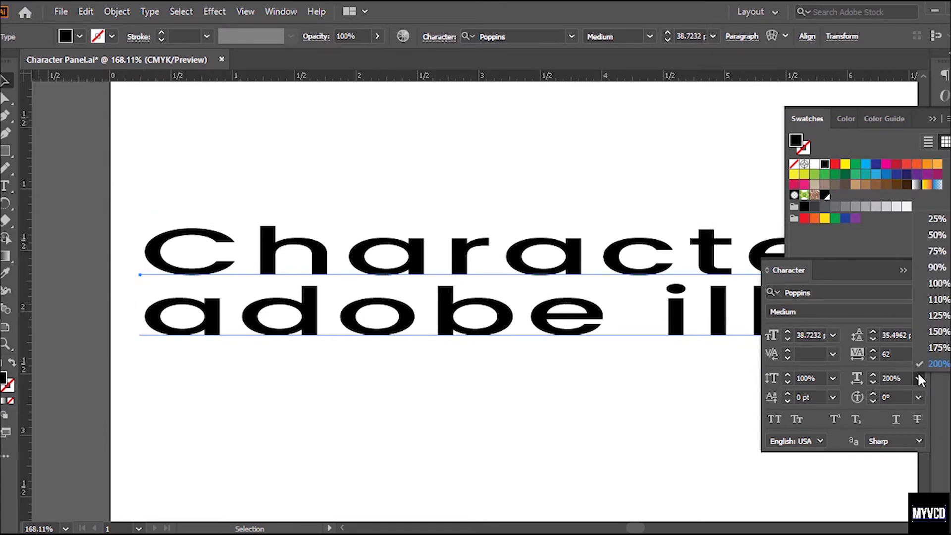
left_click(935, 219)
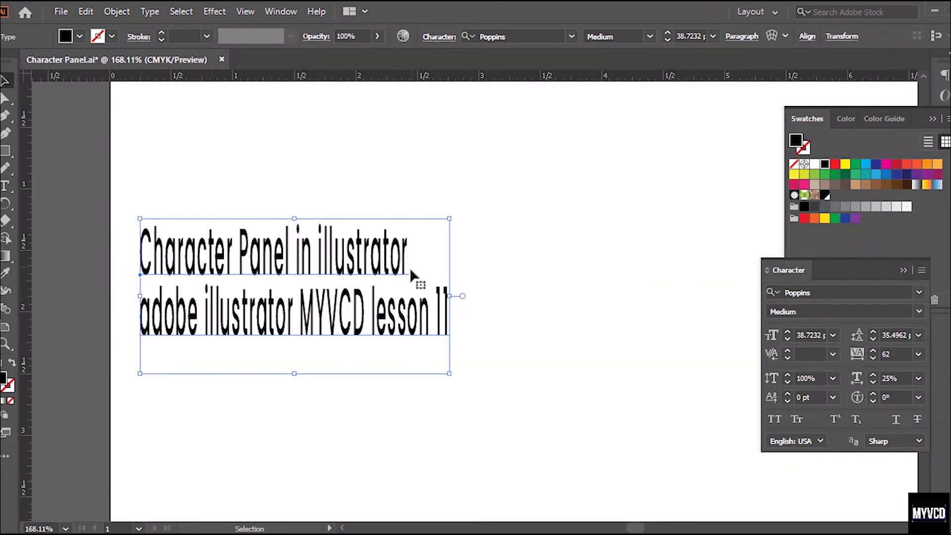
Stretch the text's bounding box sideways to a horizontal scale of about 47.69% and reset that scale to 100%
left_click_drag(454, 300, 731, 296)
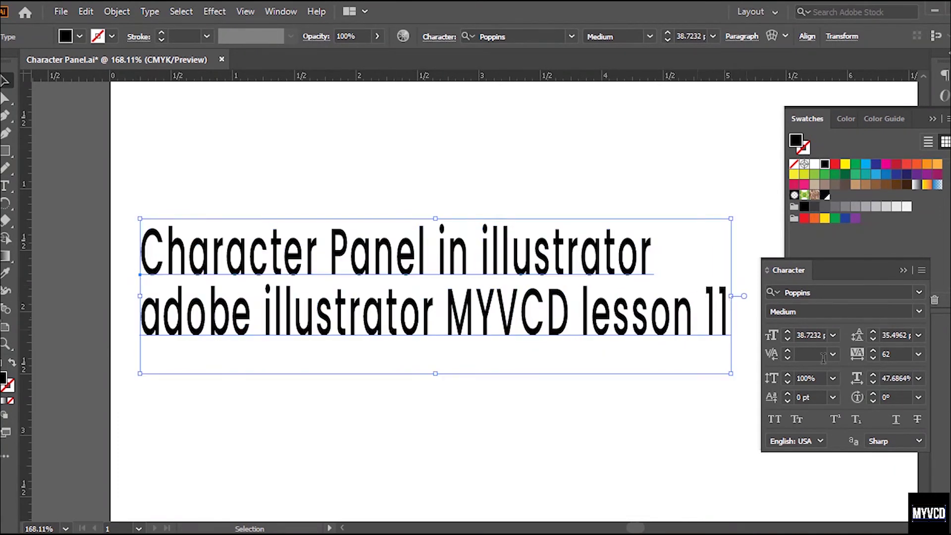
left_click(918, 378)
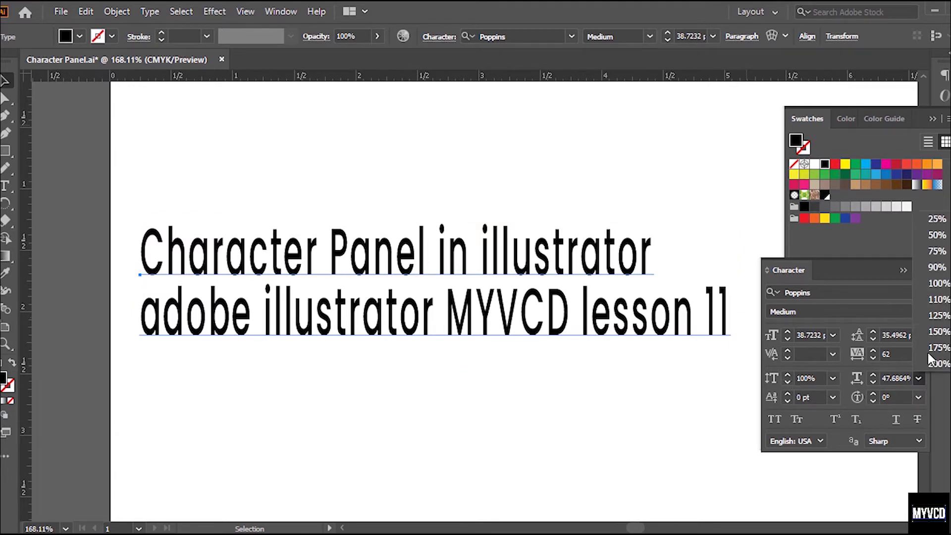
left_click(939, 284)
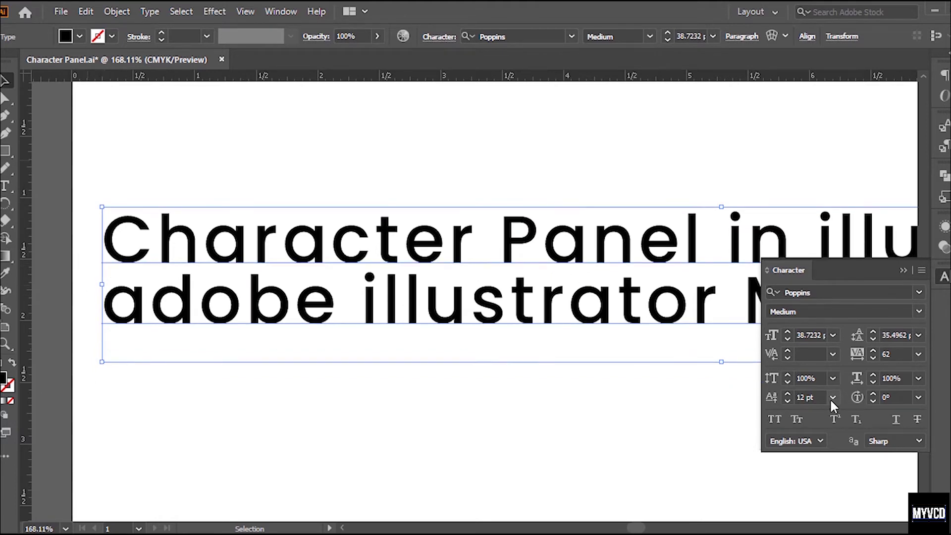
Reset the text's baseline shift to 0 pt
left_click(832, 397)
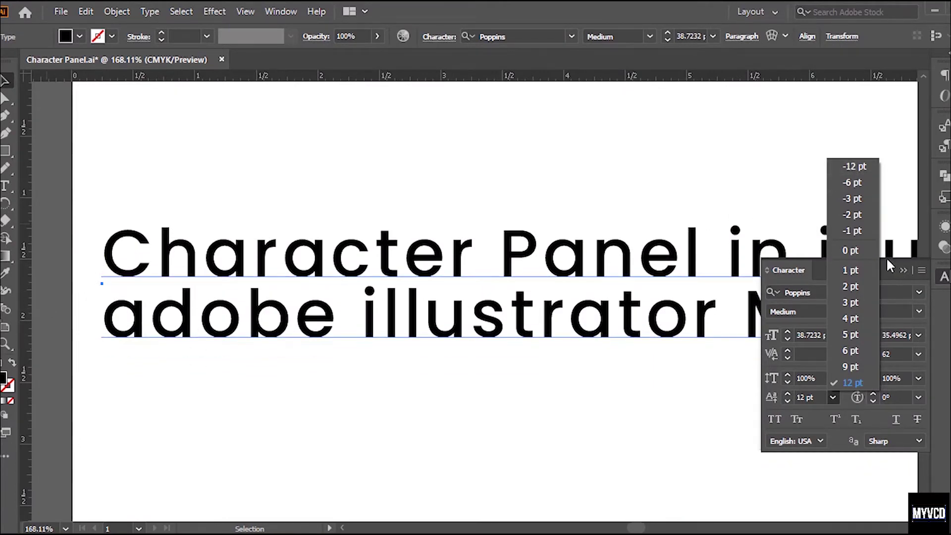
left_click(845, 252)
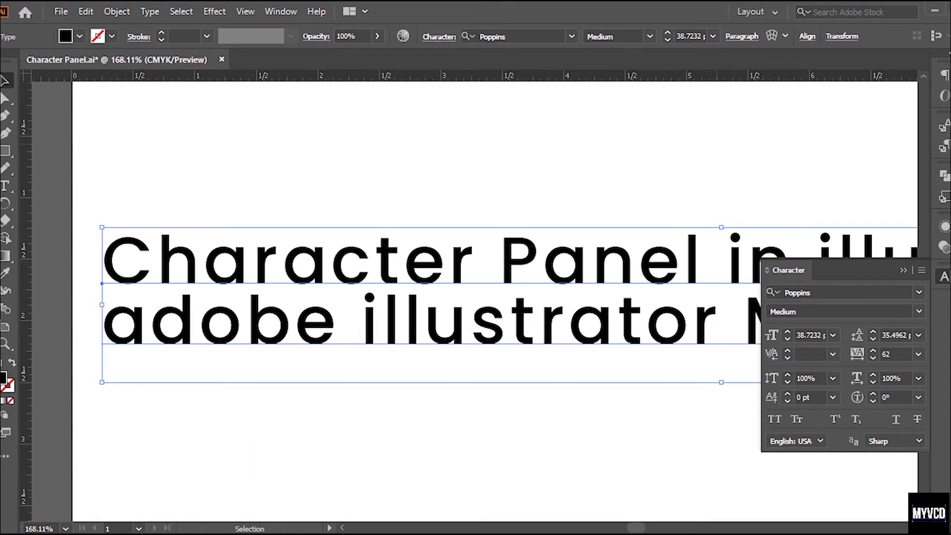
Try a character rotation of 19° on the whole text and return it to 0°
left_click(897, 396)
type("5")
key("Return")
key("Up")
key("Up")
key("Up")
key("Up")
key("Up")
key("Up")
key("Up")
key("Up")
key("Up")
key("Up")
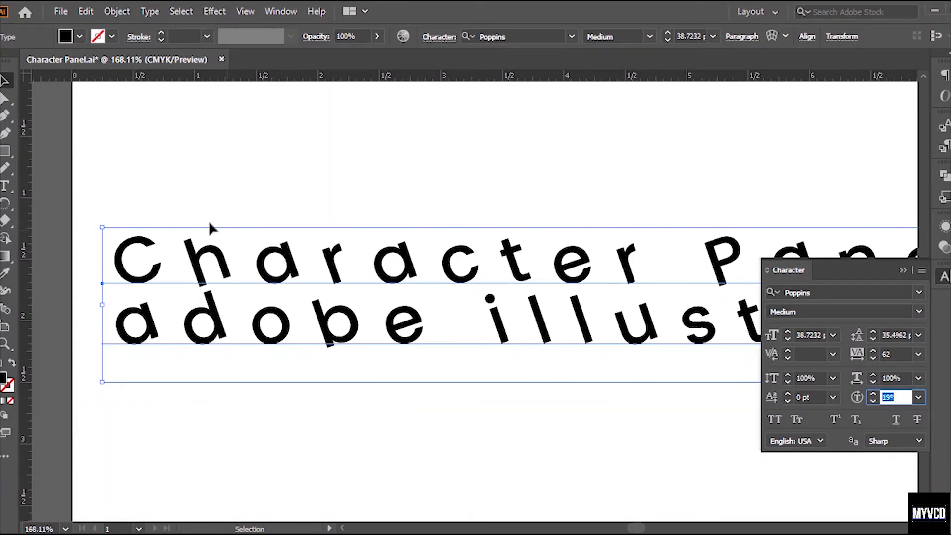
left_click(918, 397)
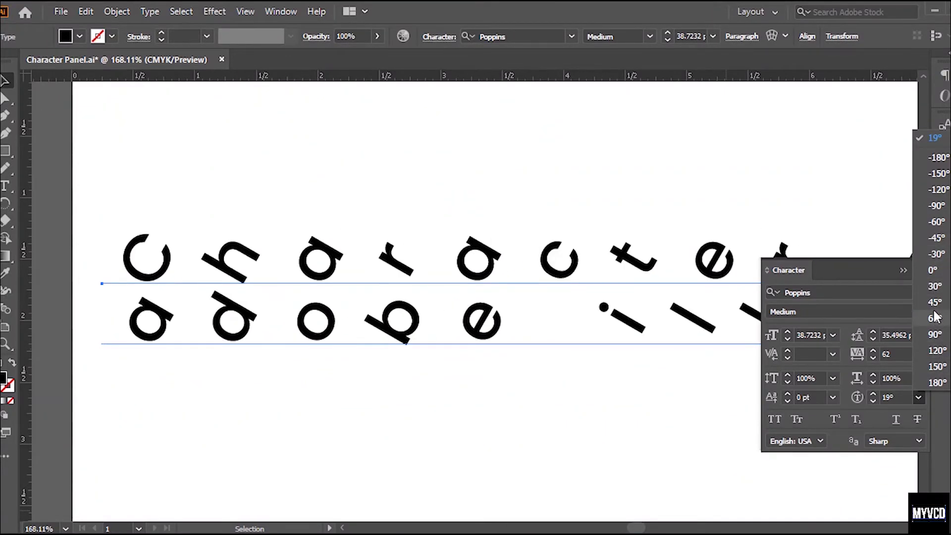
left_click(933, 271)
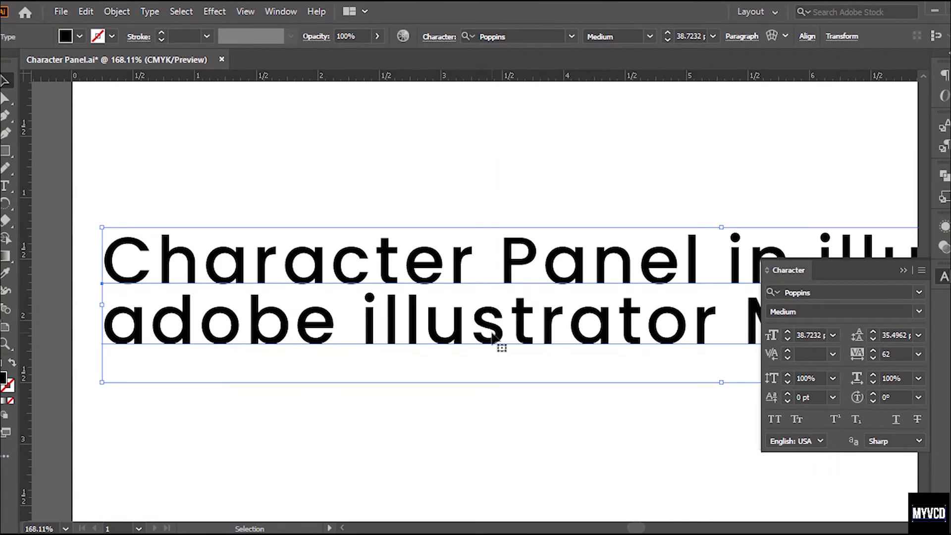
Select only the first "a" in "Character" and gradually raise its character rotation to 124°
key("t")
left_click(205, 257)
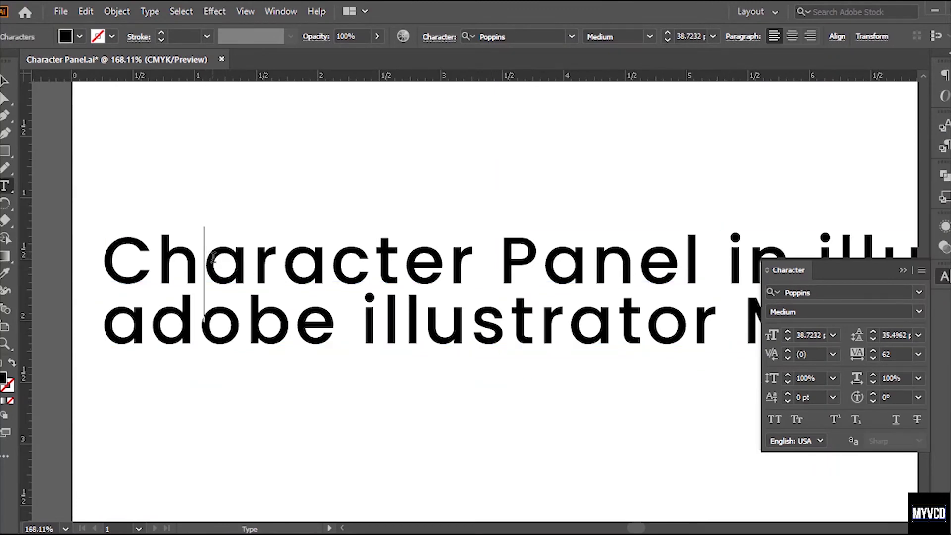
left_click_drag(236, 261, 209, 260)
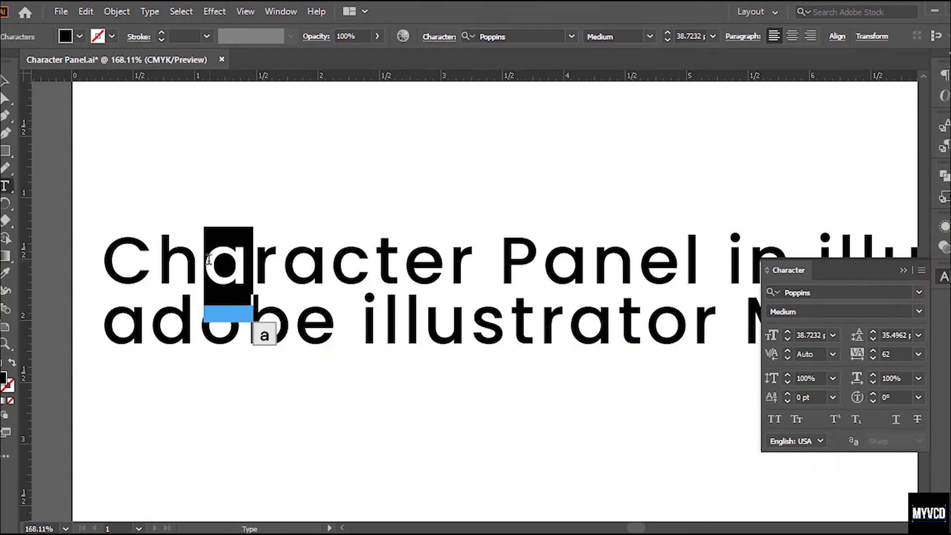
left_click(224, 259)
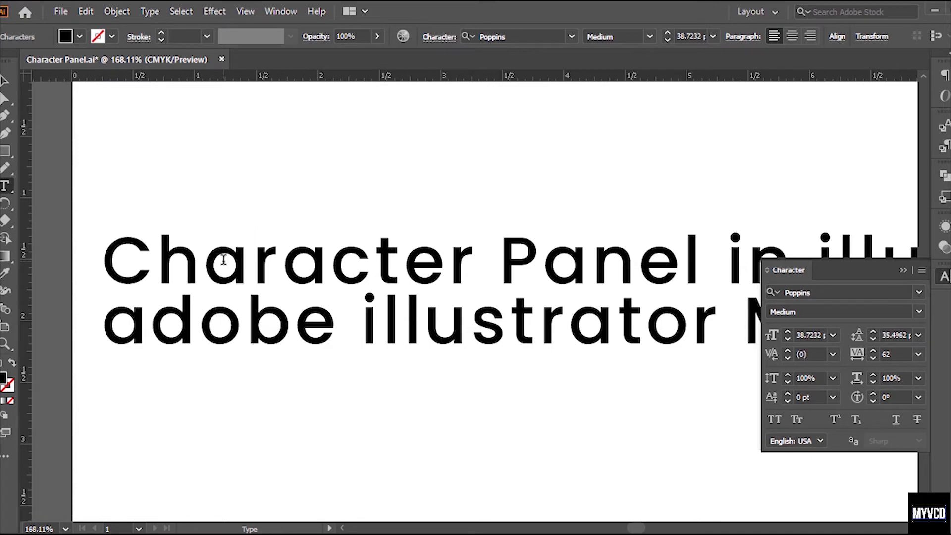
key("shift+Right")
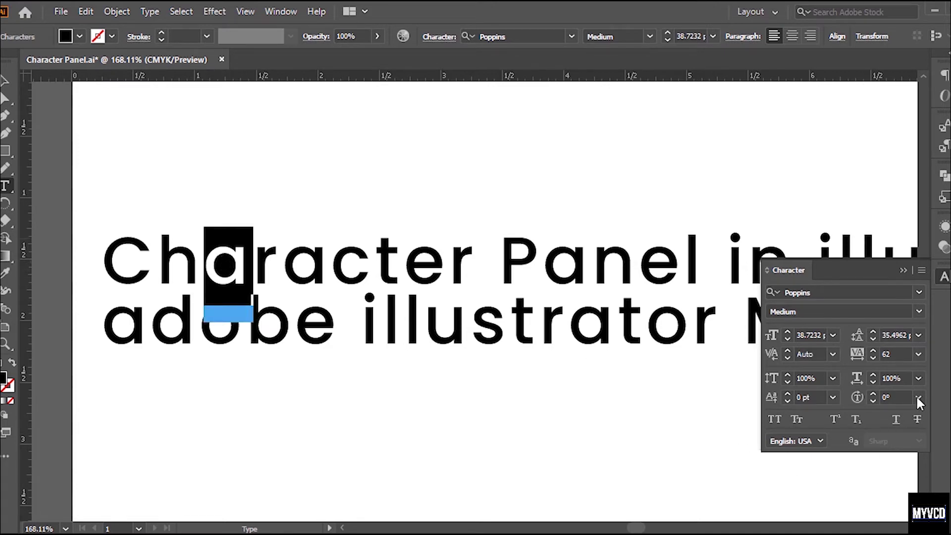
left_click(904, 395)
type("19")
key("Return")
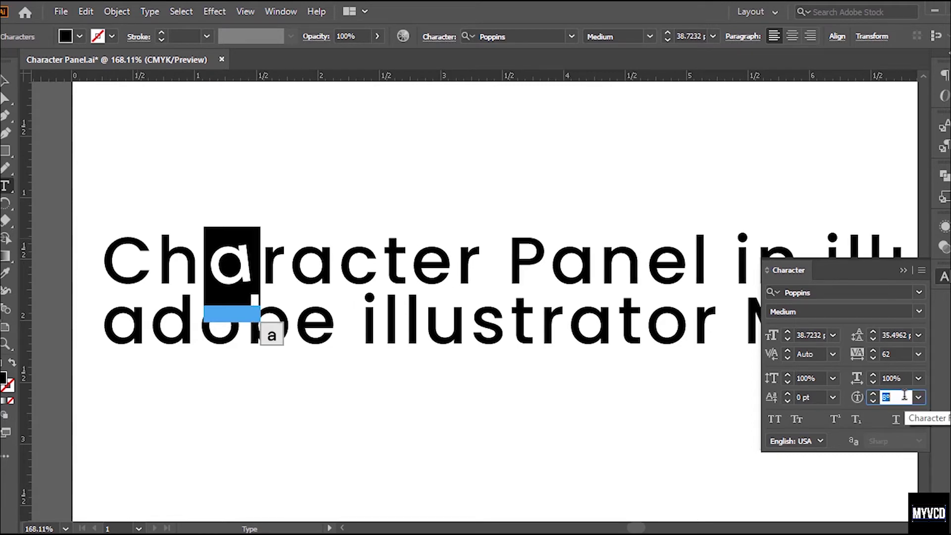
scroll(904, 394, "up", 20)
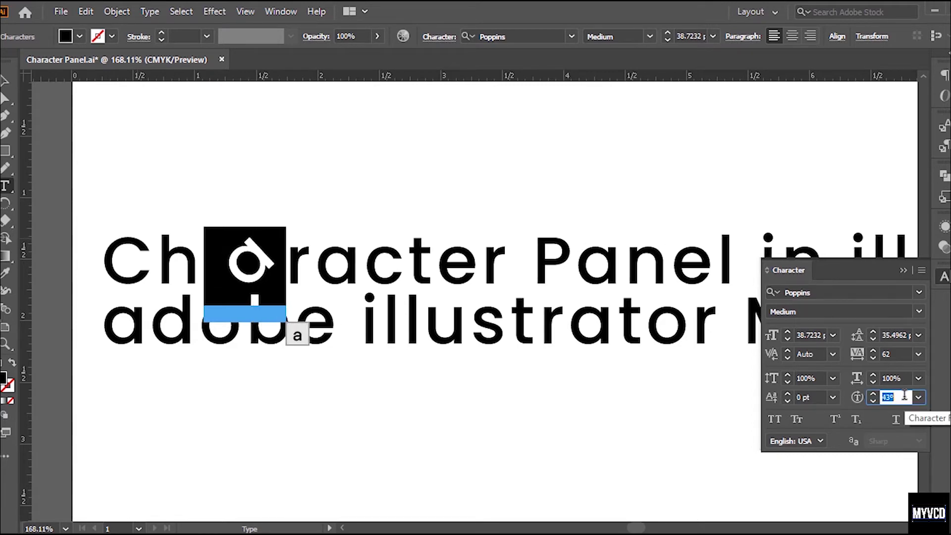
scroll(904, 395, "up", 5)
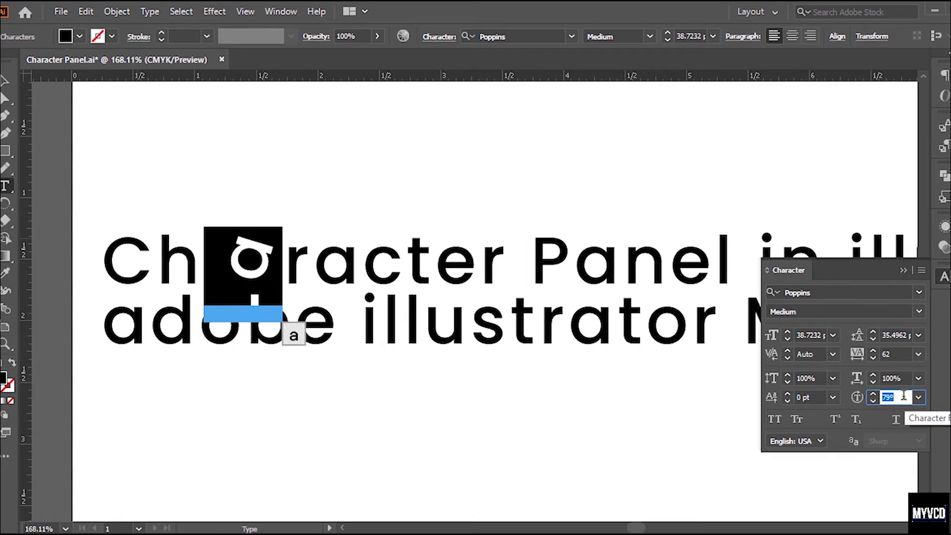
key("Up")
key("Up")
key("Up")
key("Up")
key("Up")
key("Up")
key("Up")
key("Up")
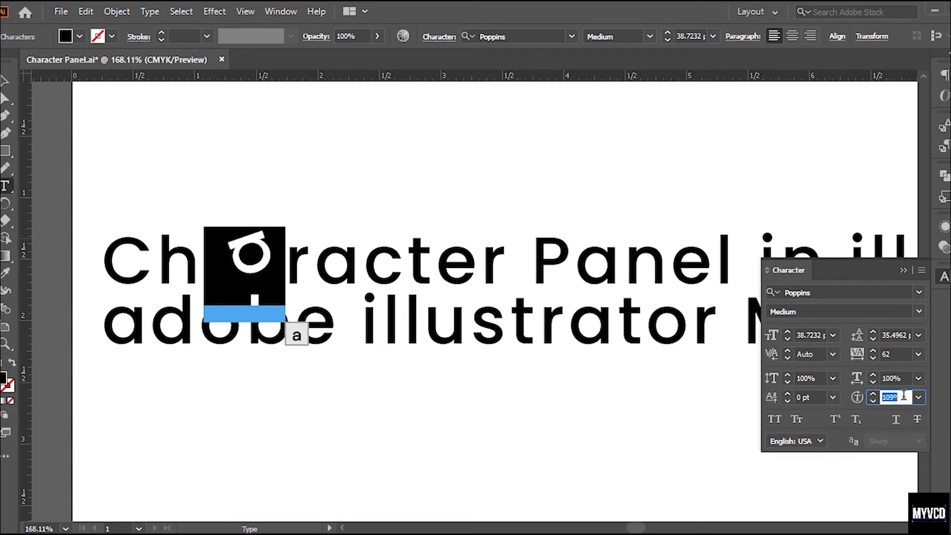
key("Down")
key("Down")
key("Down")
key("Down")
key("Down")
key("Down")
key("Down")
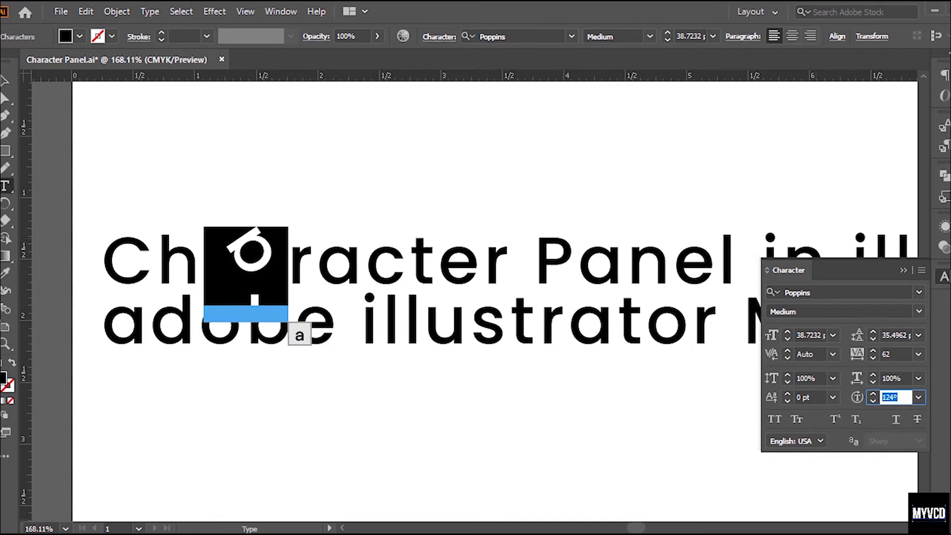
Lower the selected letter's character rotation gradually back to 0°
key("Down")
key("Down")
key("Down")
key("Down")
key("Down")
key("Down")
key("Down")
key("Down")
key("Down")
key("Down")
key("Down")
key("Down")
key("Down")
key("Down")
key("Down")
key("Down")
key("Down")
key("Down")
key("Down")
key("Down")
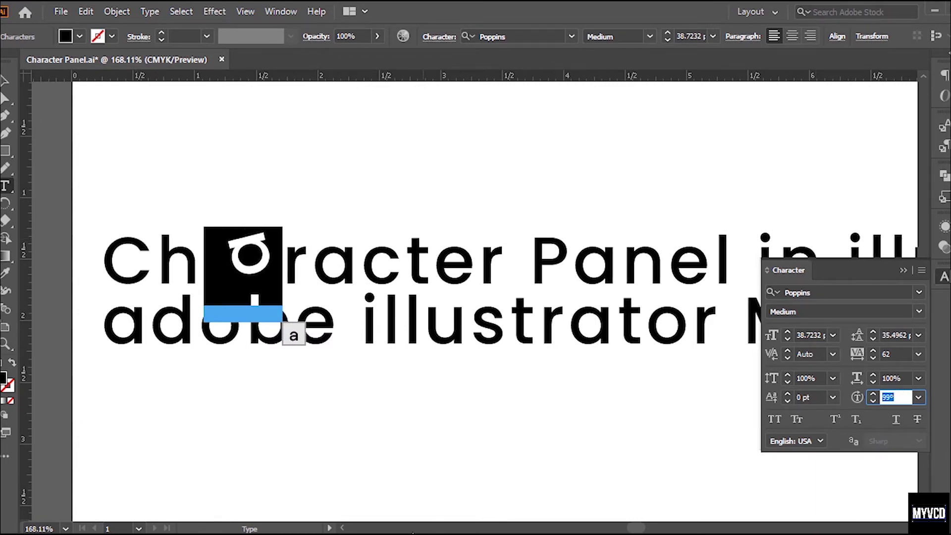
key("Down")
key("Down")
key("Down")
key("Down")
key("Down")
key("Down")
key("Down")
key("Down")
key("Down")
key("Down")
key("Down")
key("Down")
key("Down")
key("Down")
key("Down")
key("Down")
key("Down")
key("Down")
key("Down")
key("Down")
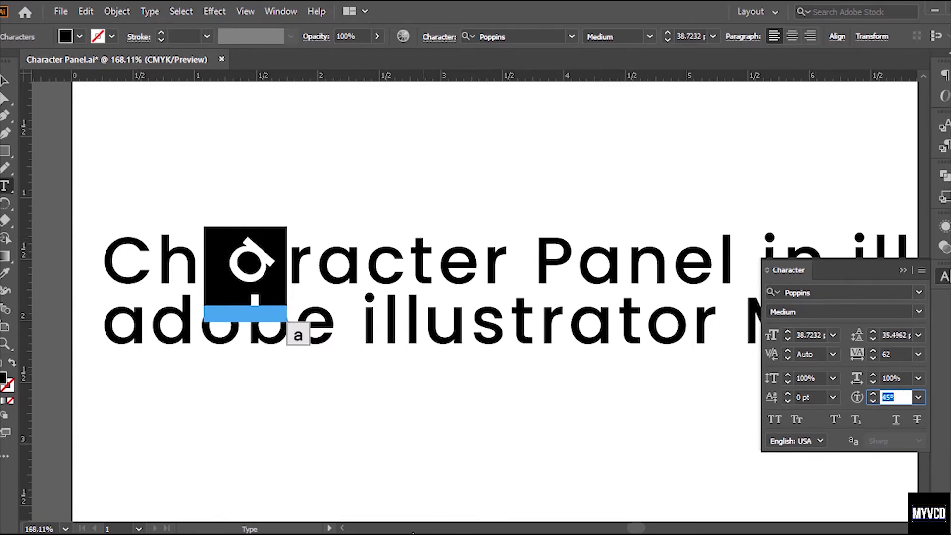
key("Down")
key("Down")
key("Down")
key("Down")
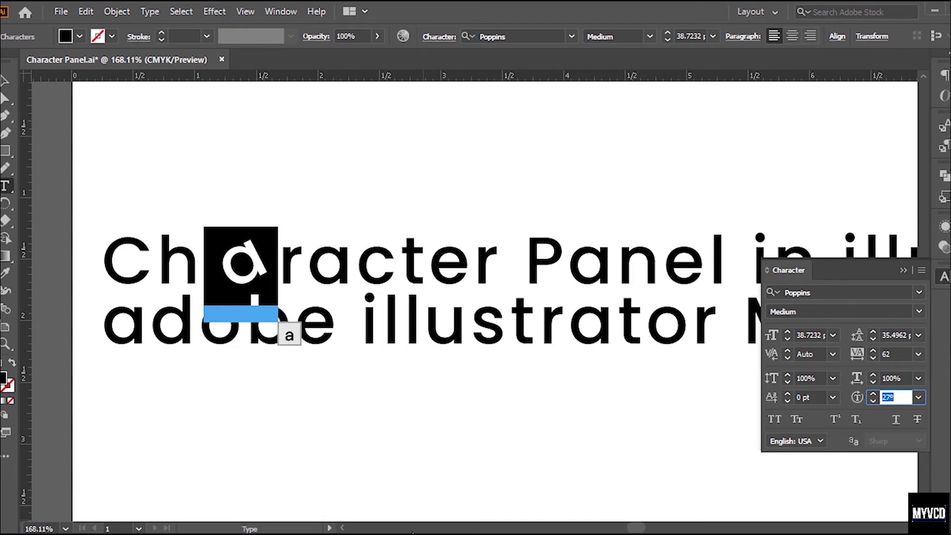
key("Down")
key("Down")
key("Down")
key("Down")
key("Down")
key("Down")
key("Down")
key("Down")
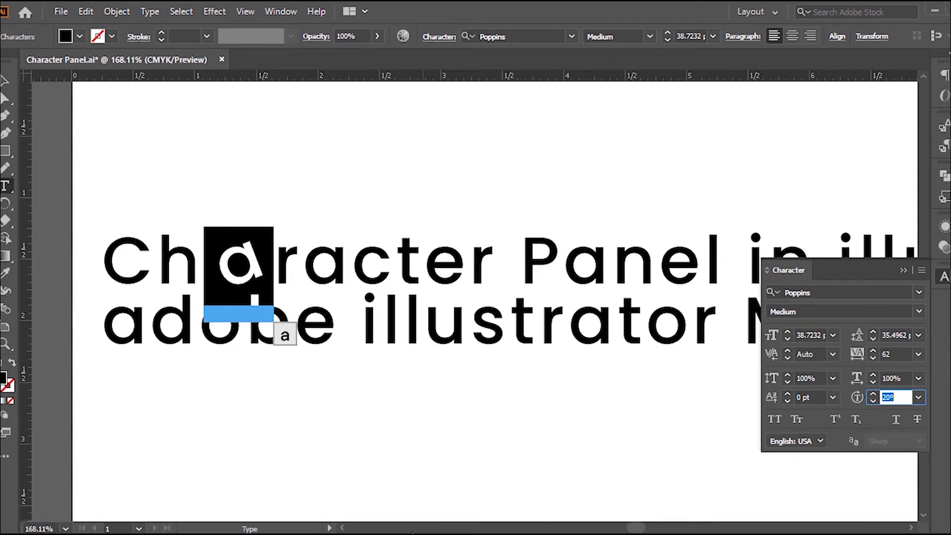
key("Down")
key("Down")
key("Down")
key("Down")
key("Down")
key("Down")
key("Down")
key("Down")
key("Down")
key("Down")
key("Down")
key("Down")
key("Down")
key("Down")
key("Down")
key("Down")
key("Down")
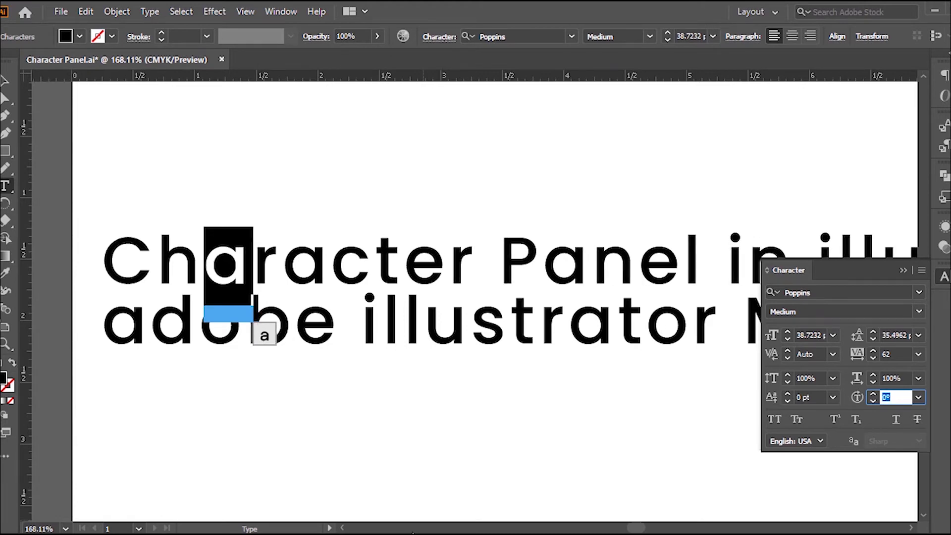
Leave text editing and select the entire two-line text as an object
left_click(5, 82)
left_click(419, 188)
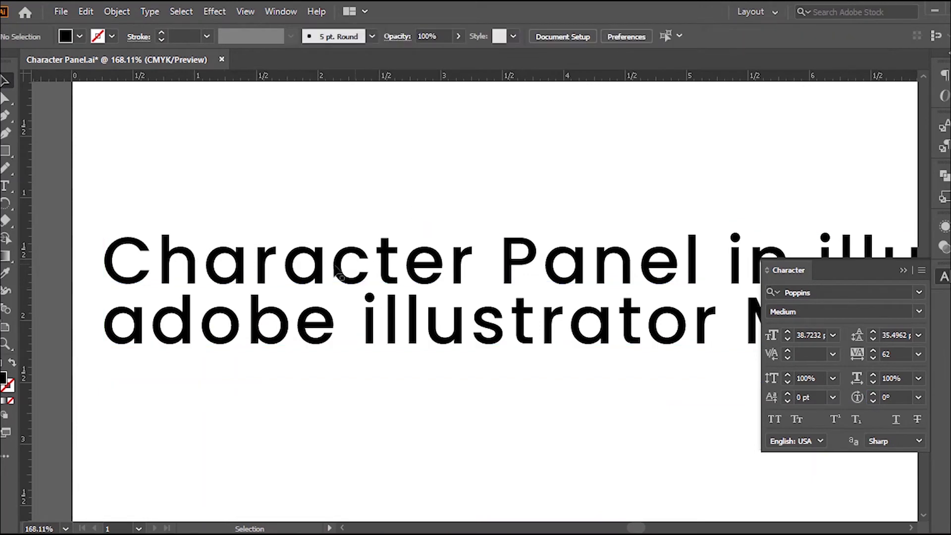
left_click(480, 308)
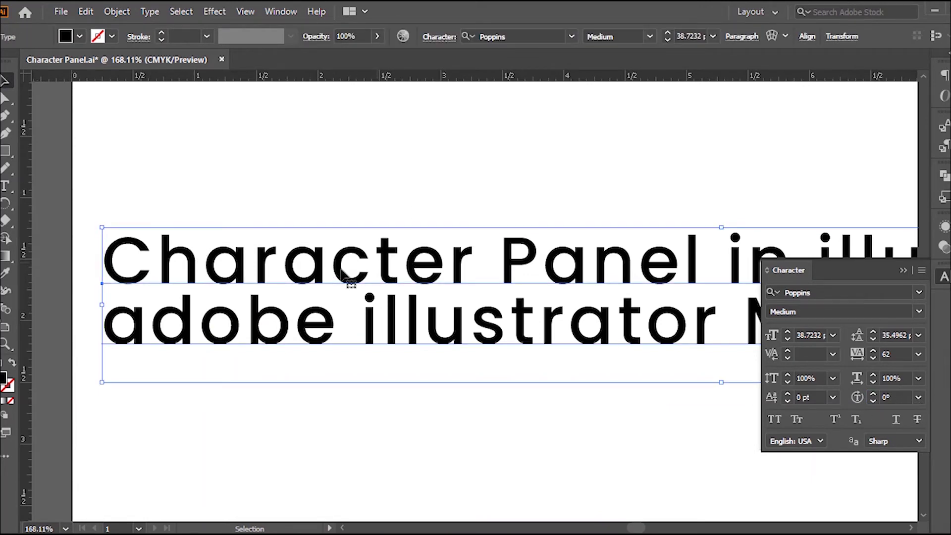
double_click(300, 275)
key("ctrl+a")
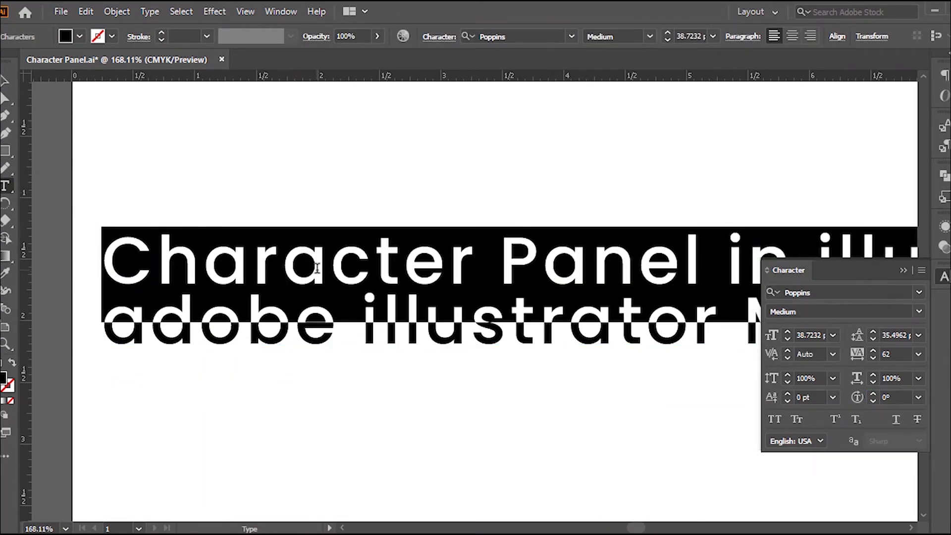
left_click(327, 273)
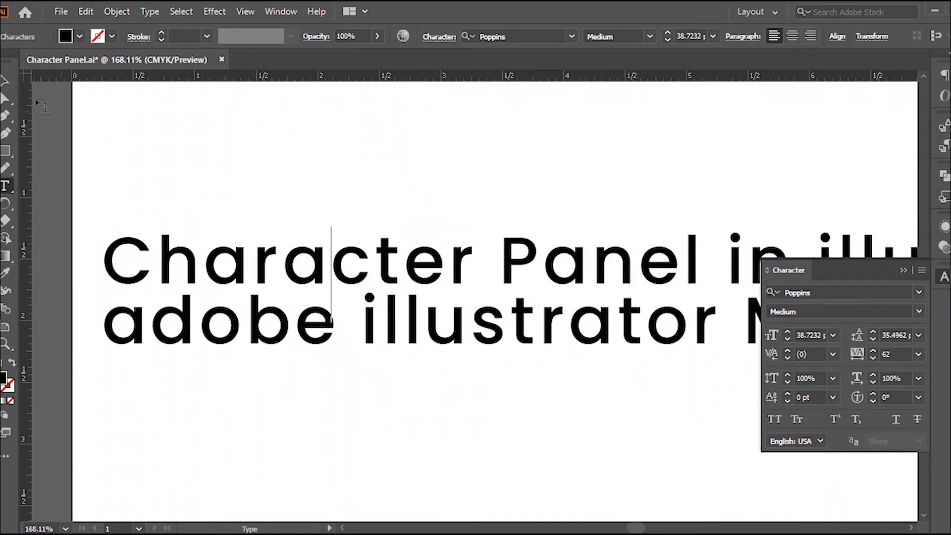
key("Escape")
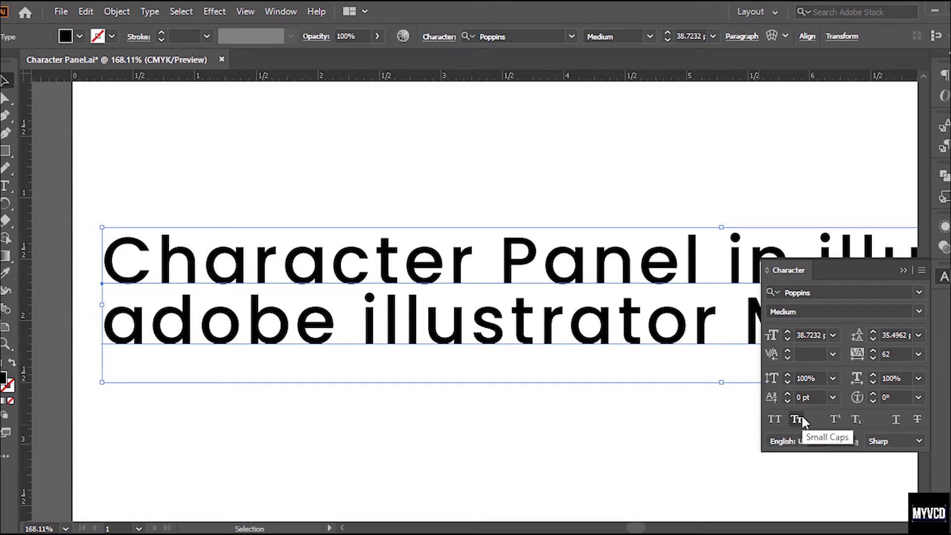
Try All Caps on the two-line text and turn it off again
left_click(773, 420)
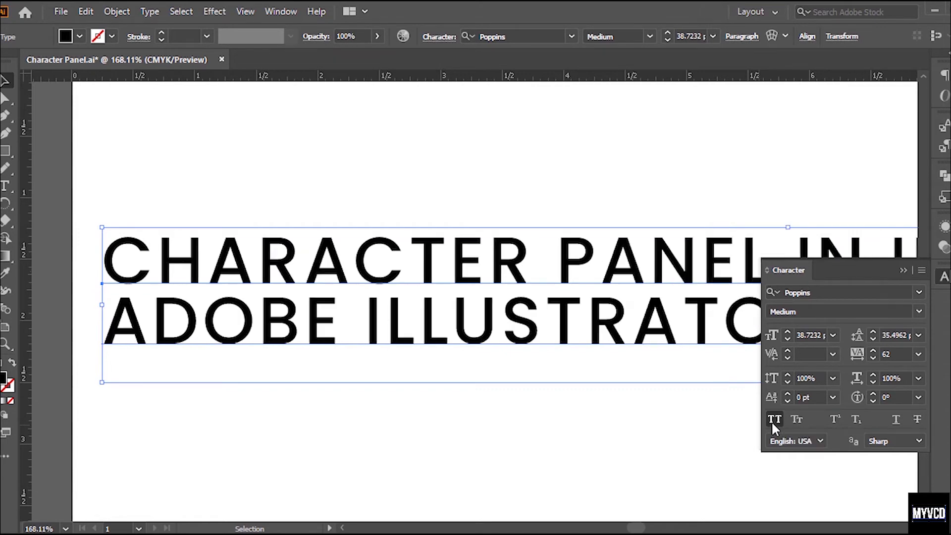
key("z")
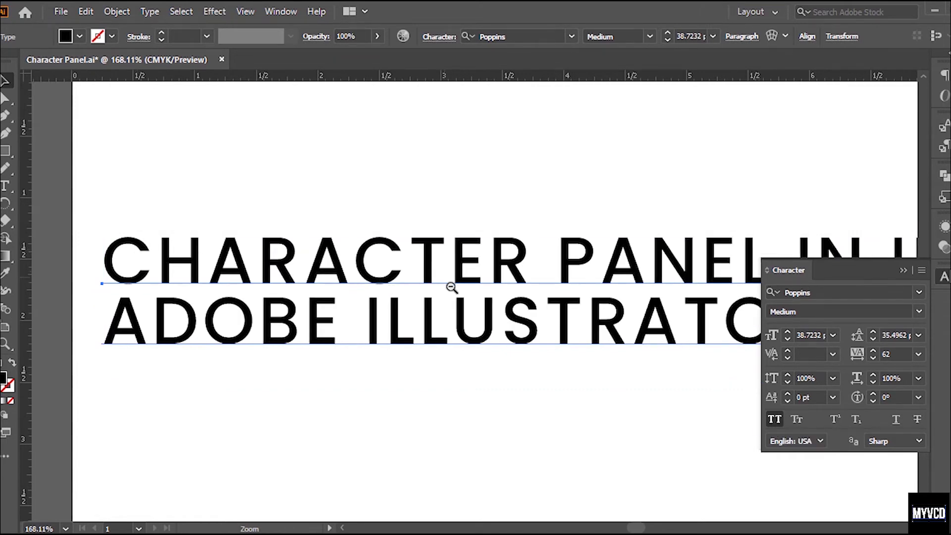
left_click(450, 284, "alt")
left_click(450, 286, "alt")
key("v")
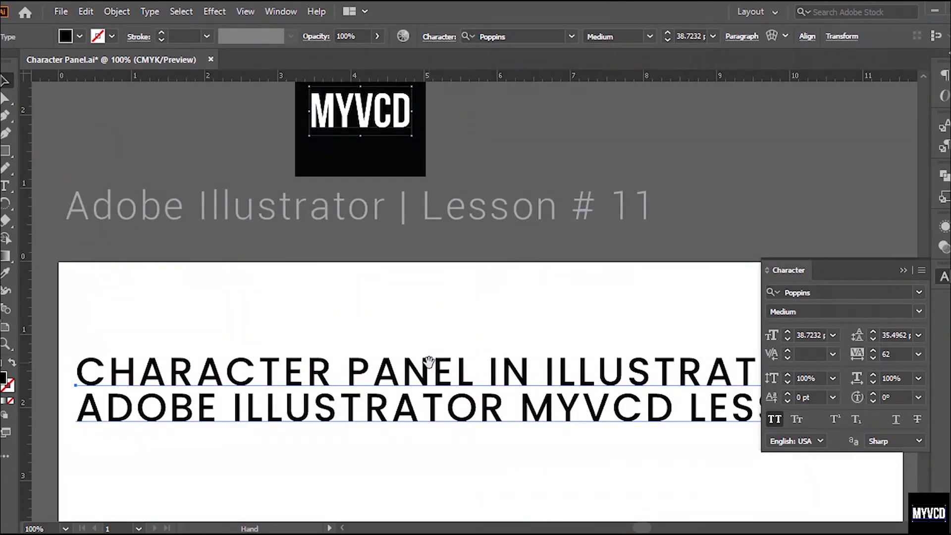
left_click(300, 392)
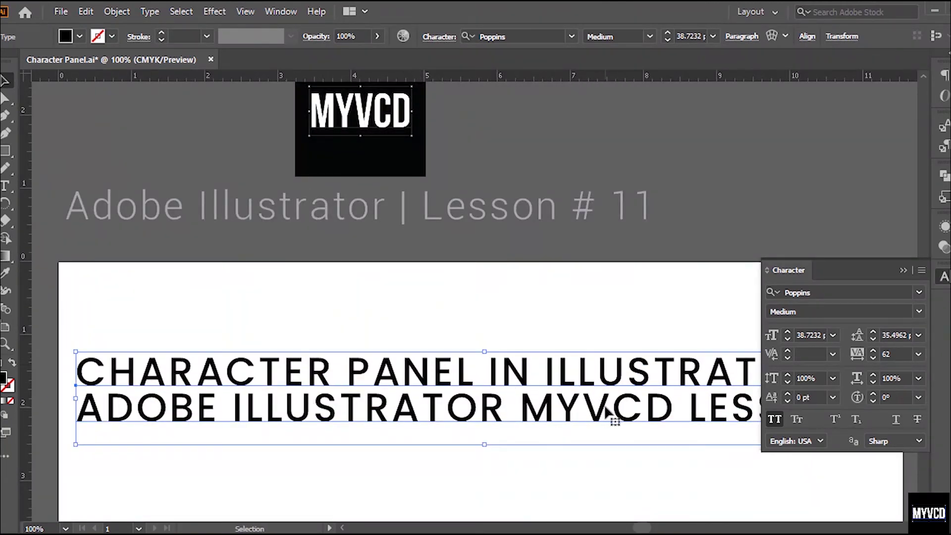
left_click(775, 420)
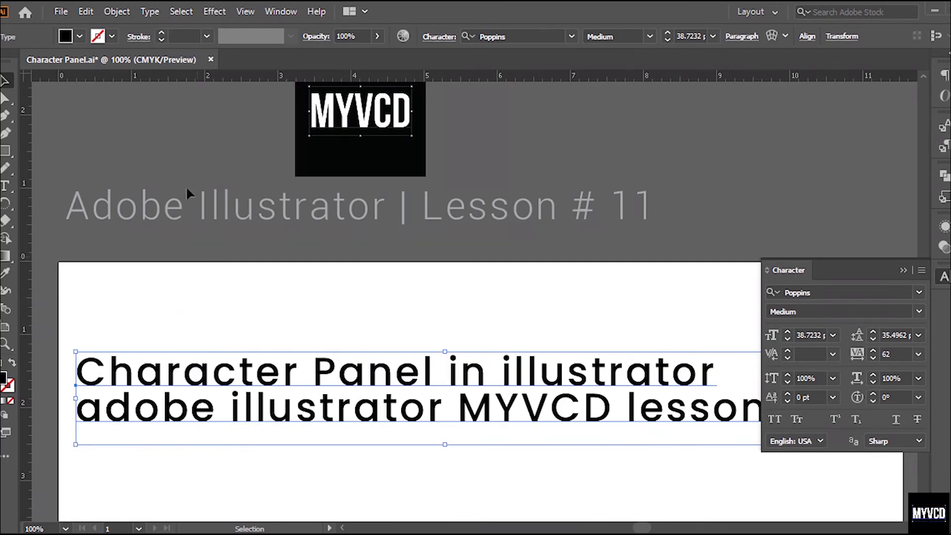
Try changing the case of the selected two-line text to UPPERCASE and to lowercase
left_click(149, 11)
left_click(149, 10)
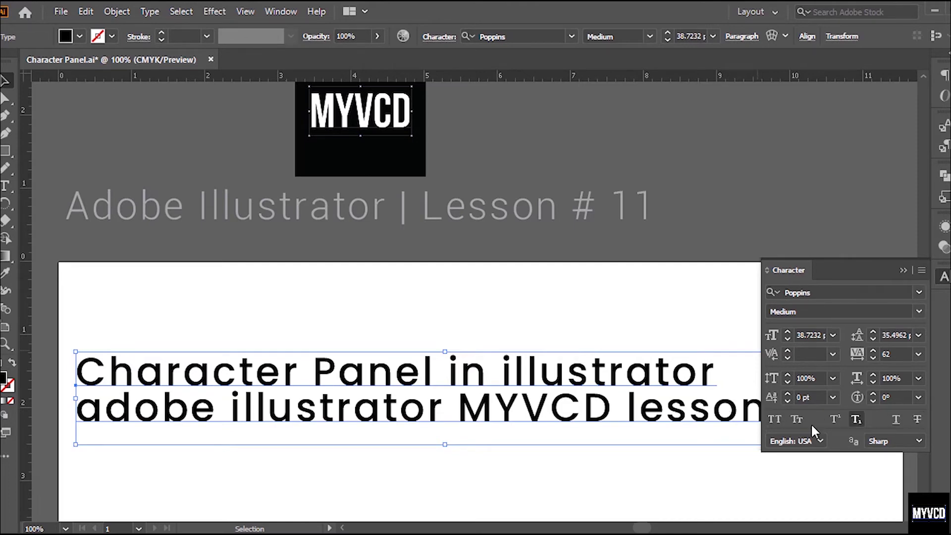
left_click(151, 13)
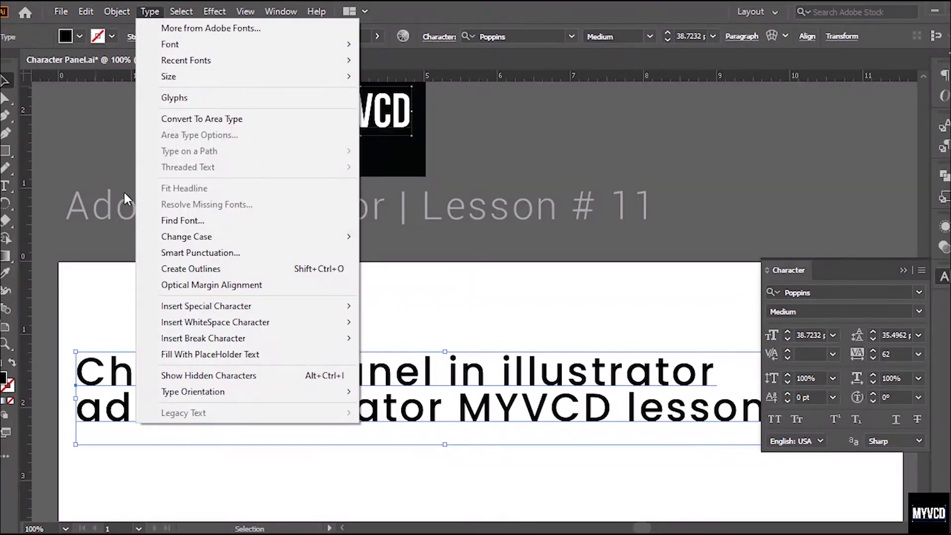
mouse_move(159, 242)
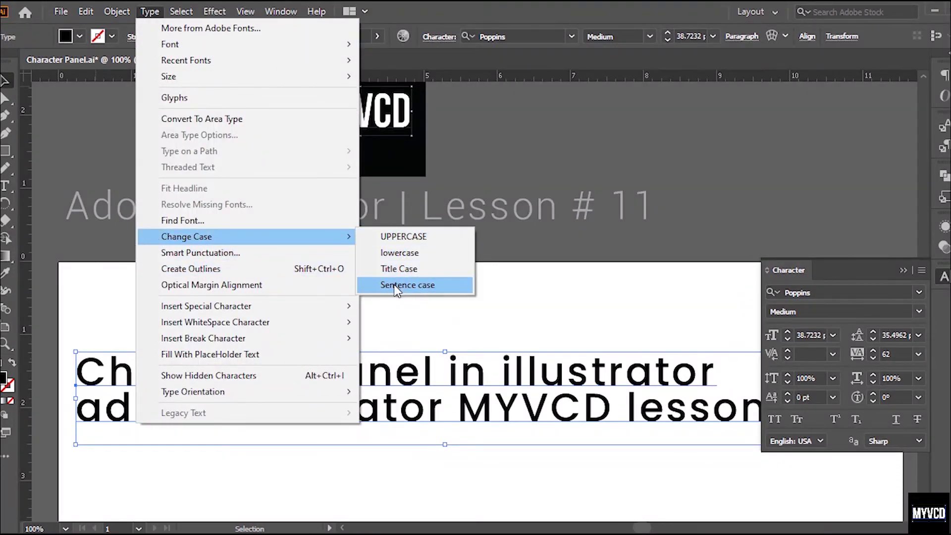
left_click(404, 238)
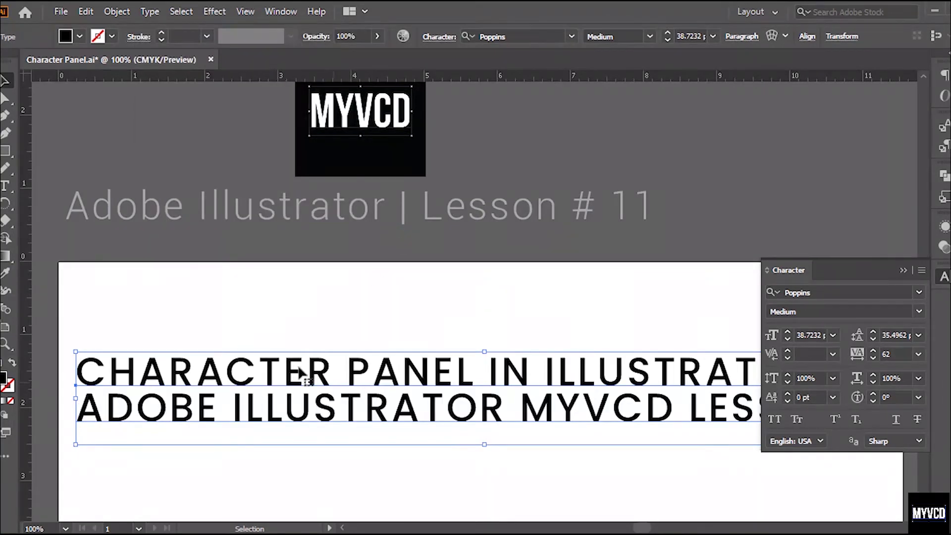
left_click(149, 11)
mouse_move(285, 239)
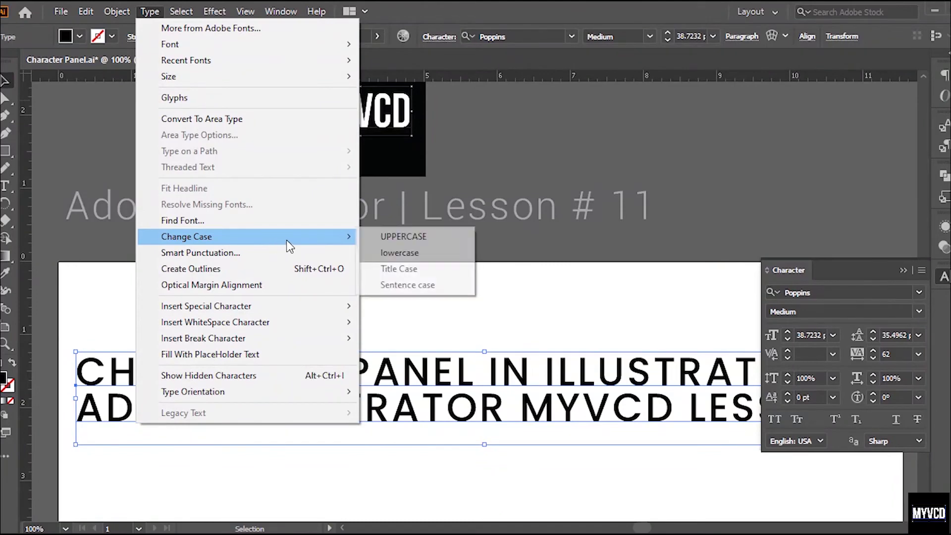
left_click(404, 254)
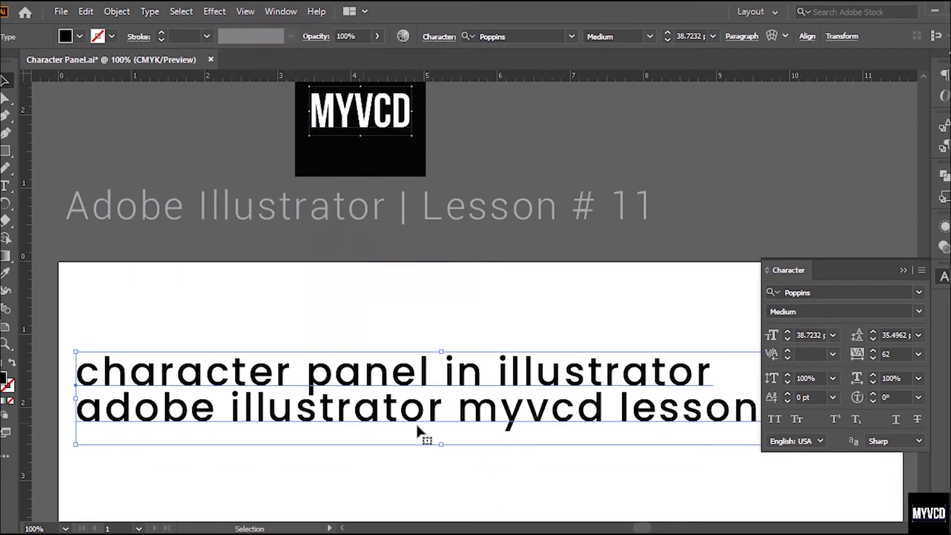
Try Title Case and Sentence case on the selected two-line text
left_click(139, 12)
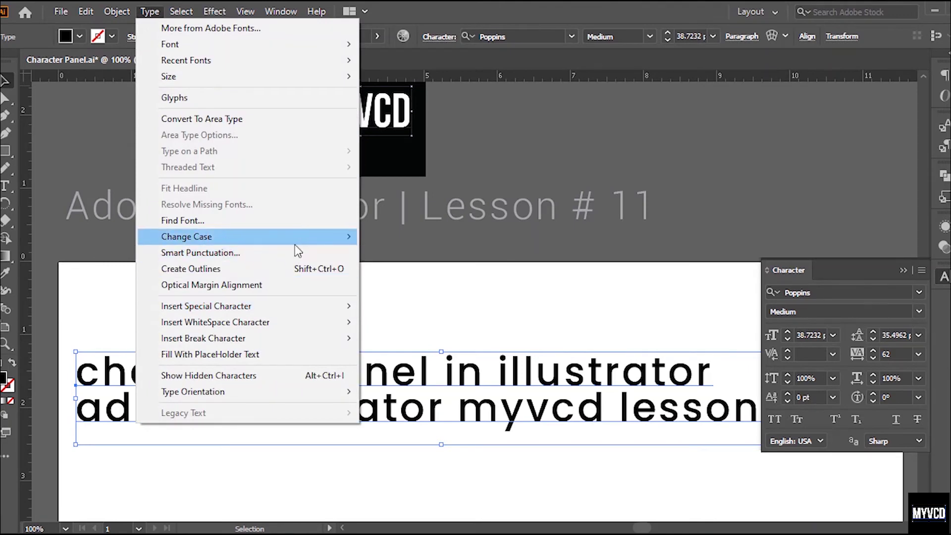
mouse_move(295, 244)
left_click(417, 270)
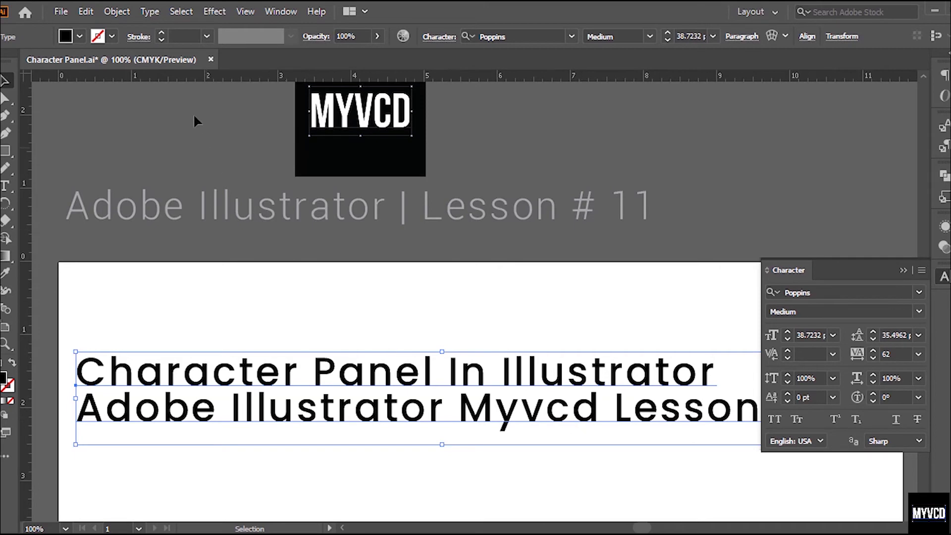
left_click(150, 11)
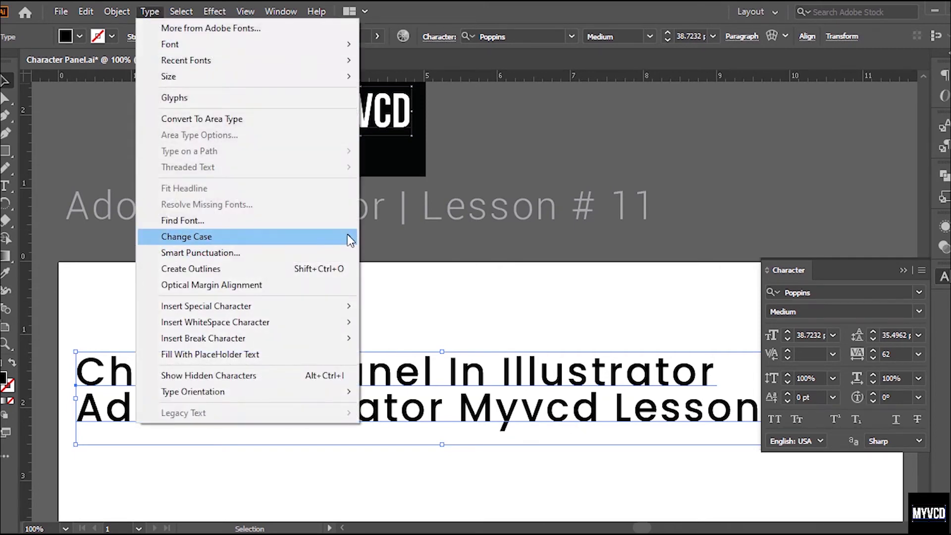
mouse_move(347, 236)
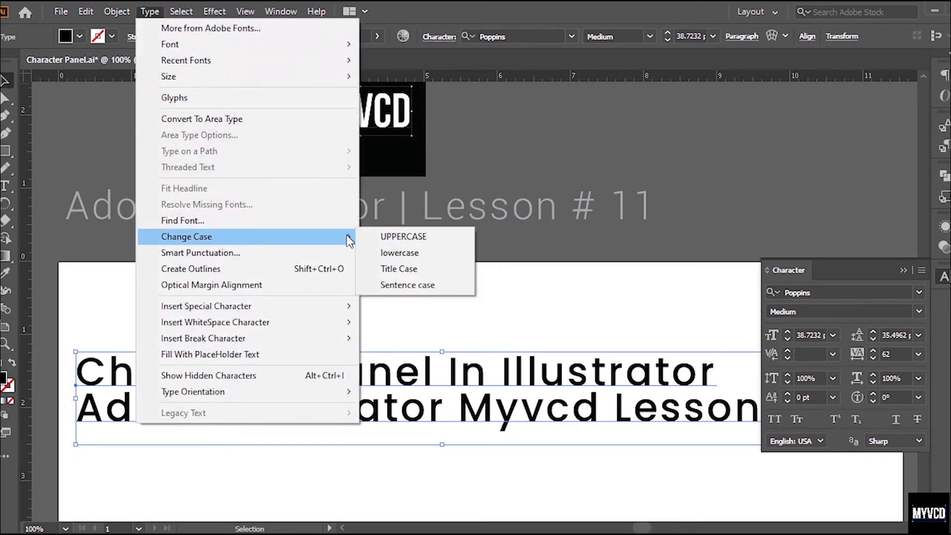
left_click(403, 288)
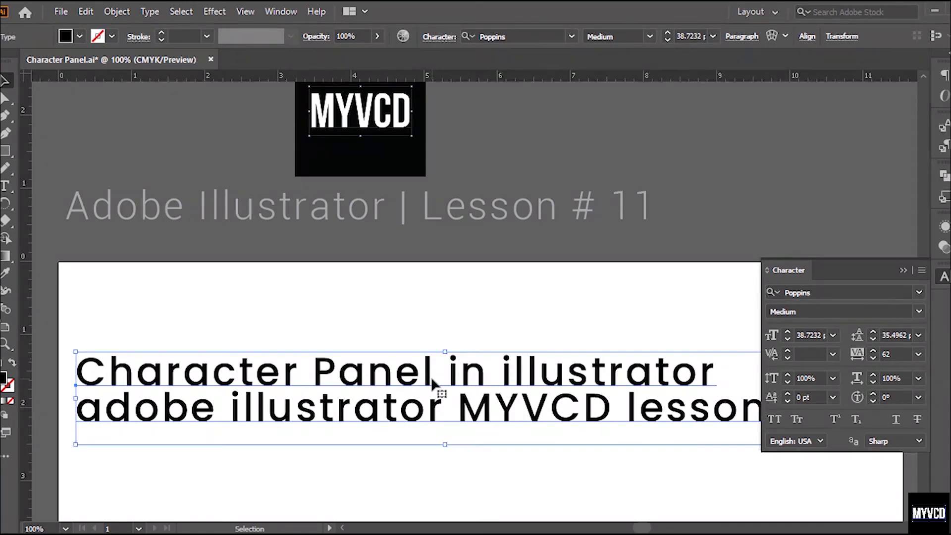
Toggle All Caps on and off twice for the two-line text, checking the Character panel's additional options in between
left_click(773, 420)
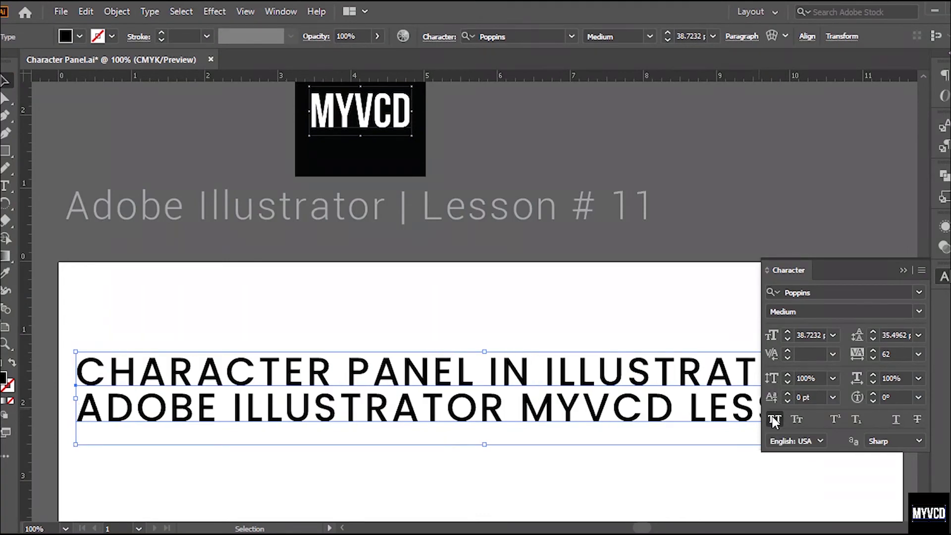
left_click(775, 420)
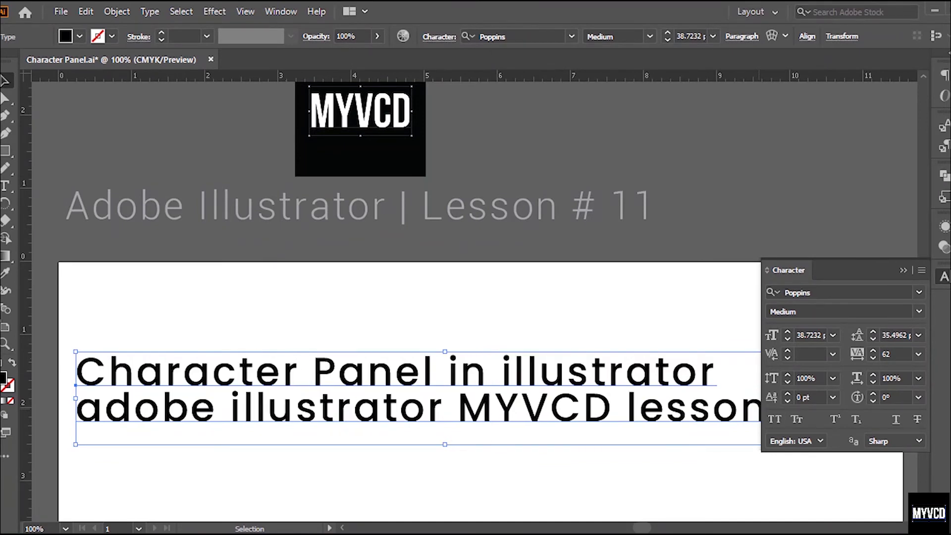
left_click(921, 270)
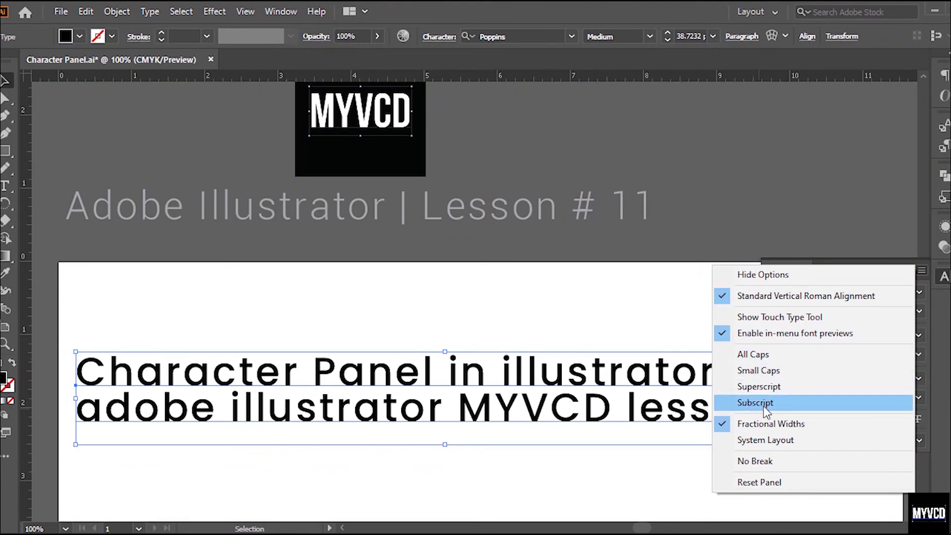
left_click(546, 418)
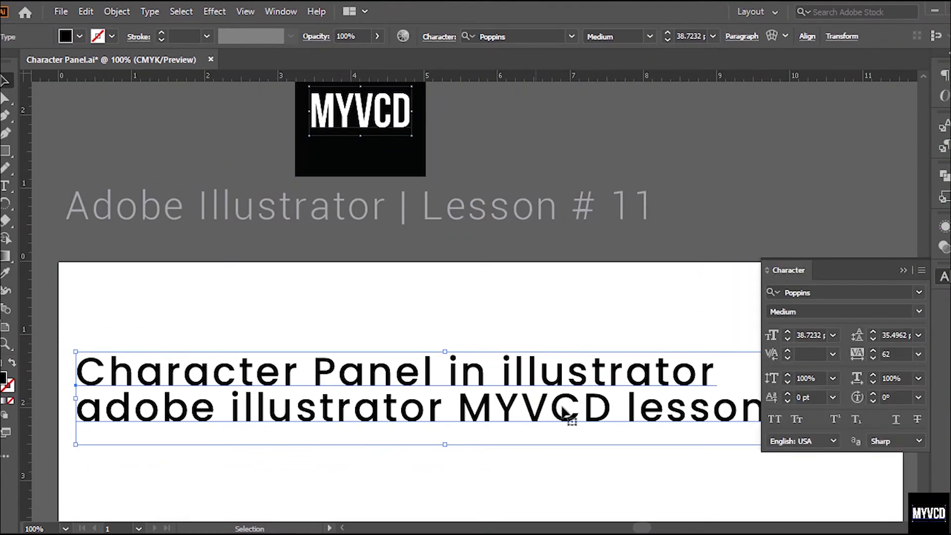
left_click(772, 422)
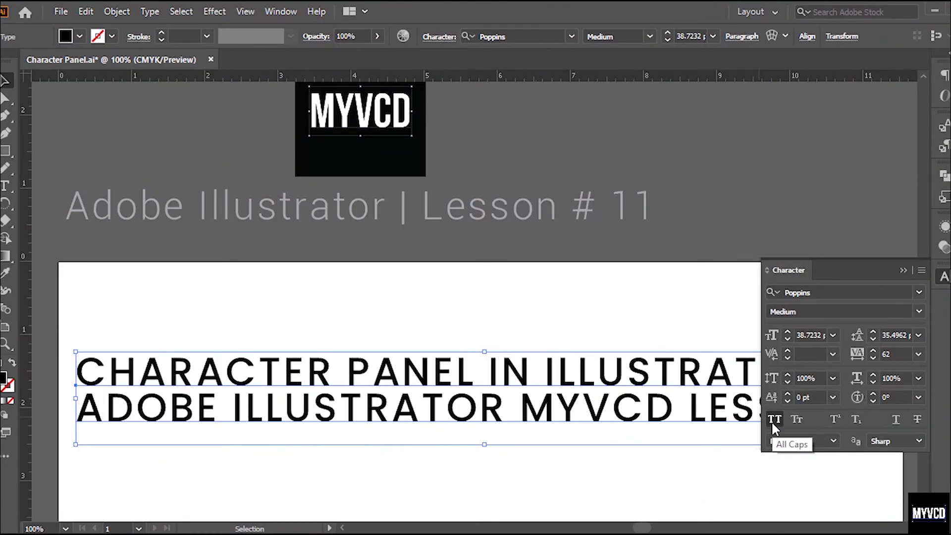
left_click(772, 422)
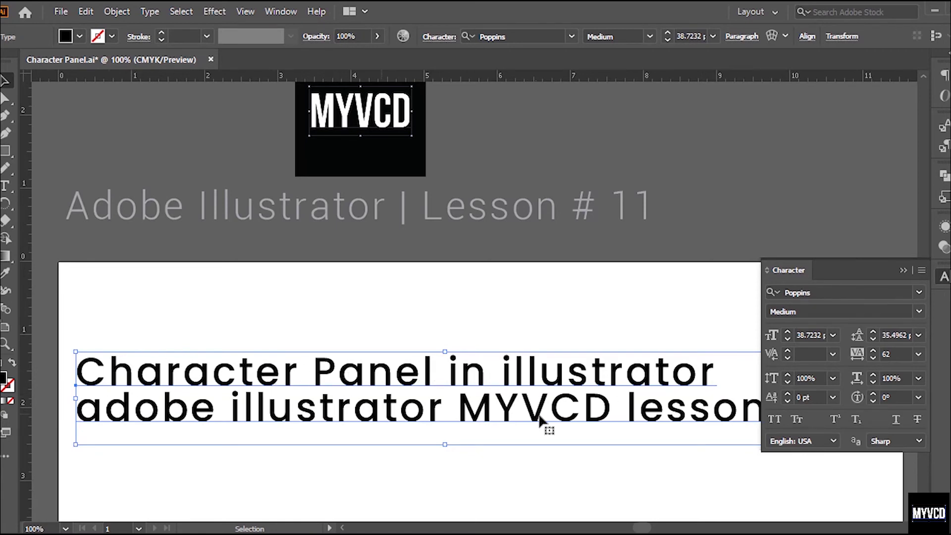
Try Small Caps and Superscript on the whole two-line text, turning each one off again
left_click(795, 420)
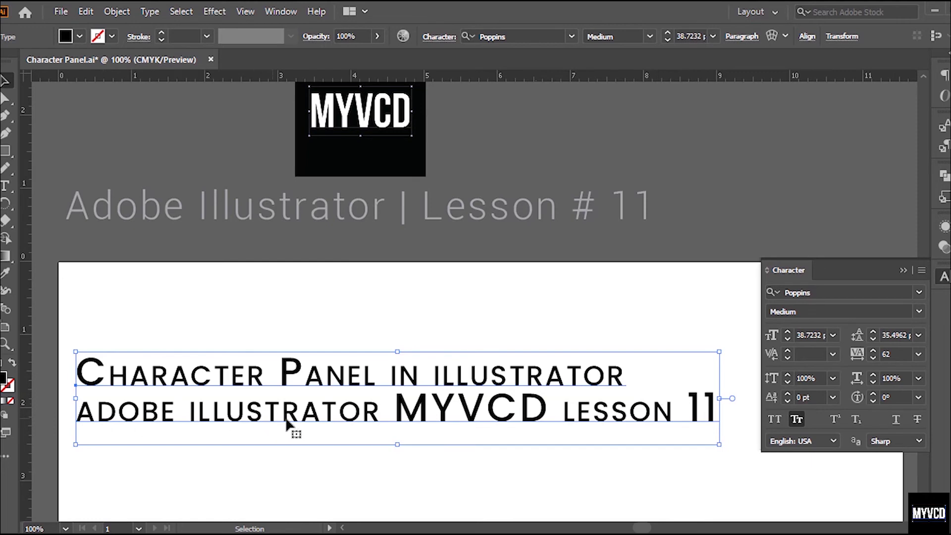
left_click(795, 420)
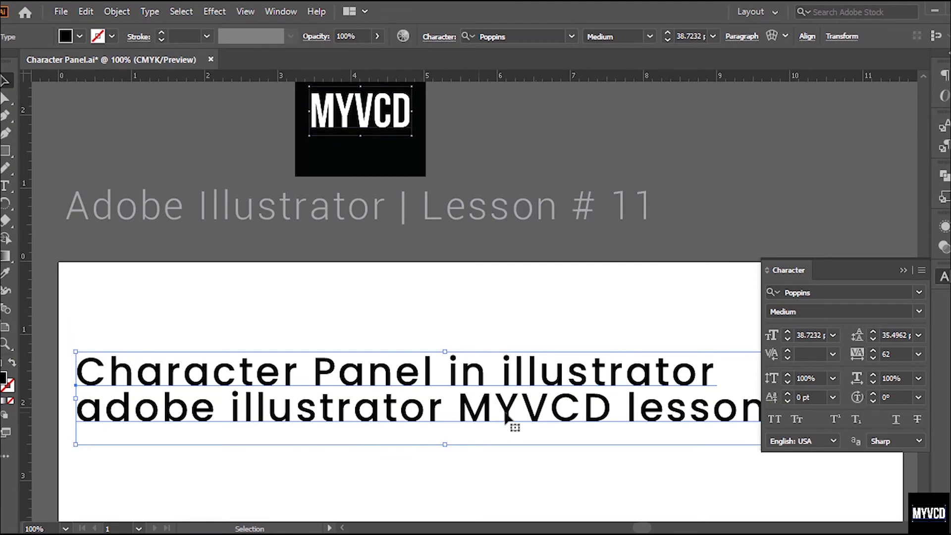
left_click(834, 418)
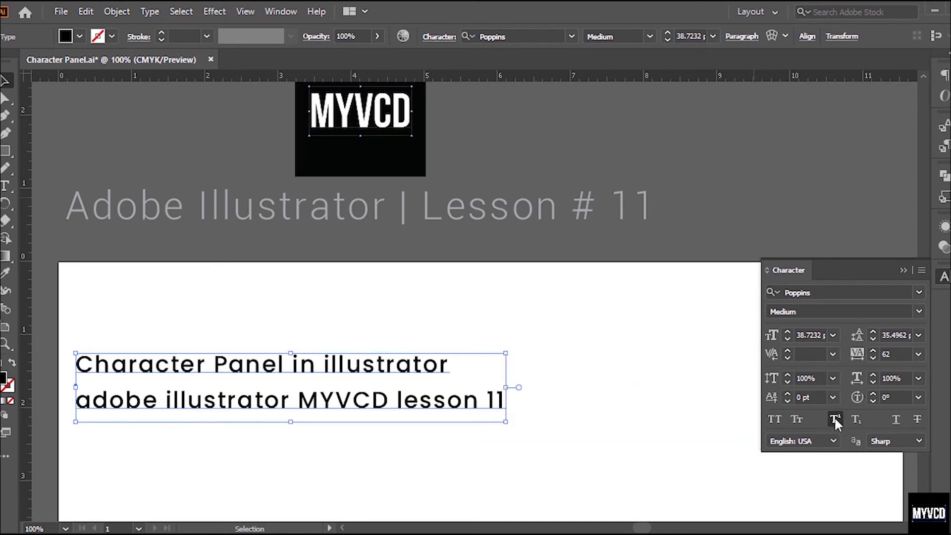
left_click(834, 419)
Create a new point text reading "H2s04" in the empty area above the two-line text
key("z")
left_click_drag(181, 315, 445, 452)
left_click(508, 358, "alt")
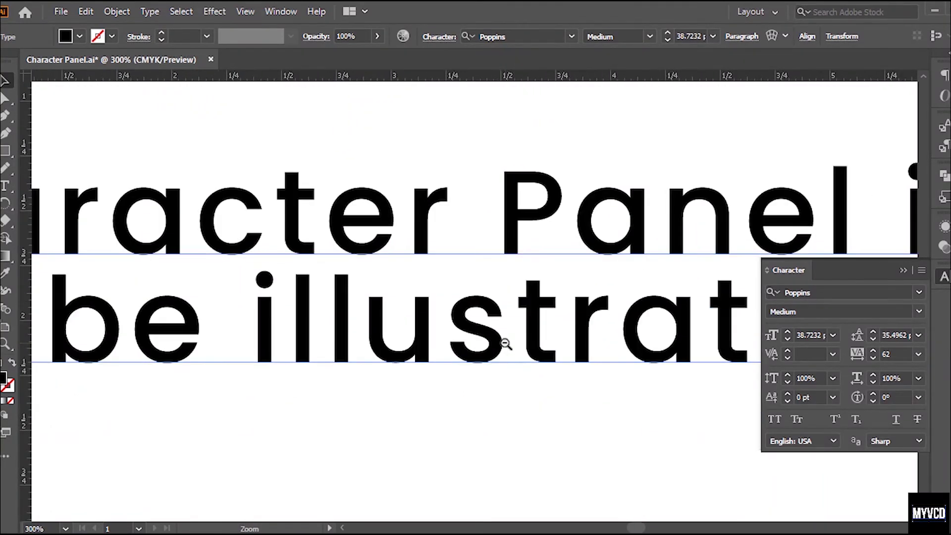
left_click_drag(503, 339, 481, 376)
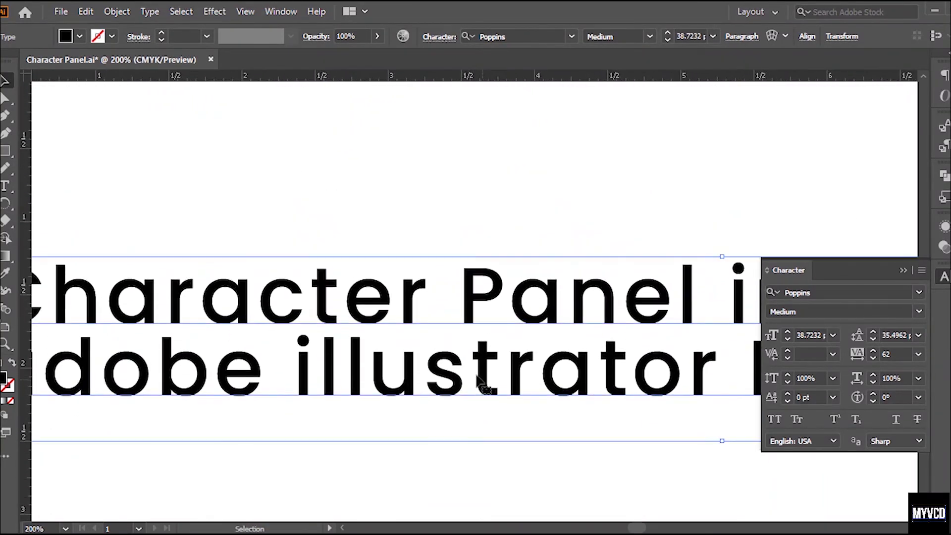
left_click_drag(414, 200, 403, 274)
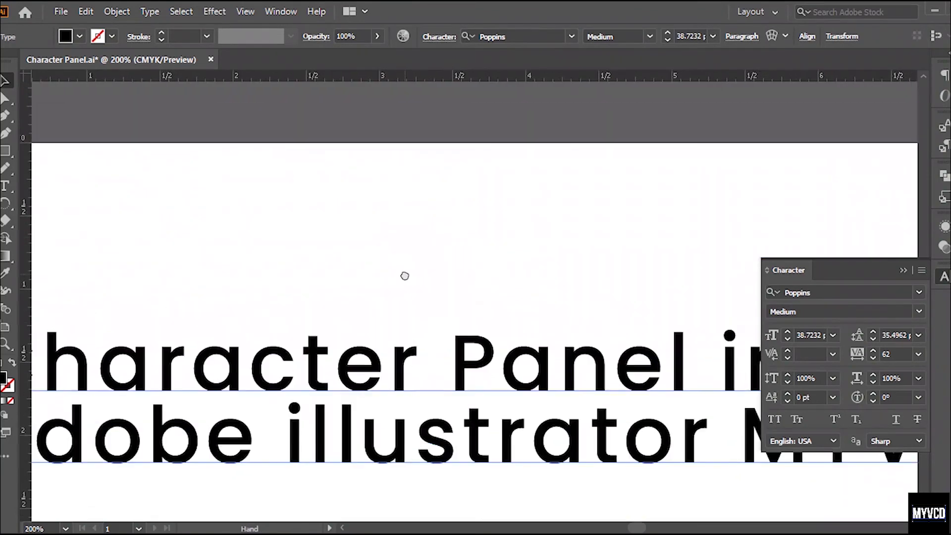
key("t")
left_click(401, 227)
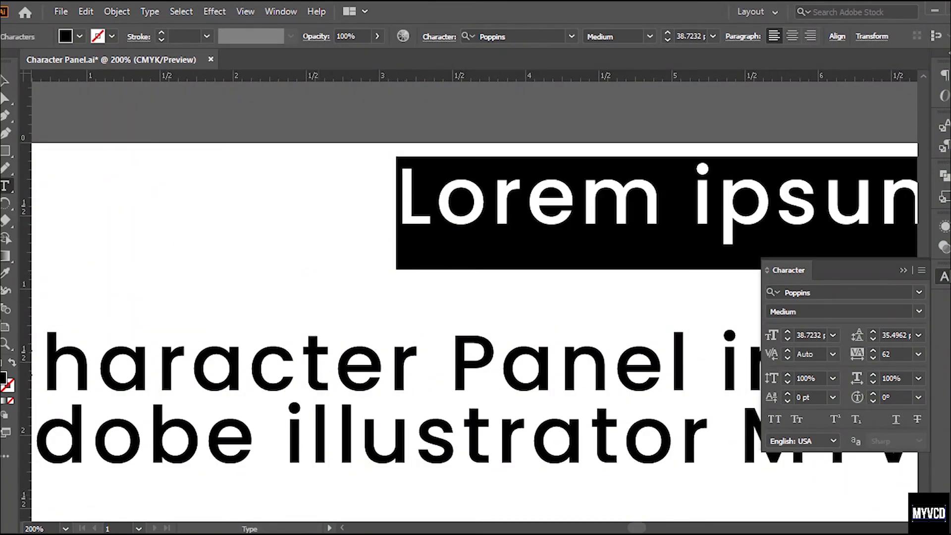
type("H2s")
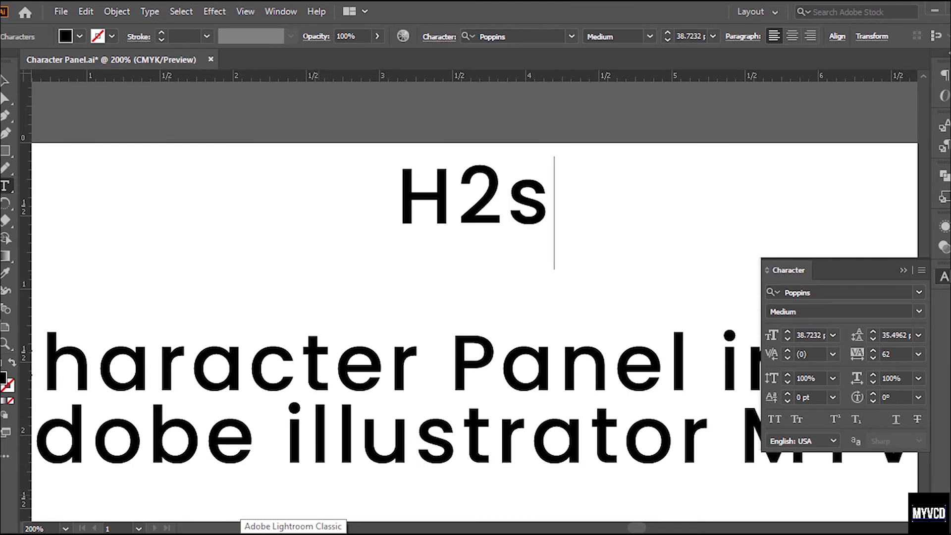
type("04")
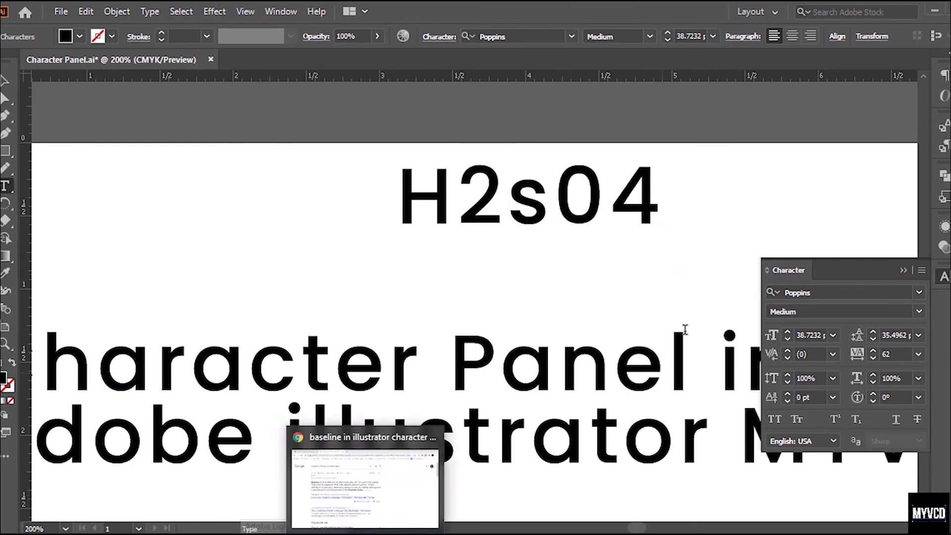
key("Escape")
Correct the formula text to "H2SO4" by replacing the lowercase s with S and the zero with a capital O
double_click(512, 218)
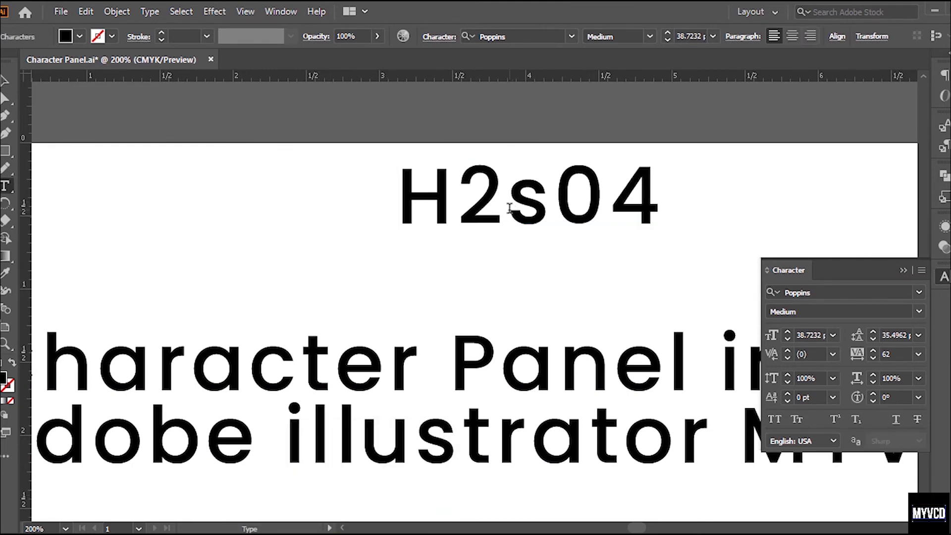
double_click(528, 200)
left_click(529, 200)
key("shift+Right")
type("S")
key("Right")
key("shift+Right")
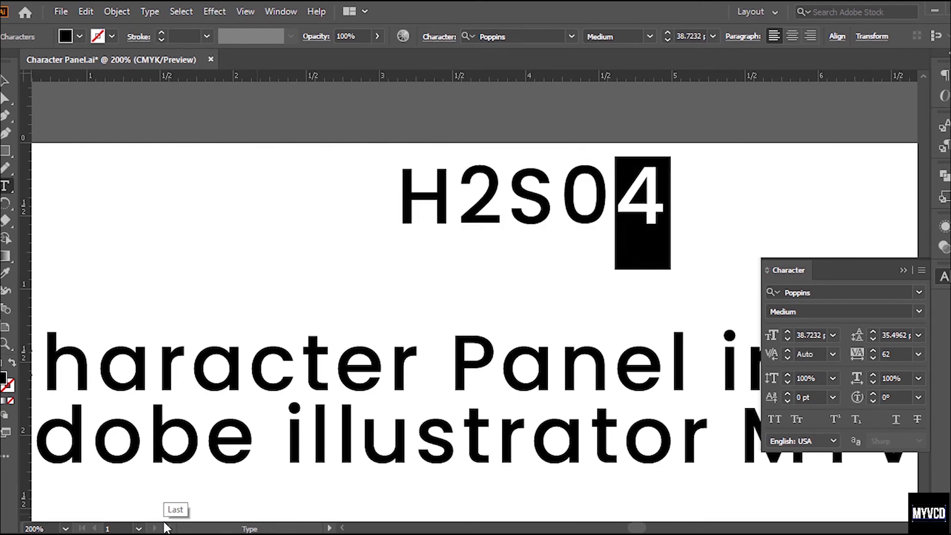
key("shift+Left")
key("shift+Left")
type("o")
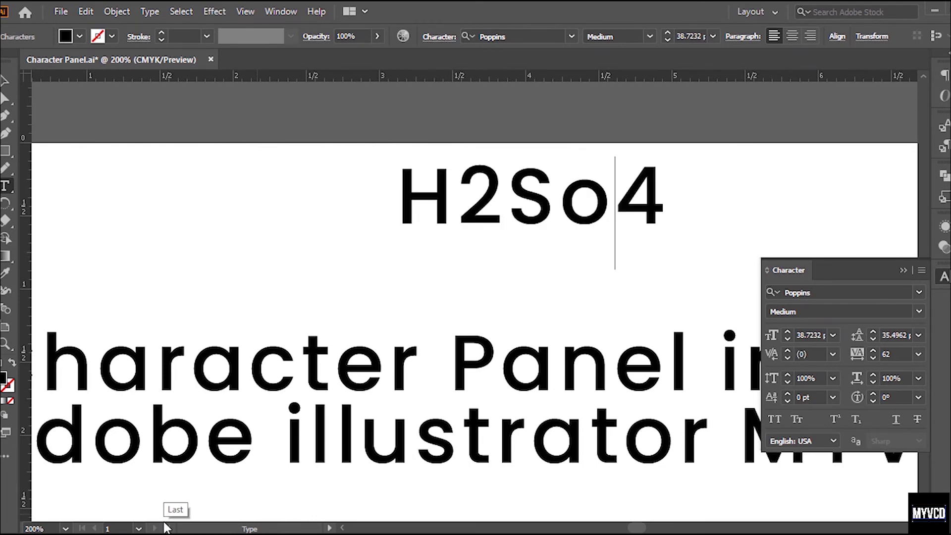
key("shift+Left")
type("O")
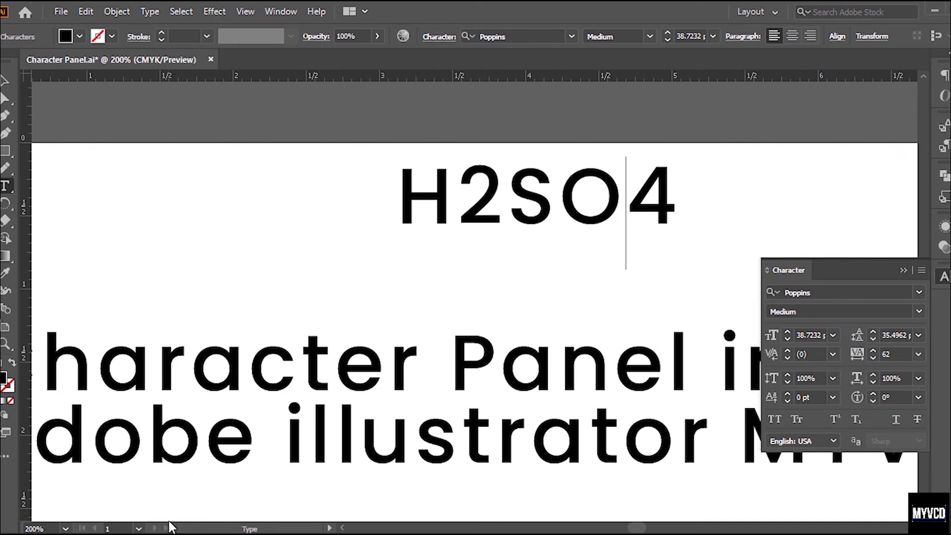
key("Escape")
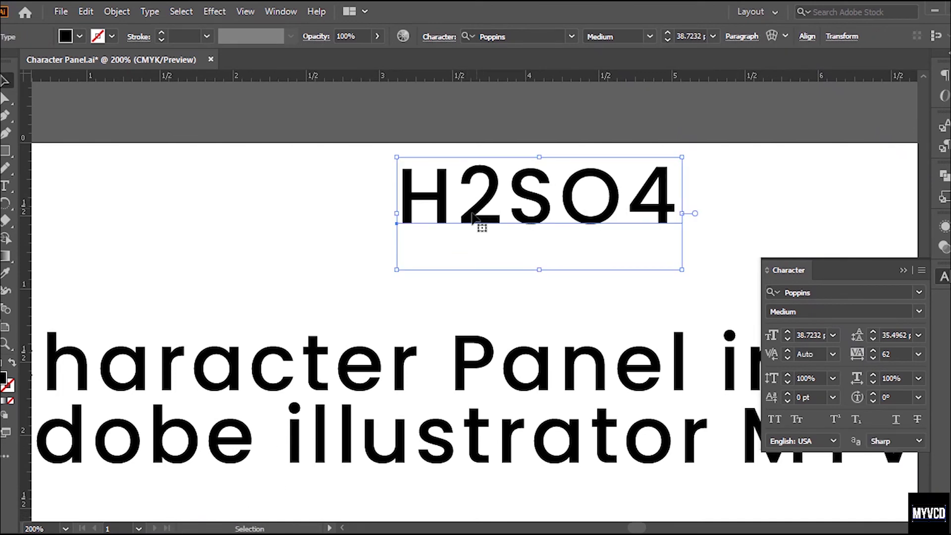
Format the "2" and the "4" in the H2SO4 text as superscript
double_click(486, 185)
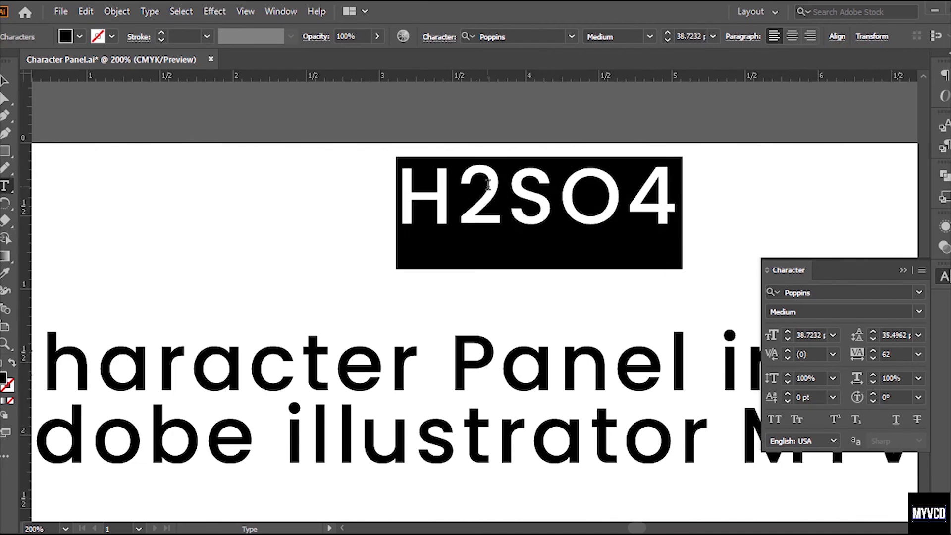
left_click(489, 201)
key("shift+Left")
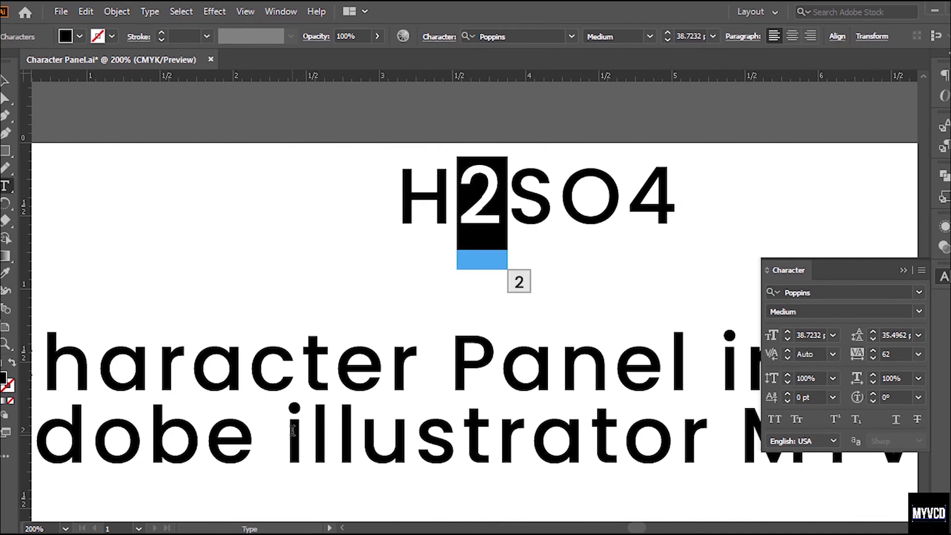
left_click(837, 415)
left_click_drag(625, 194, 683, 261)
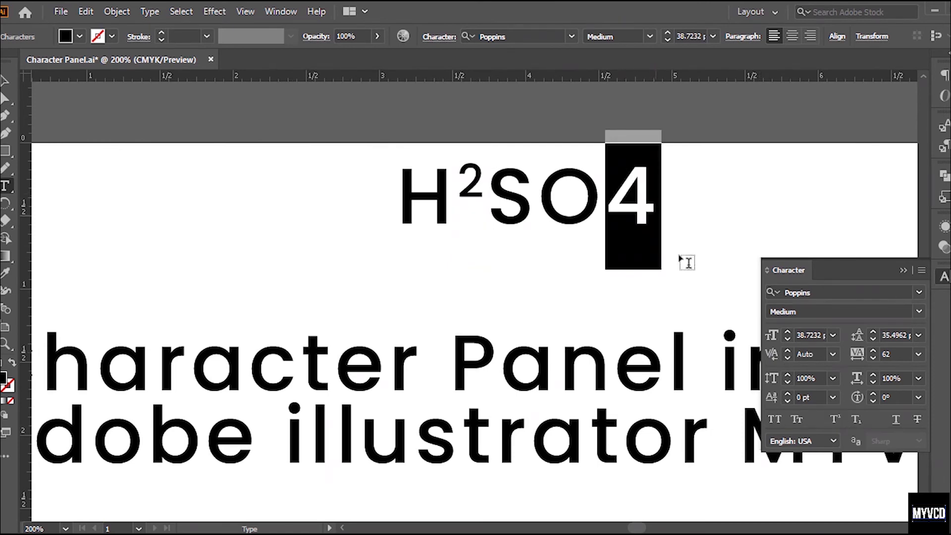
left_click(836, 415)
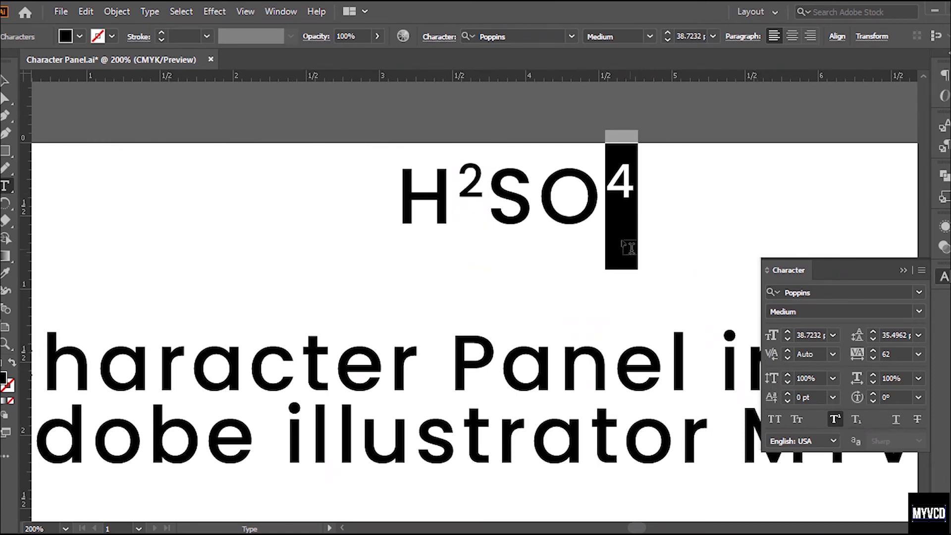
Move the H2SO4 text slightly down and to the right, closer above the two-line text, and deselect it
key("Escape")
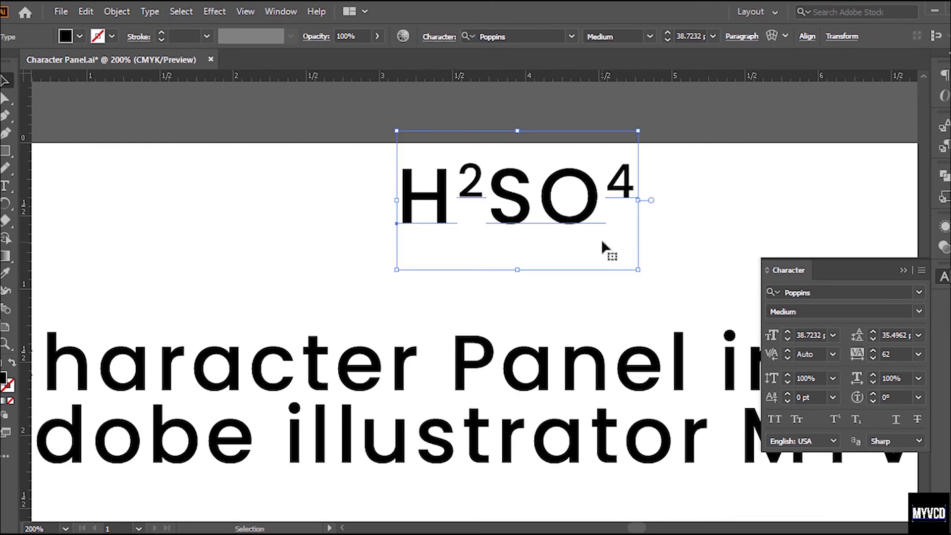
left_click(569, 274)
left_click(528, 301, "ctrl+alt")
left_click(528, 301, "ctrl+alt")
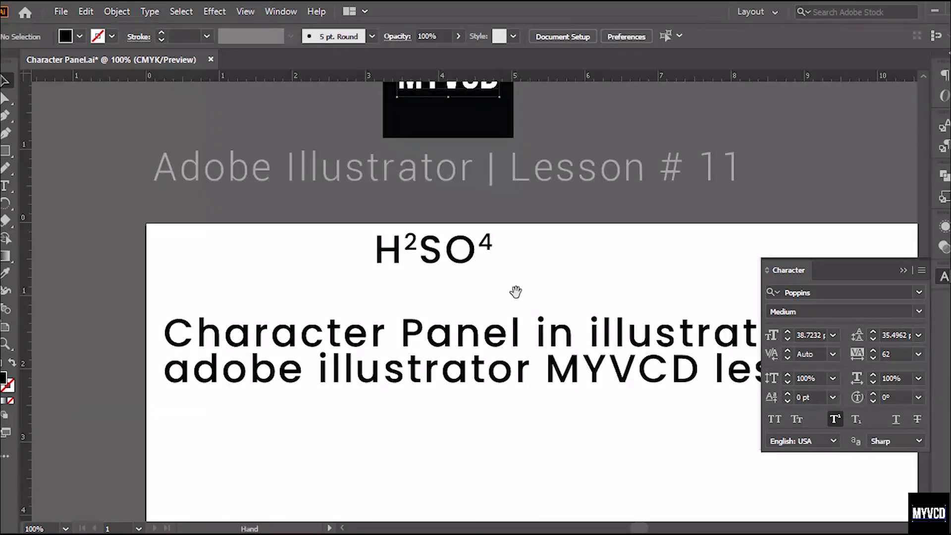
left_click_drag(466, 268, 482, 295)
left_click(569, 265)
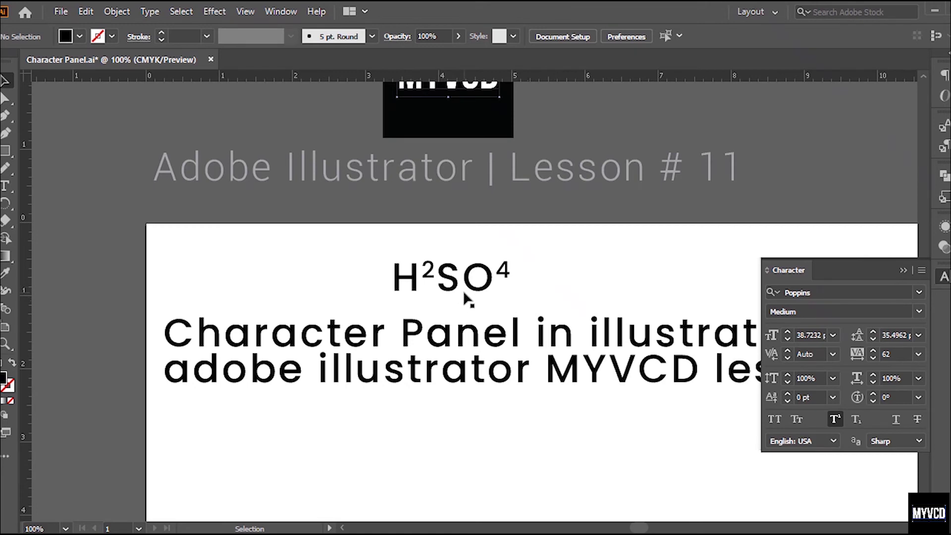
double_click(343, 367)
left_click_drag(371, 332, 385, 333)
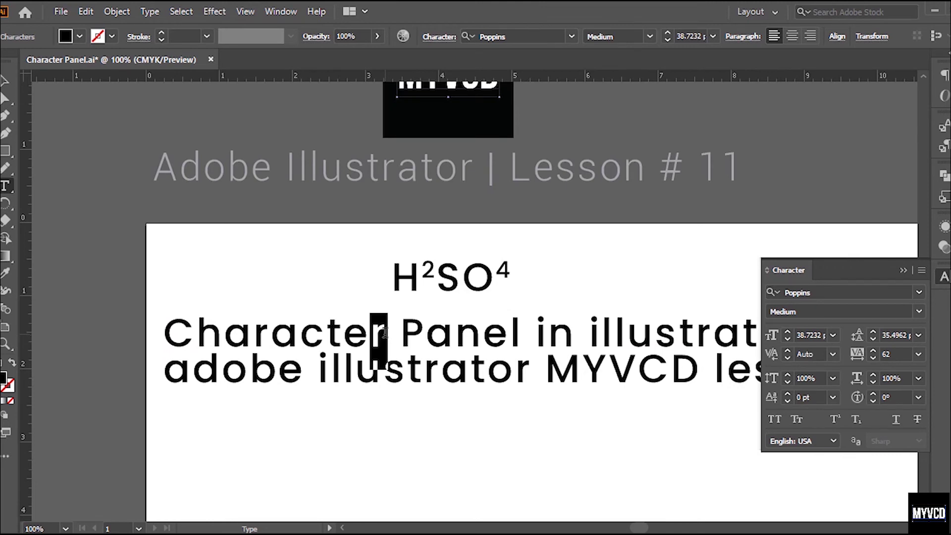
type("R")
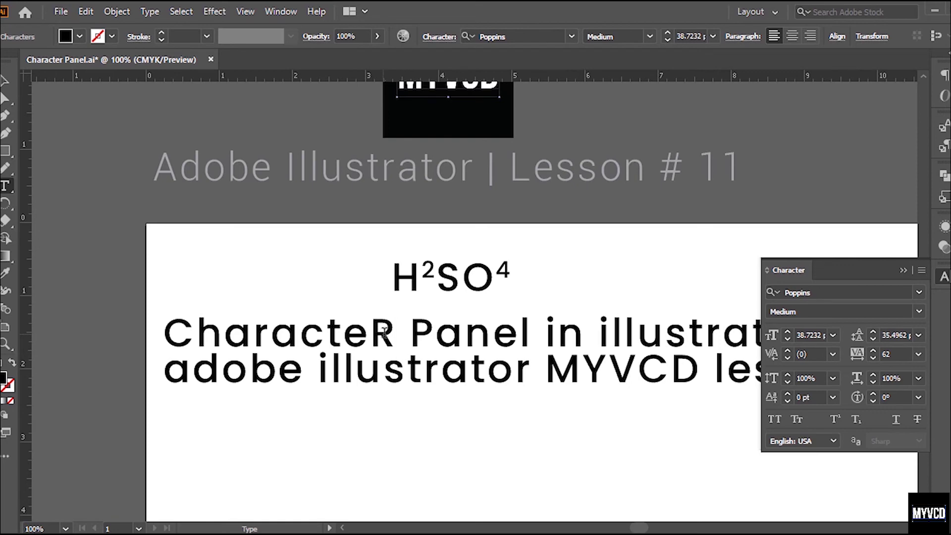
key("shift+Left")
key("ctrl+z")
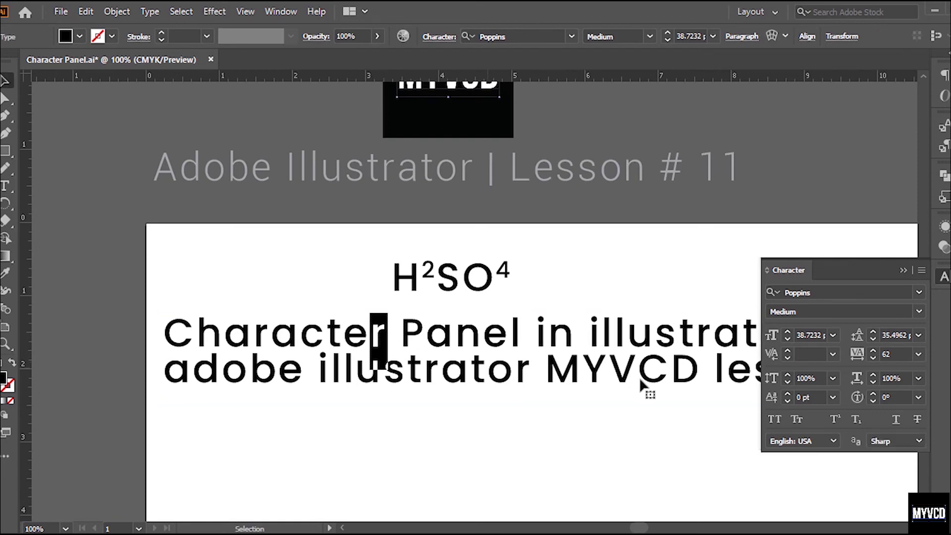
key("Escape")
Insert a capital "R" directly after "MYVCD" in the second line and format it as superscript
left_click_drag(625, 376, 435, 295)
left_click_drag(333, 248, 541, 357)
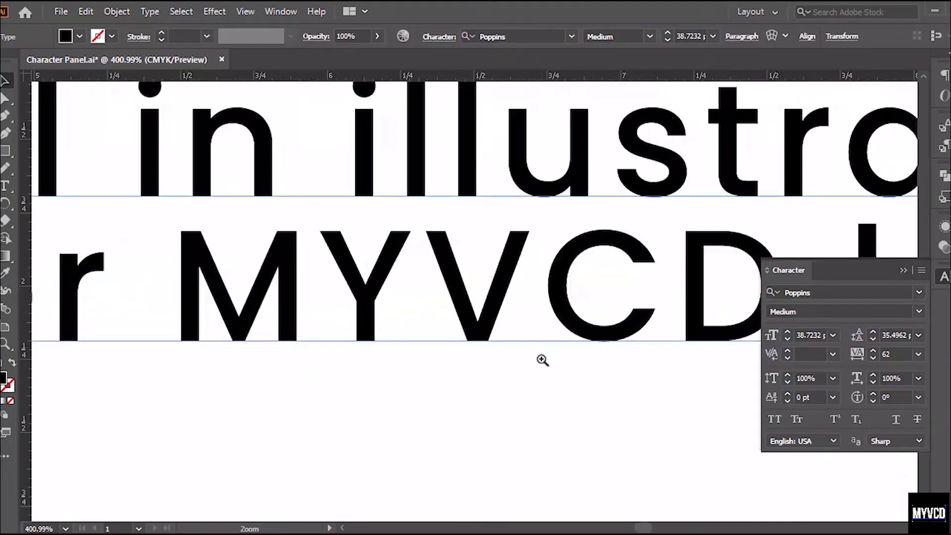
key("t")
left_click(539, 291, "ctrl+alt")
left_click(538, 291, "ctrl+alt")
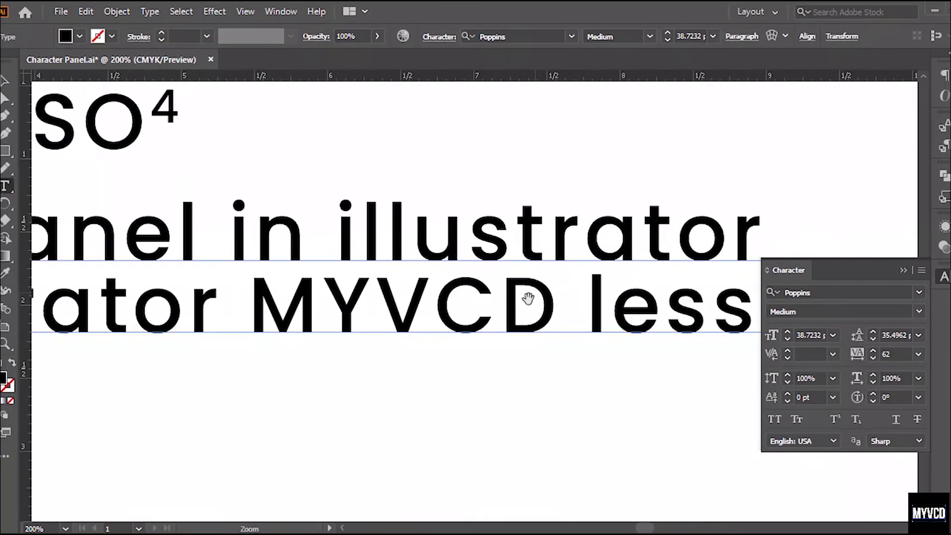
left_click_drag(529, 311, 568, 340)
left_click(570, 337)
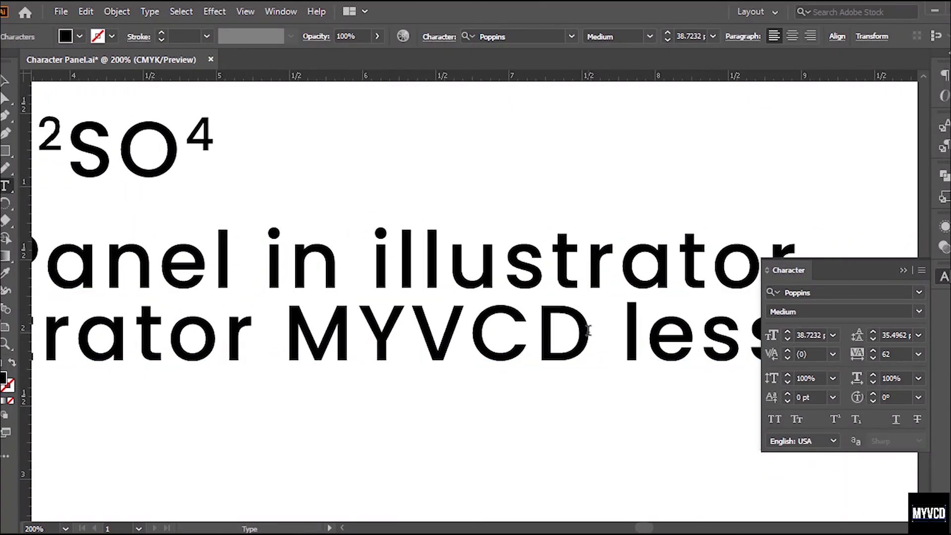
type("R")
left_click_drag(596, 331, 643, 332)
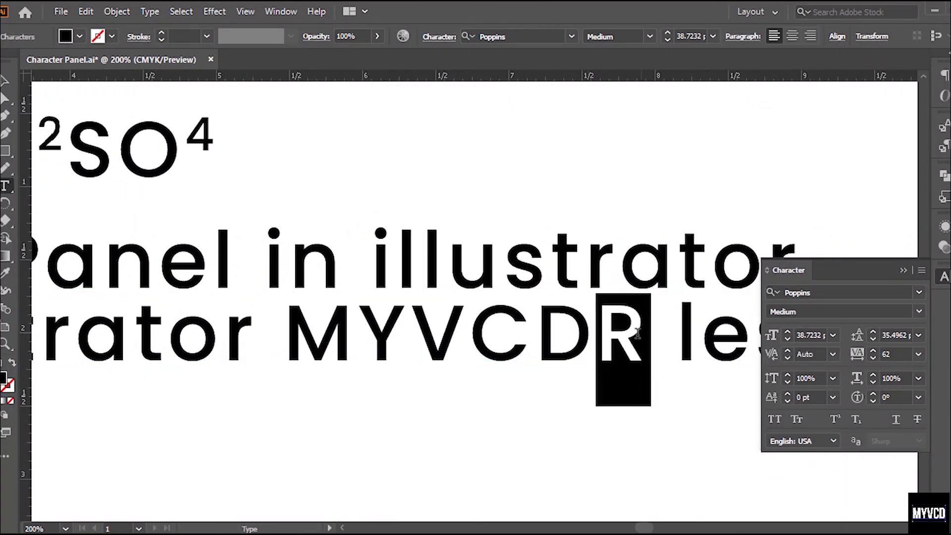
left_click(833, 419)
left_click(597, 339)
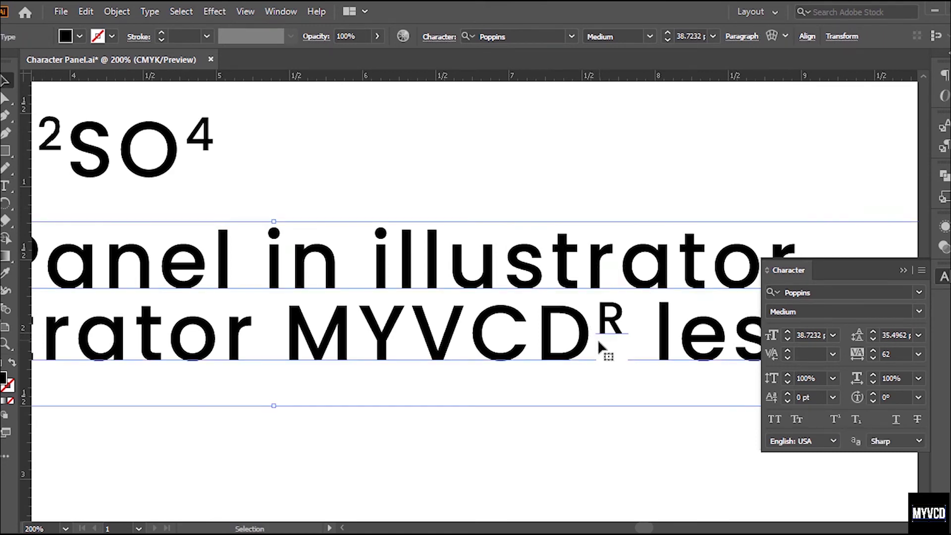
Replace the superscript "R" after "MYVCD" with "TM", keeping the superscript format
triple_click(601, 325)
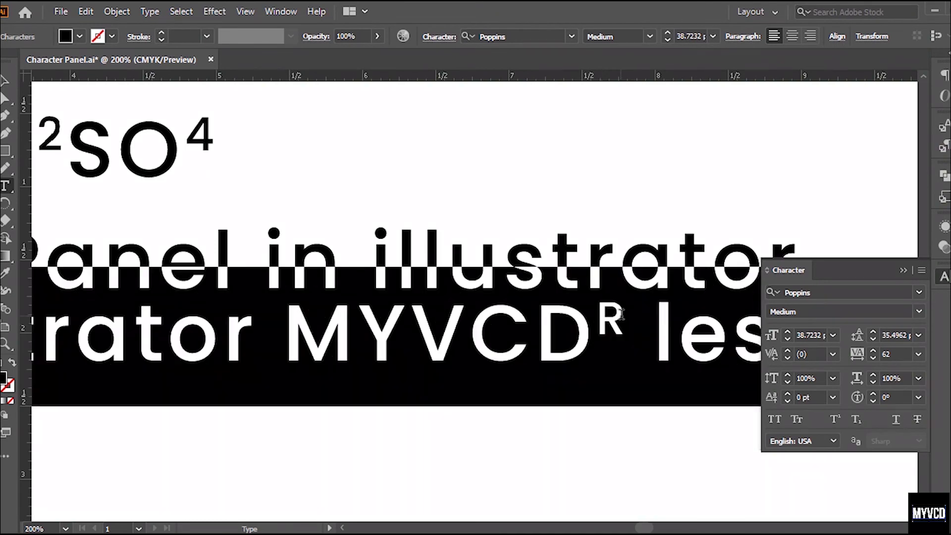
left_click(587, 353)
key("shift+Right")
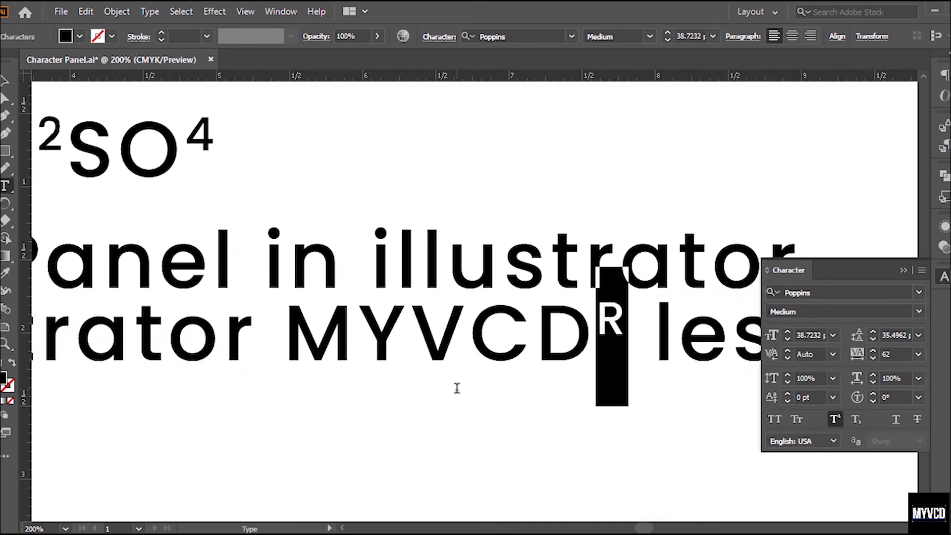
type("TM")
key("Escape")
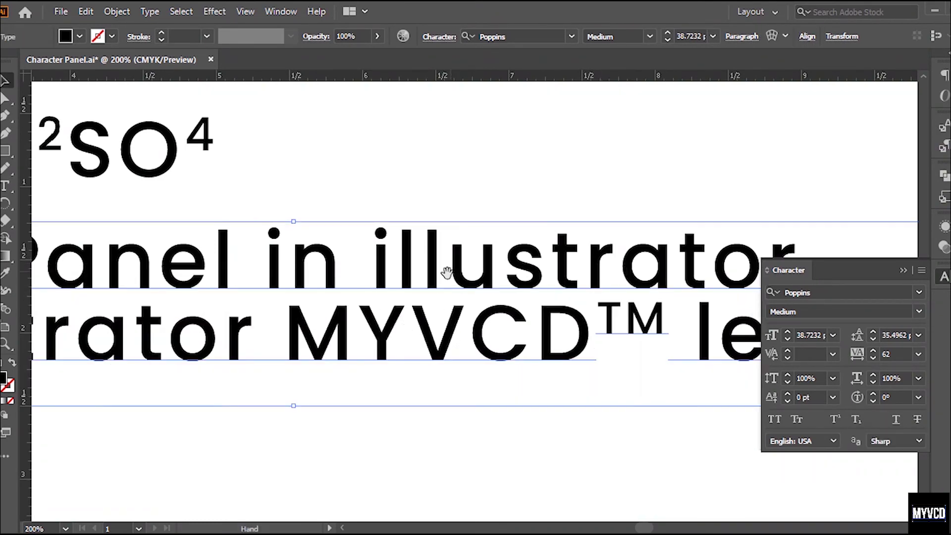
key("ctrl+1")
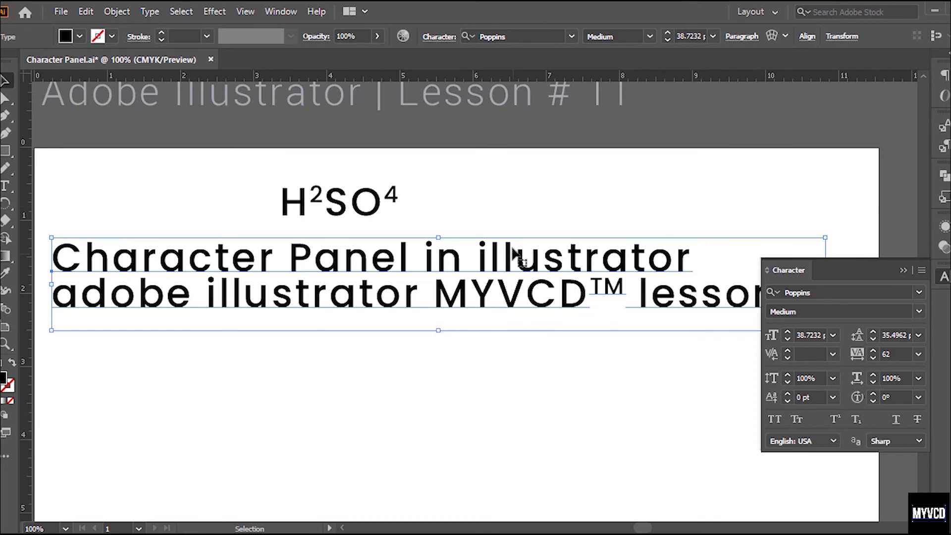
Try Subscript on the whole H2SO4 text object and undo it
left_click(379, 218)
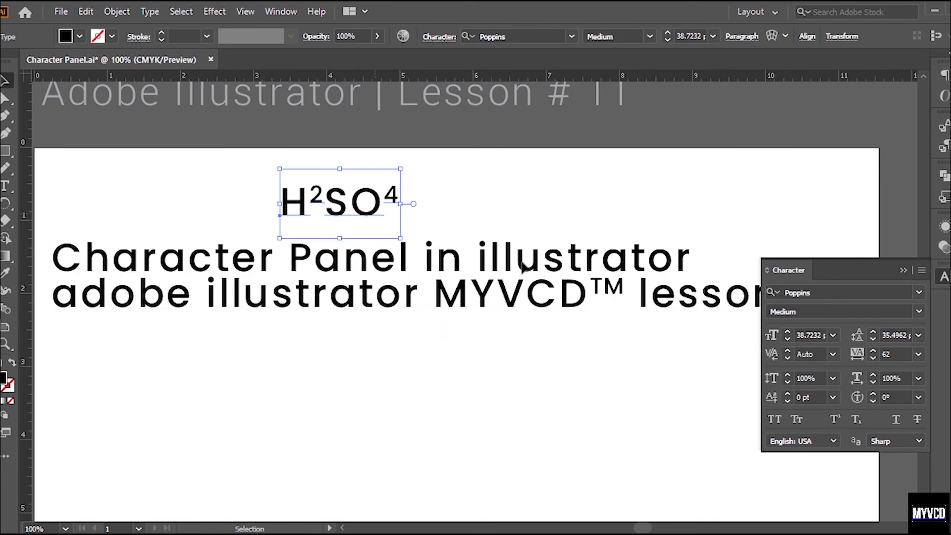
left_click(856, 420)
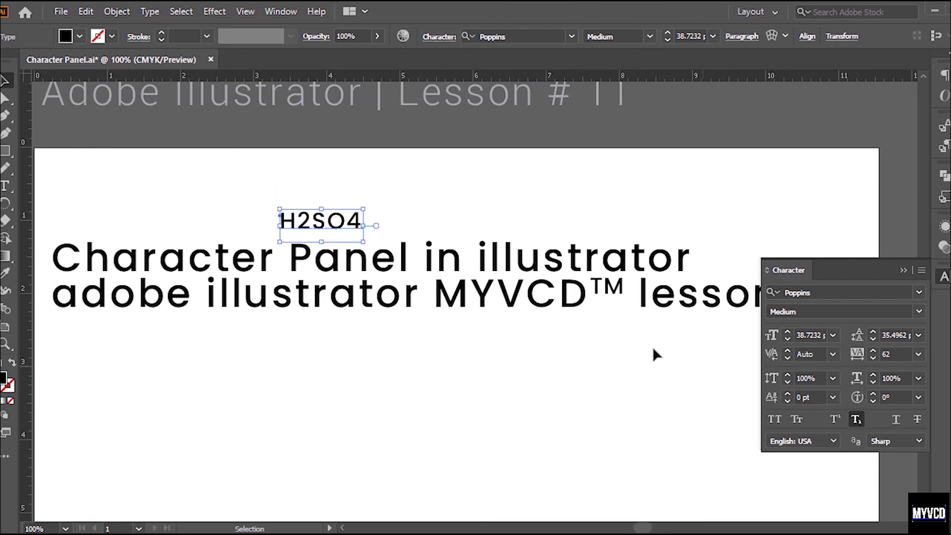
key("ctrl+z")
Format the "2" and the "4" in the H2SO4 text as subscript
key("t")
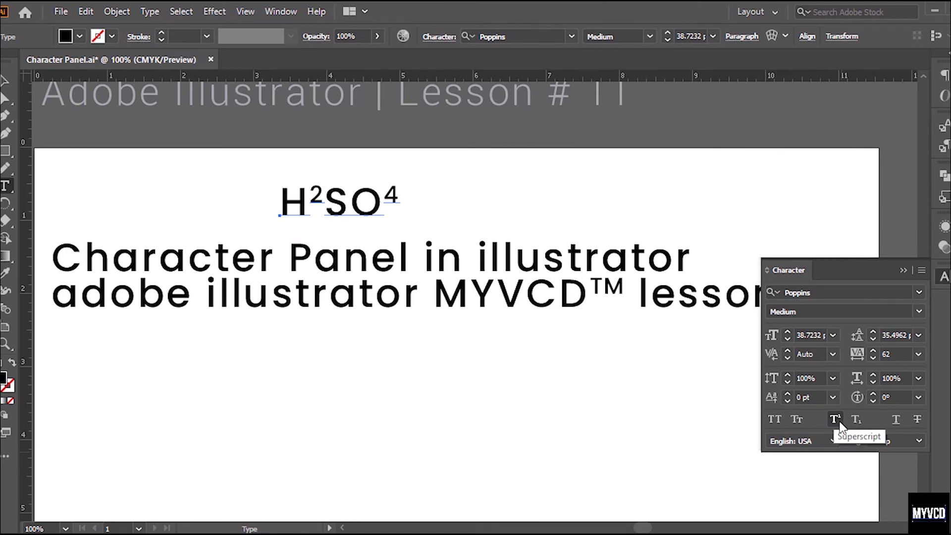
left_click(309, 190)
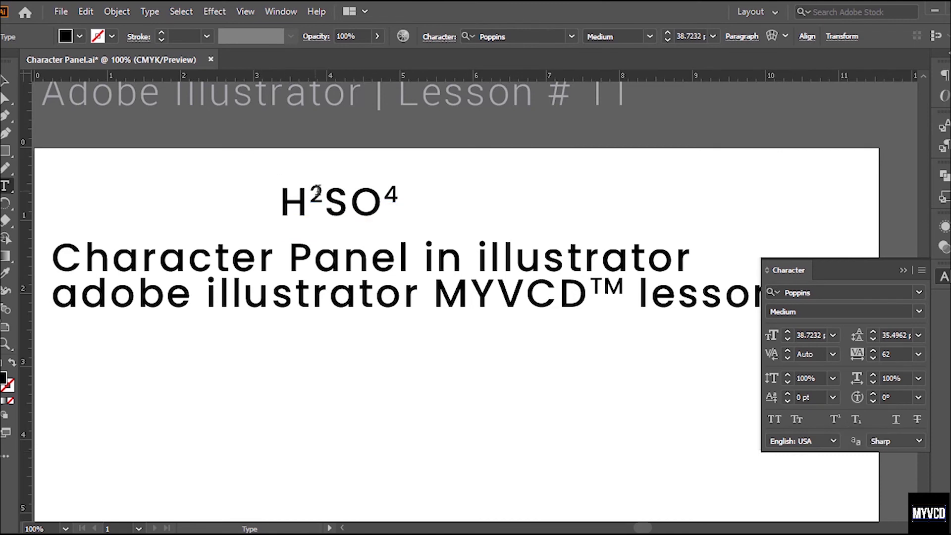
left_click_drag(316, 191, 325, 191)
left_click(855, 418)
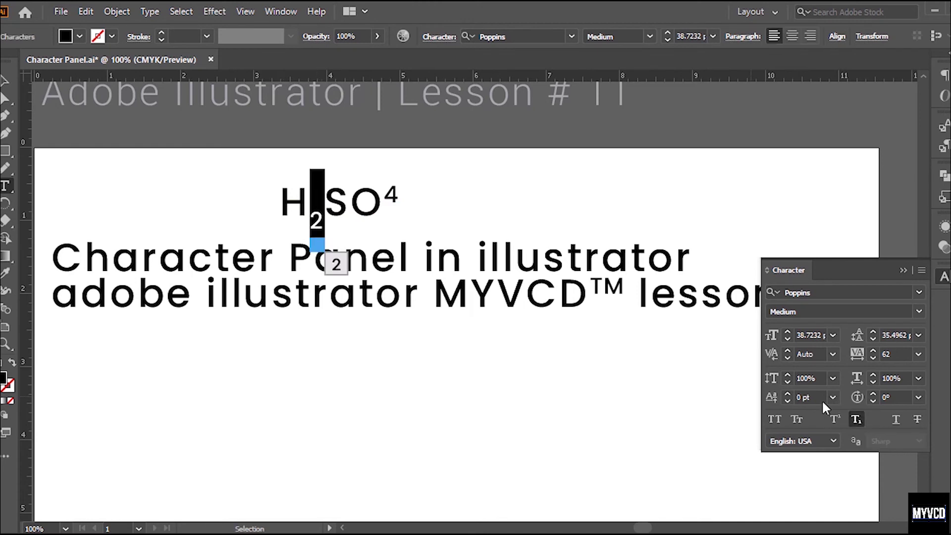
left_click_drag(382, 194, 409, 197)
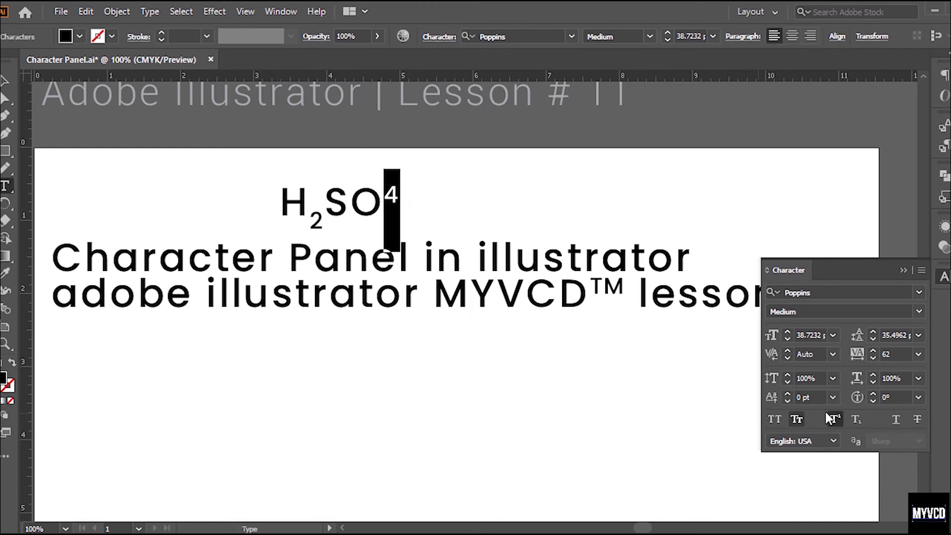
left_click(855, 419)
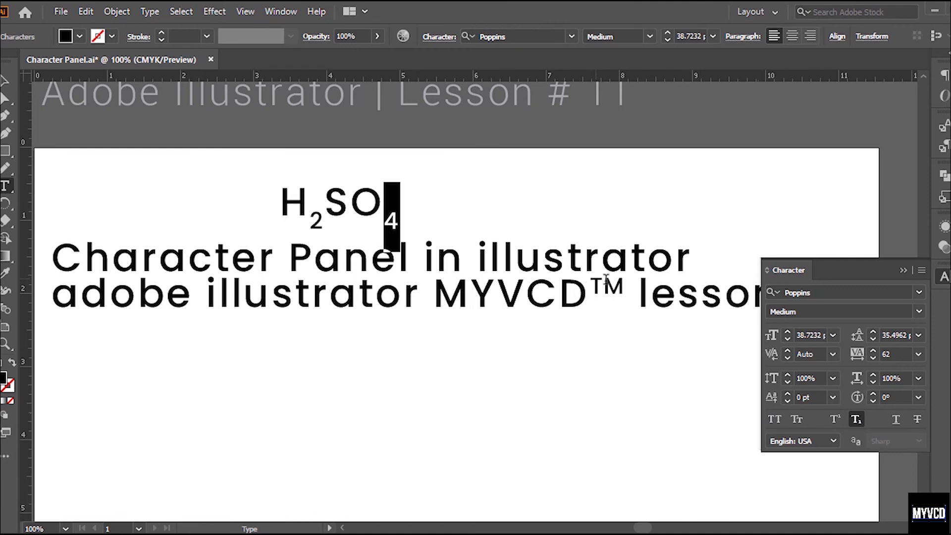
Format the "TM" after "MYVCD" as subscript and deselect the text
left_click_drag(589, 283, 625, 290)
left_click(857, 419)
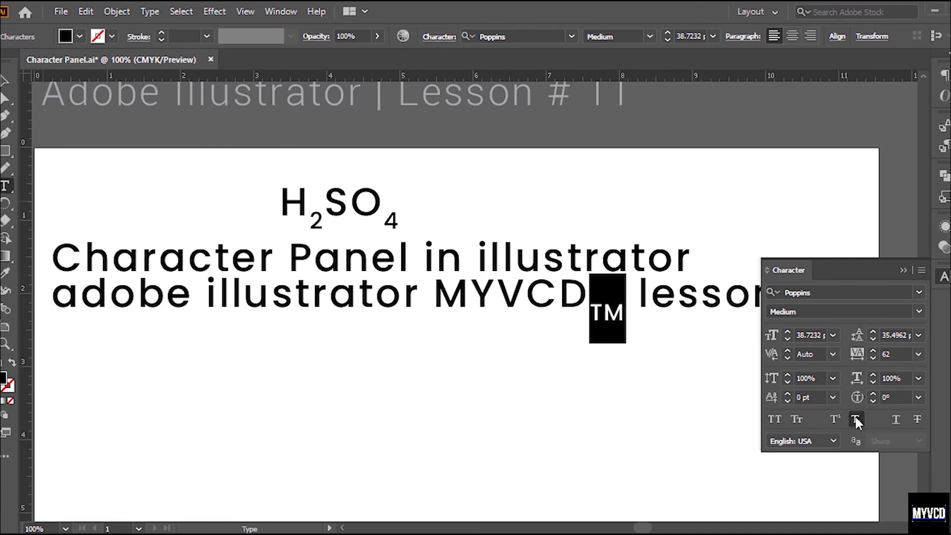
key("Escape")
left_click(496, 379)
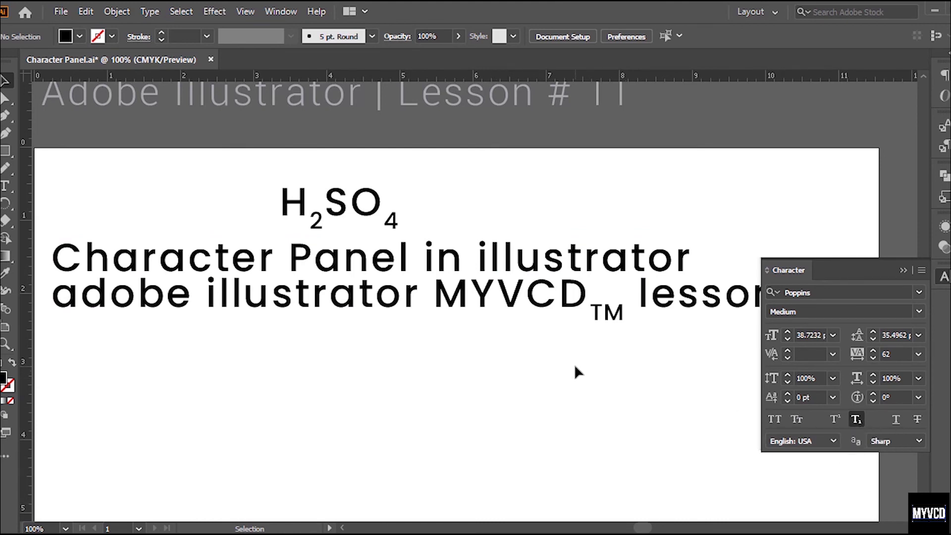
left_click(498, 280)
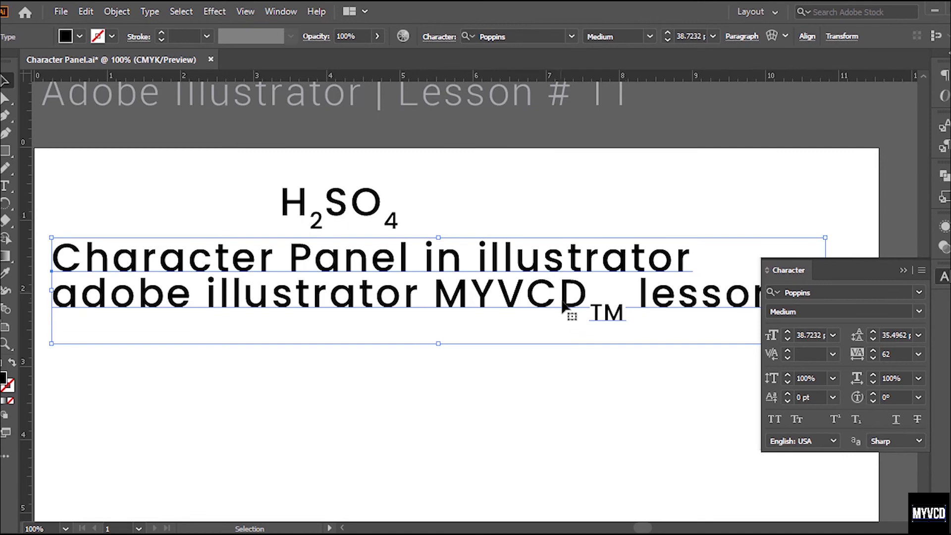
left_click(565, 345)
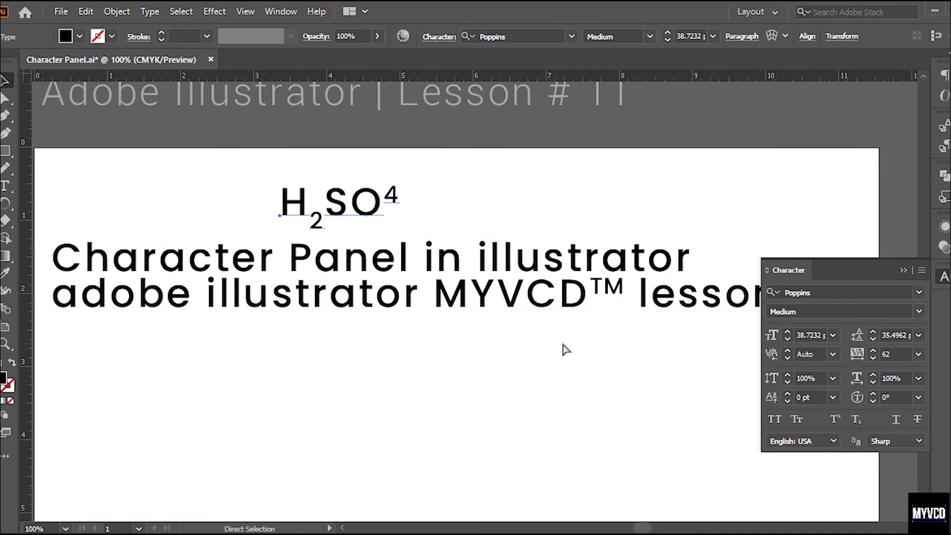
Undo the subscript changes on both texts and the "TM" and "R" additions after "MYVCD"
key("ctrl+z")
key("ctrl+z")
key("ctrl+z")
key("ctrl+z")
key("ctrl+z")
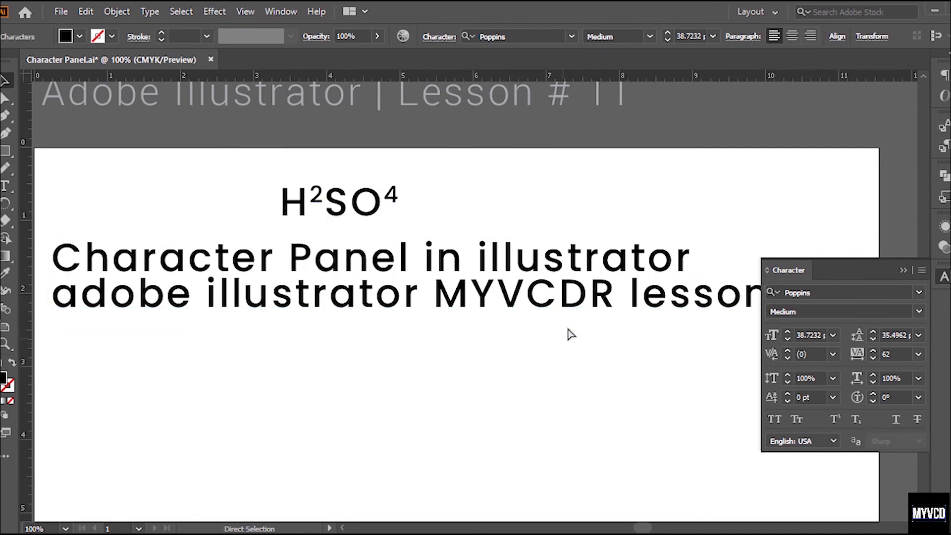
key("ctrl+z")
key("ctrl+z")
key("ctrl+z")
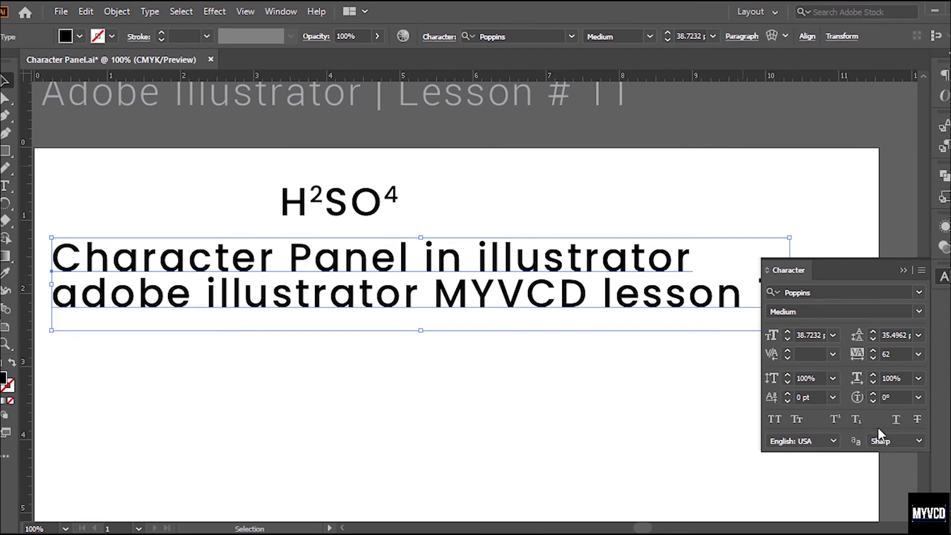
Try Underline on the whole two-line text, turning it off again
left_click(897, 421)
left_click(533, 415)
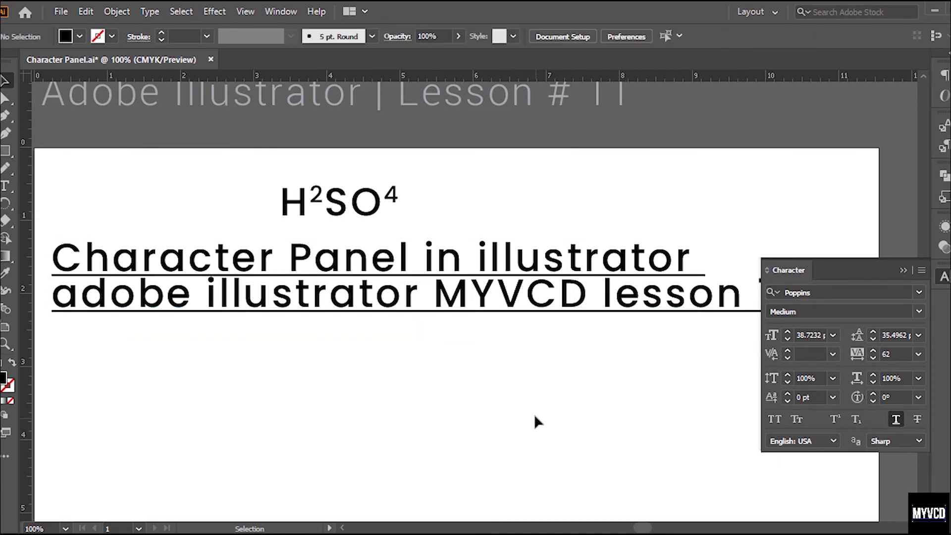
left_click(469, 282)
left_click(897, 420)
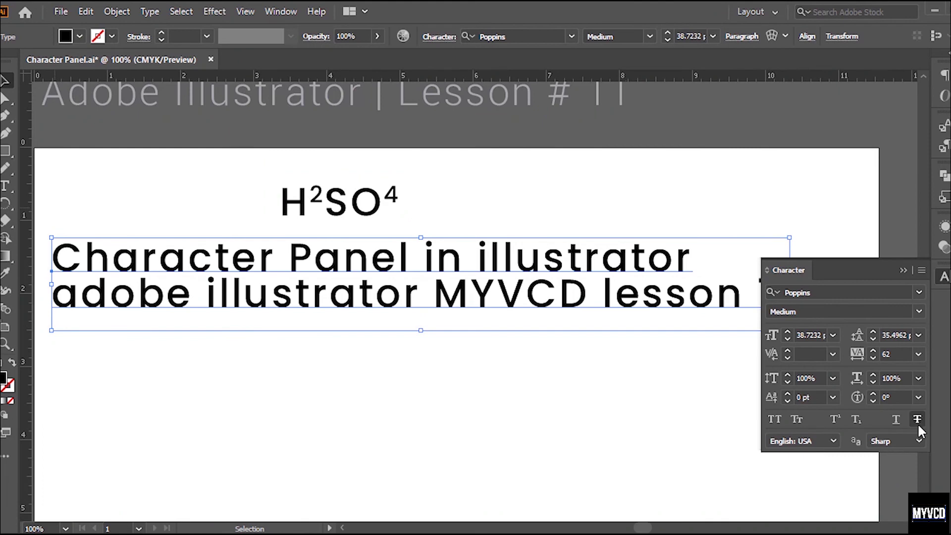
Apply Strikethrough to the two-line text and move it slightly down and right to center it across the artboard
left_click(917, 420)
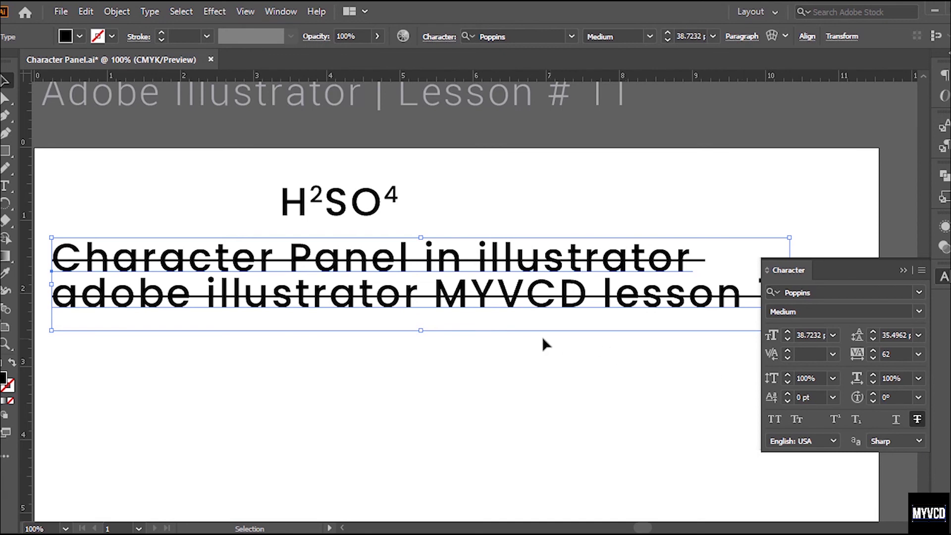
left_click(533, 371)
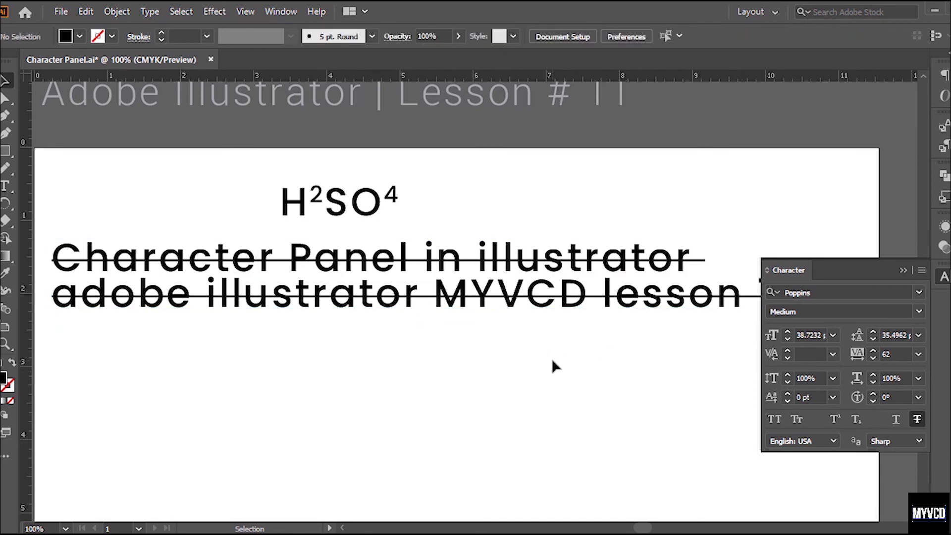
left_click_drag(460, 314, 511, 343)
key("ctrl+minus")
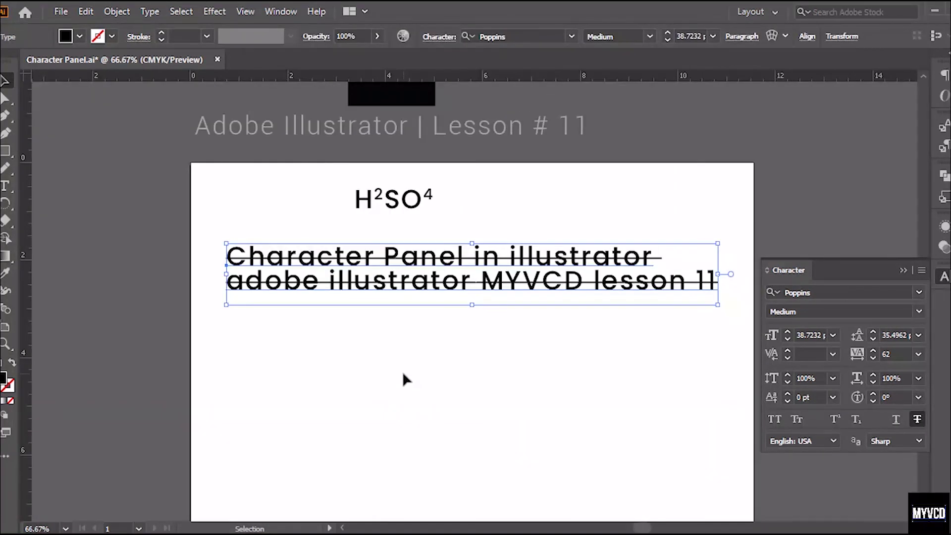
Toggle Strikethrough and Underline on the two-line text, leaving both options turned off
left_click_drag(403, 372, 489, 293)
left_click(916, 421)
left_click(916, 420)
left_click(916, 420)
left_click(896, 421)
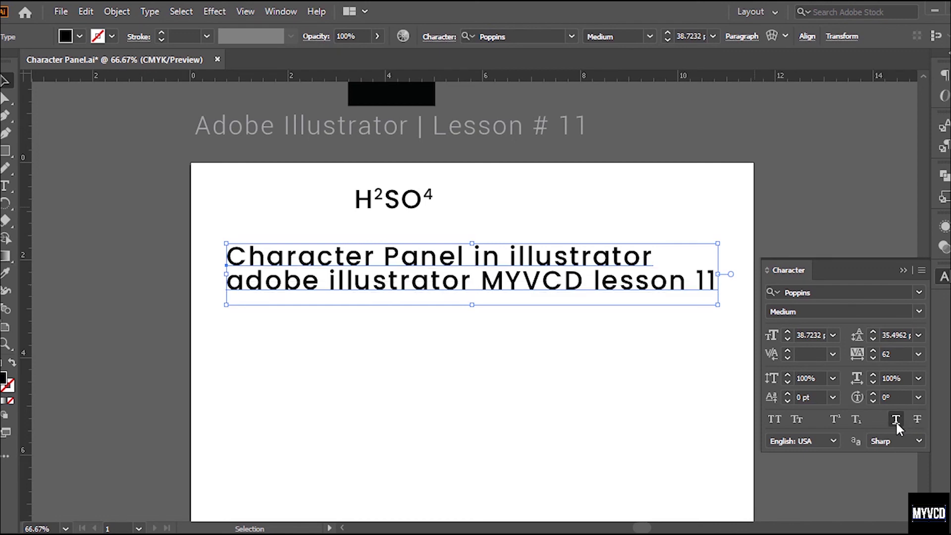
left_click(916, 420)
left_click(916, 421)
scroll(770, 357, "up", 3)
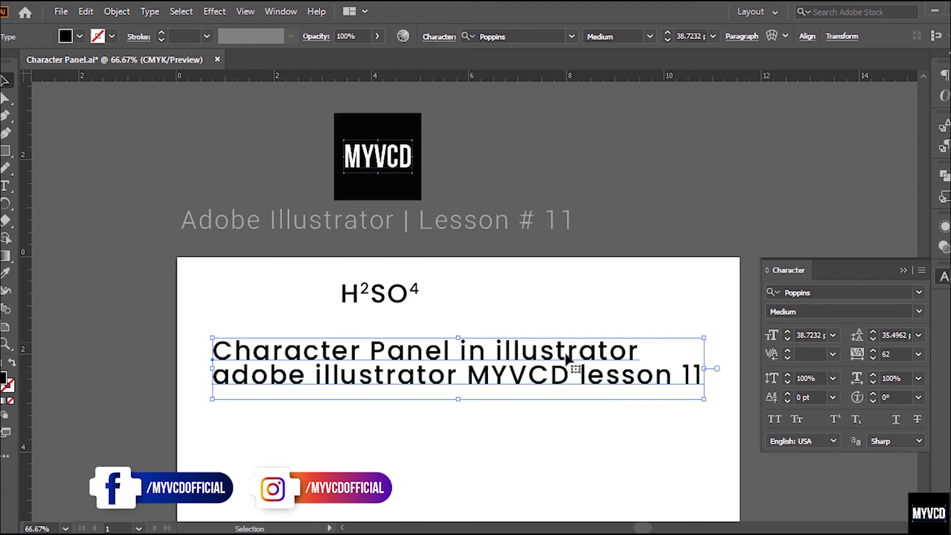
left_click(405, 419)
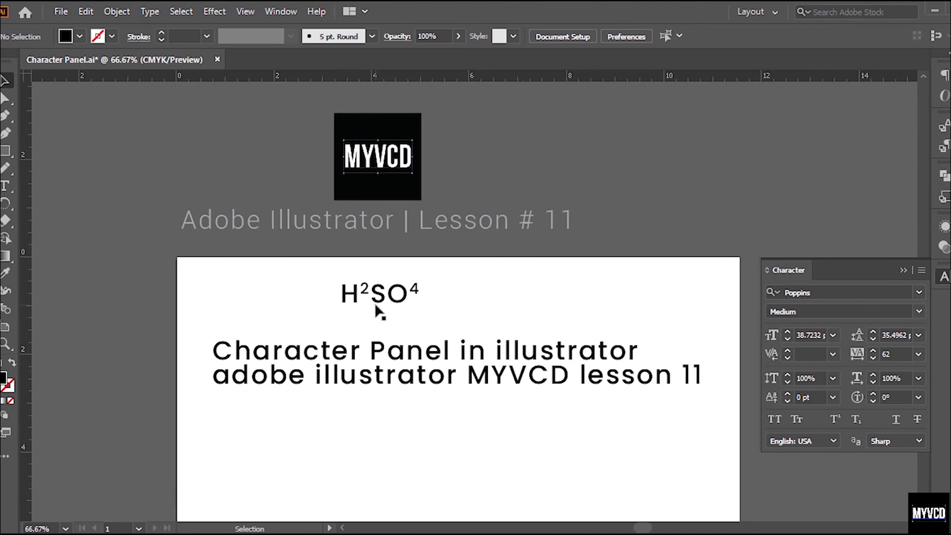
left_click(356, 322)
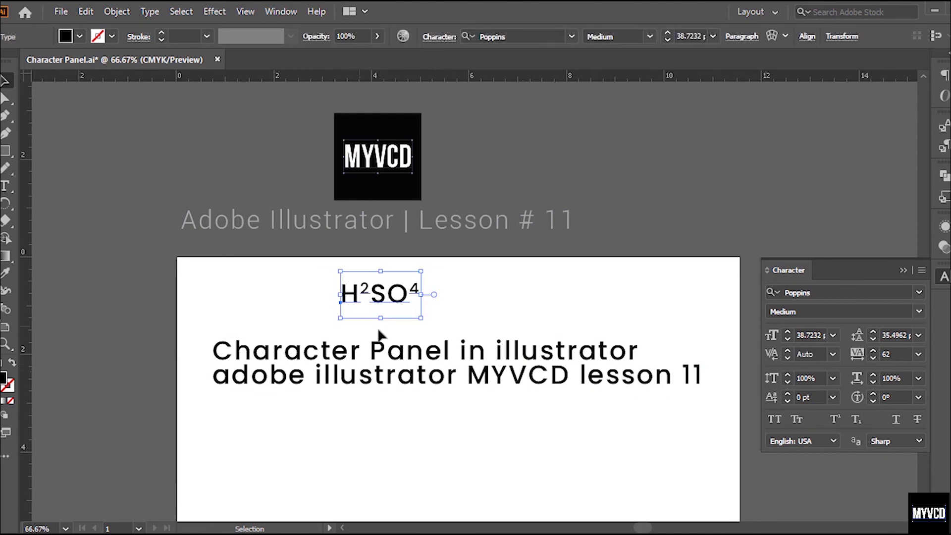
left_click(477, 303)
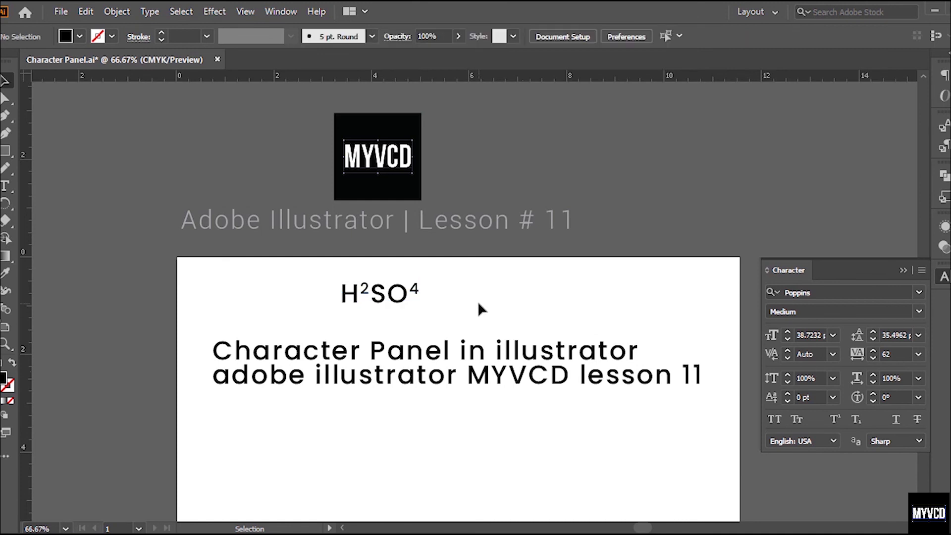
left_click(419, 300)
left_click(451, 295)
Start the Rectangle tool for drawing in the blank area below the two-line text
key("m")
left_click_drag(415, 458, 365, 299)
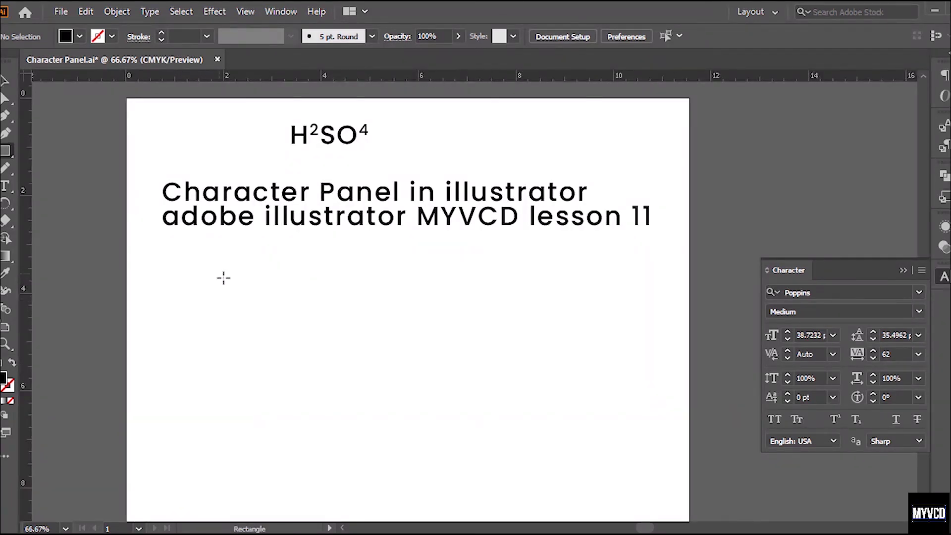